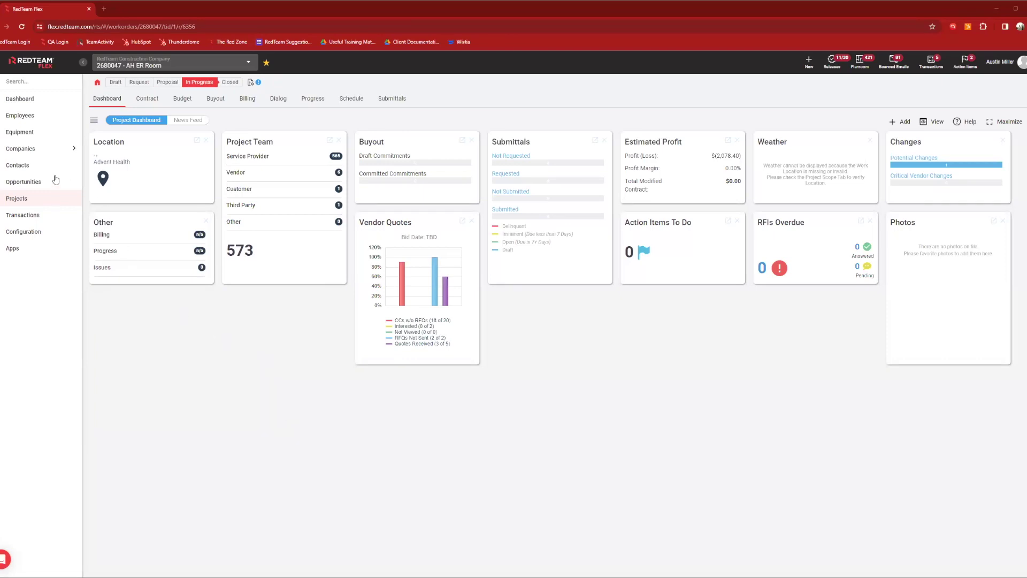
Step: Start a new vendor invoice for the We do it All Masonry commitment in the project's buyout commitments
left_click(35, 151)
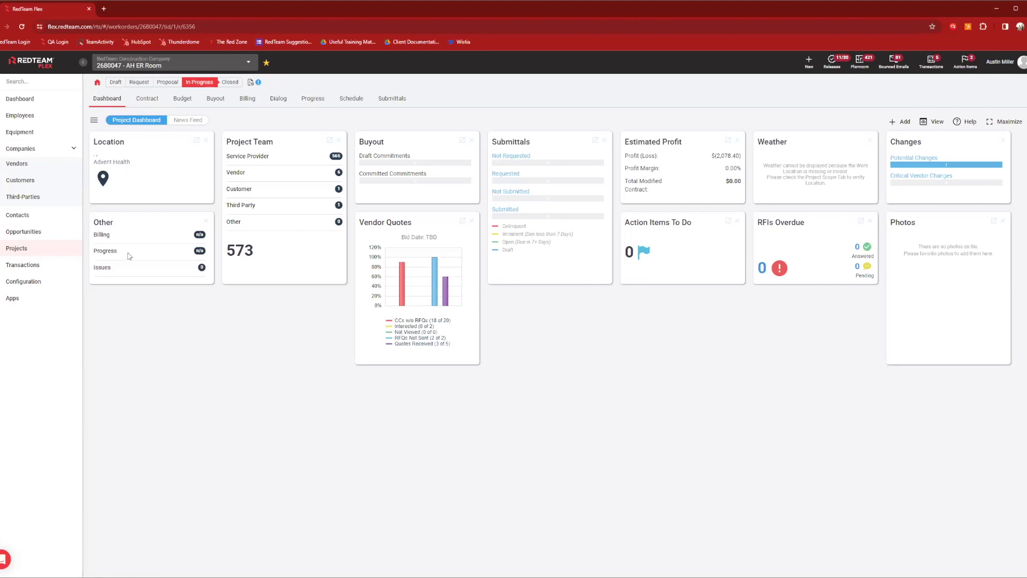
left_click(221, 110)
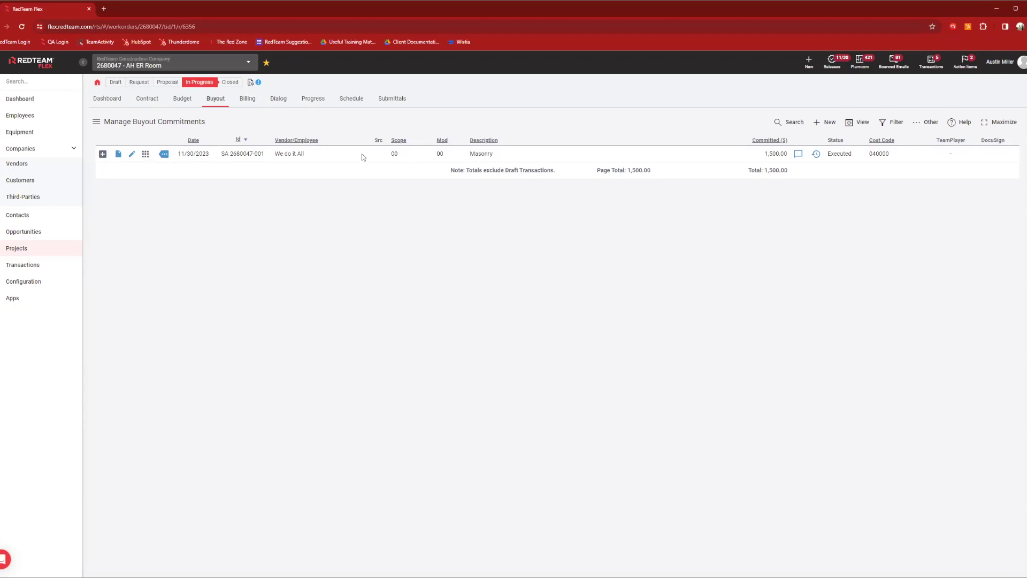
left_click(145, 156)
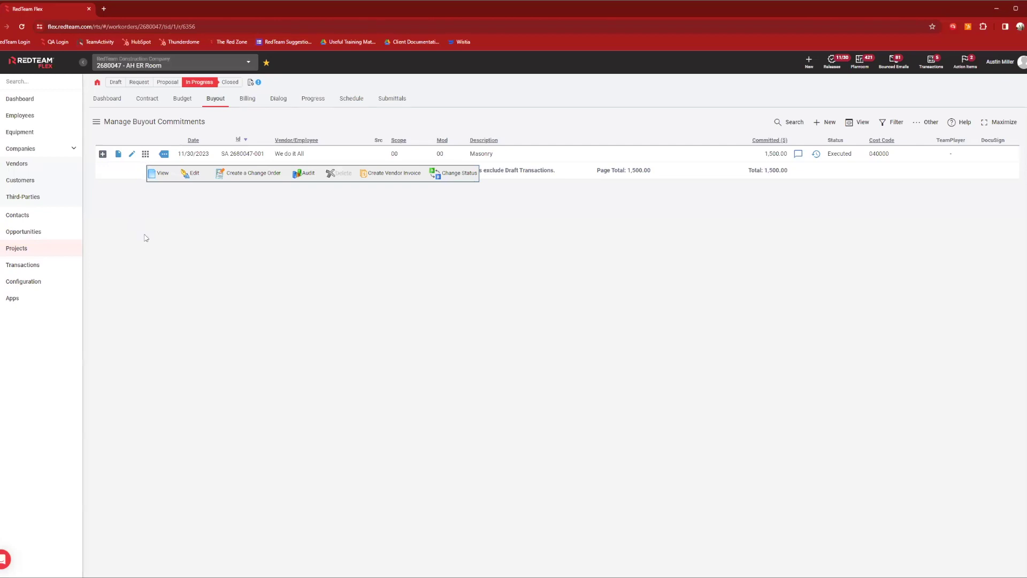
left_click(408, 175)
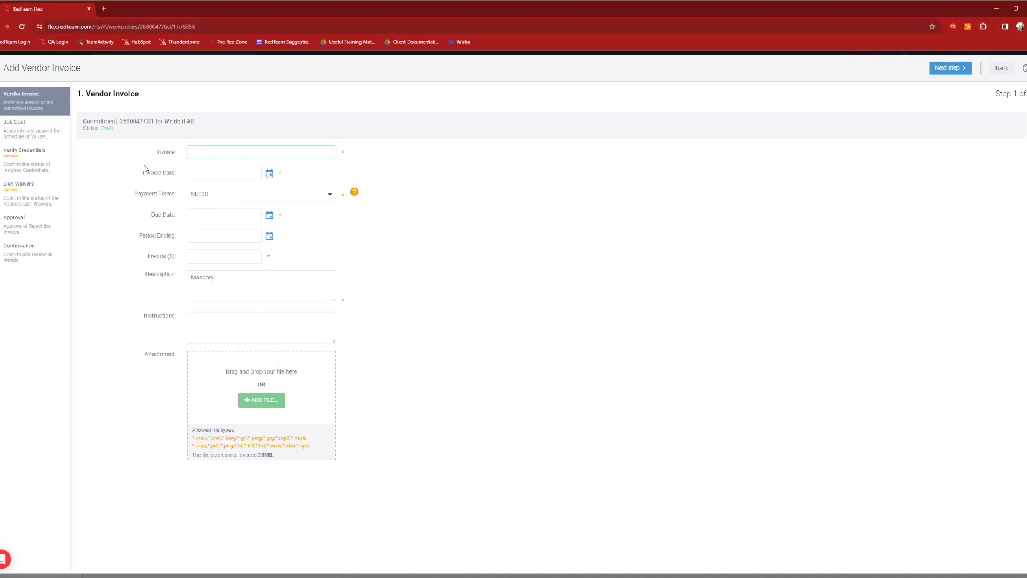
Step: Fill in the invoice number as the commitment number plus "-01" and set the invoice date to 11/30/2023
left_click_drag(120, 121, 155, 121)
key("ctrl+c")
left_click(217, 153)
key("ctrl+v")
type("-01")
left_click(269, 174)
left_click(334, 267)
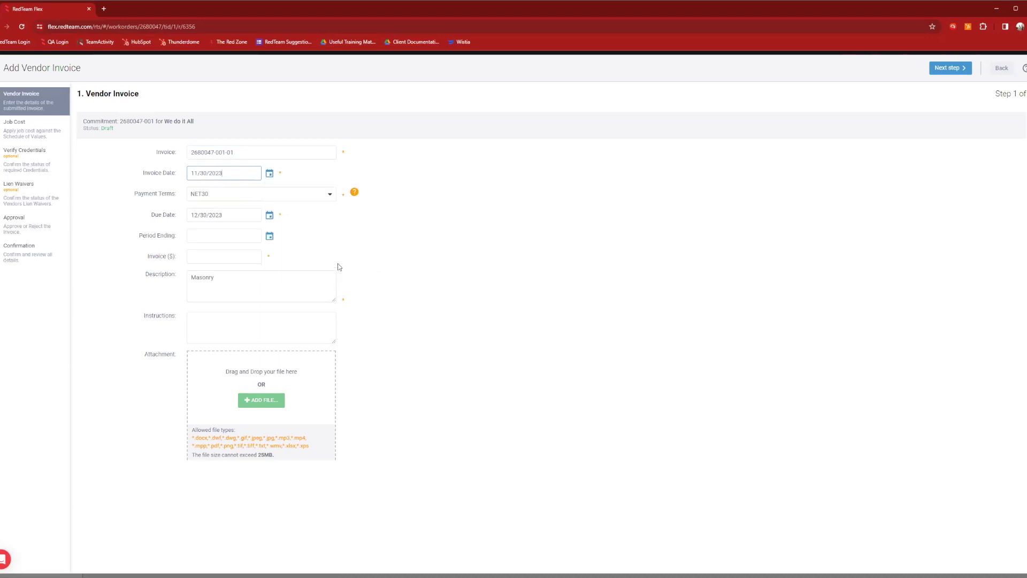
Step: Set the period ending date to 11/24/2023 and the invoice amount to 500, and continue to the Job Cost stage
left_click(393, 205)
left_click(270, 238)
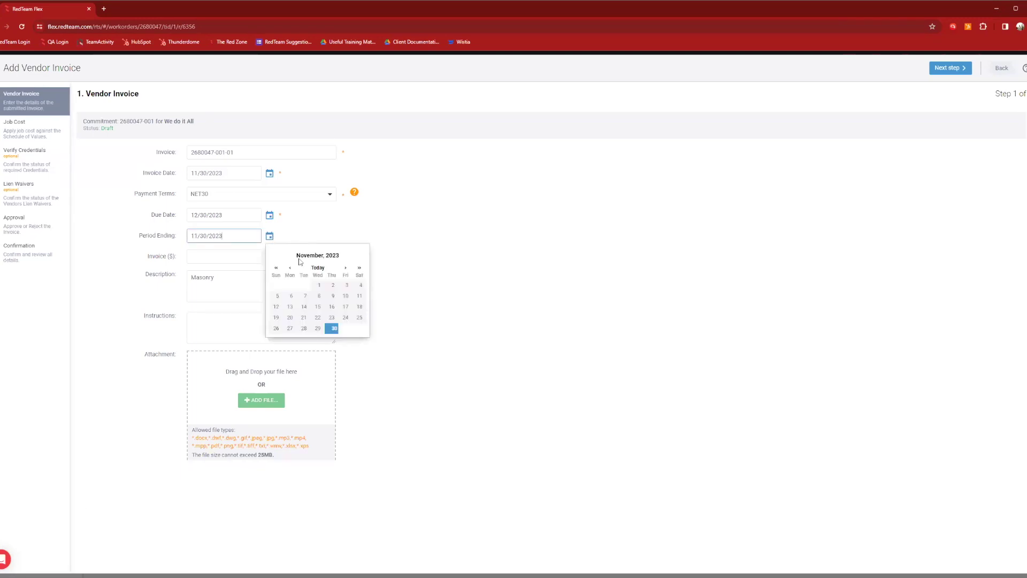
left_click(346, 318)
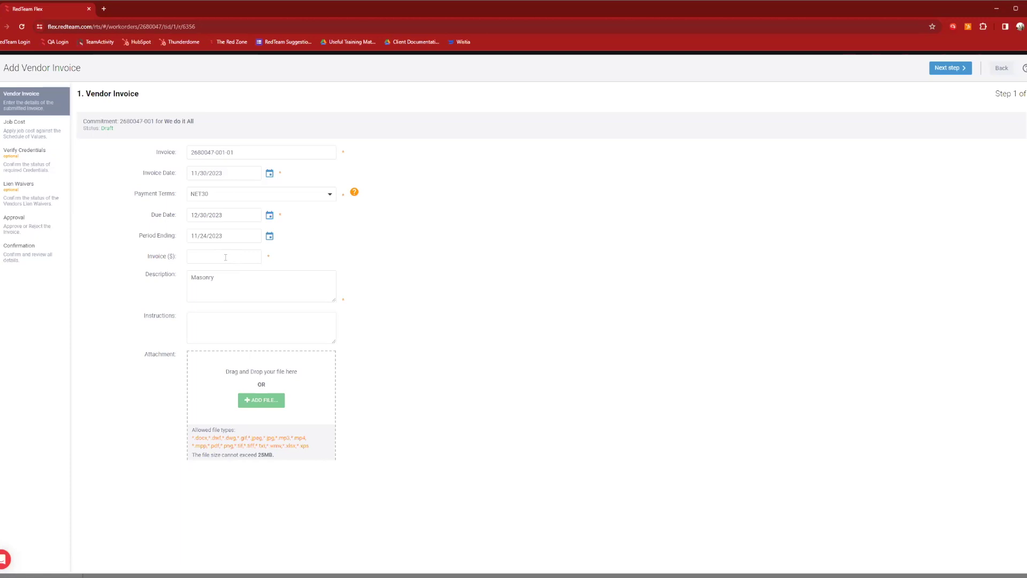
left_click(226, 257)
left_click(245, 274)
left_click(334, 300)
left_click(946, 68)
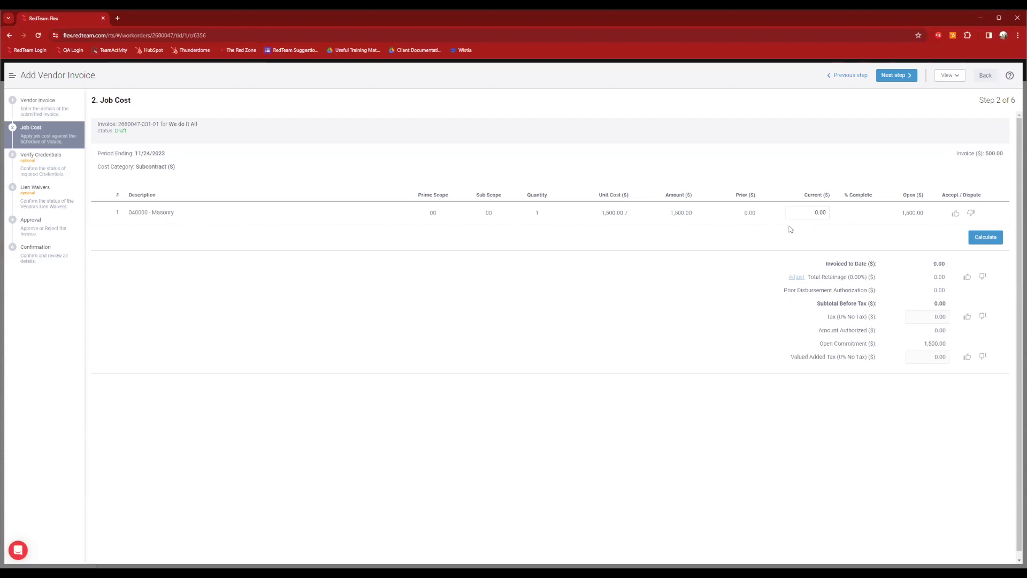
Step: Apply a current amount of 500 to the Masonry line and calculate the job cost
left_click(821, 214)
type("500")
left_click(729, 290)
left_click(985, 239)
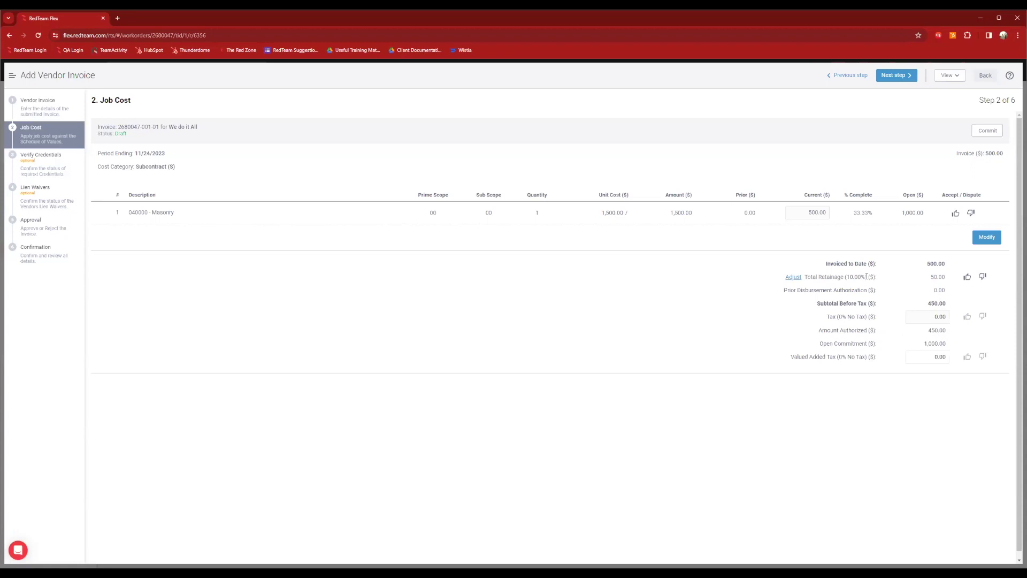
Step: Examine the Total and Current options for adjusting the invoice's retainage, and leave without saving
left_click(793, 277)
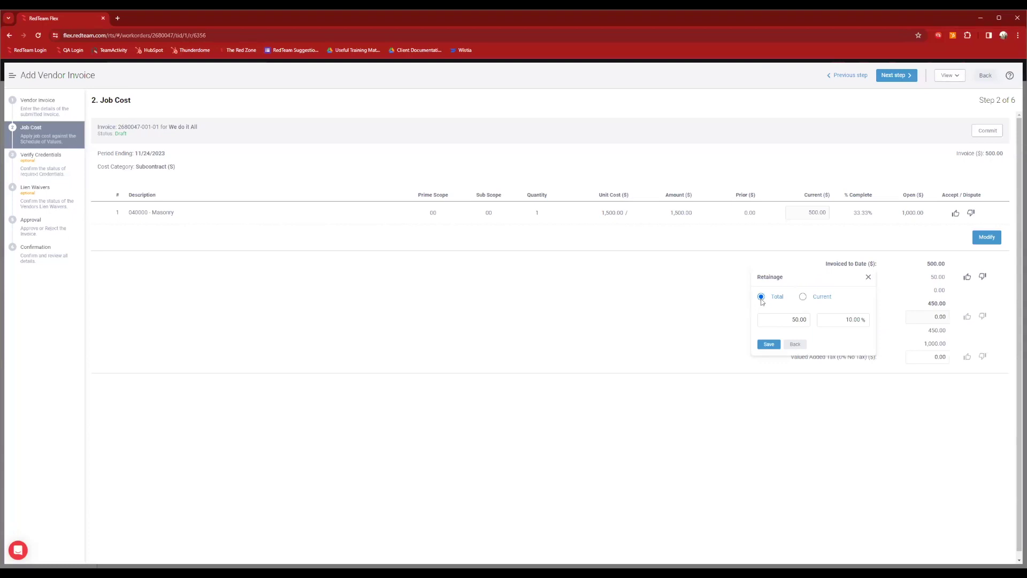
left_click(803, 298)
left_click(795, 346)
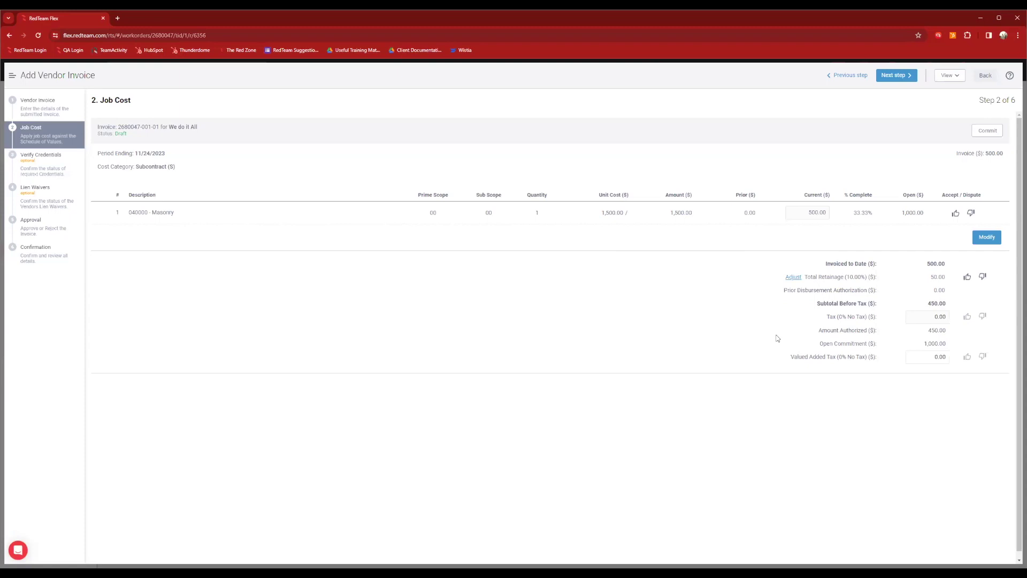
Step: Review the Verify Credentials, Lien Waivers and Approval stages, and return to the vendor invoice list to view the draft's available actions
left_click(895, 79)
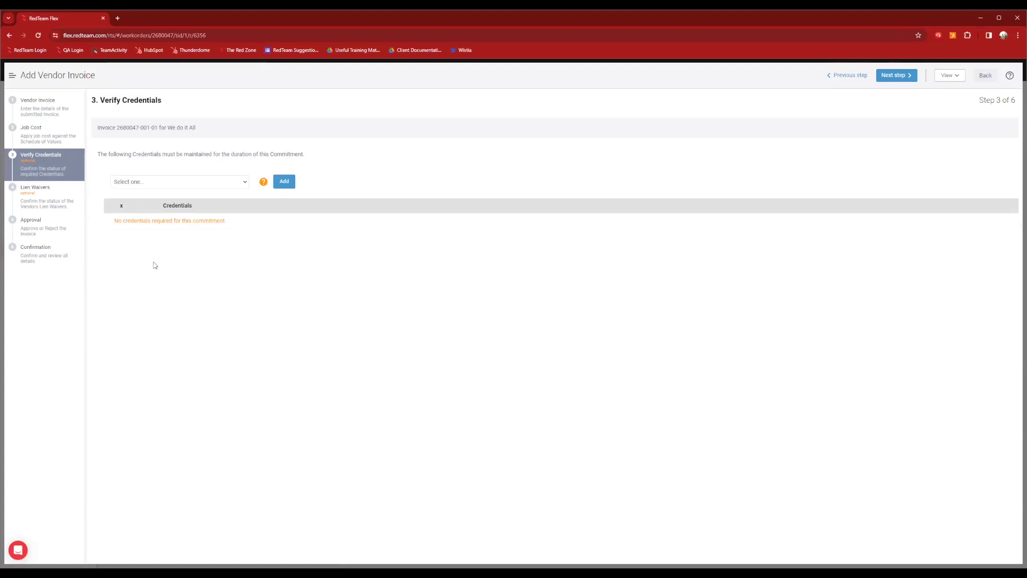
left_click(893, 76)
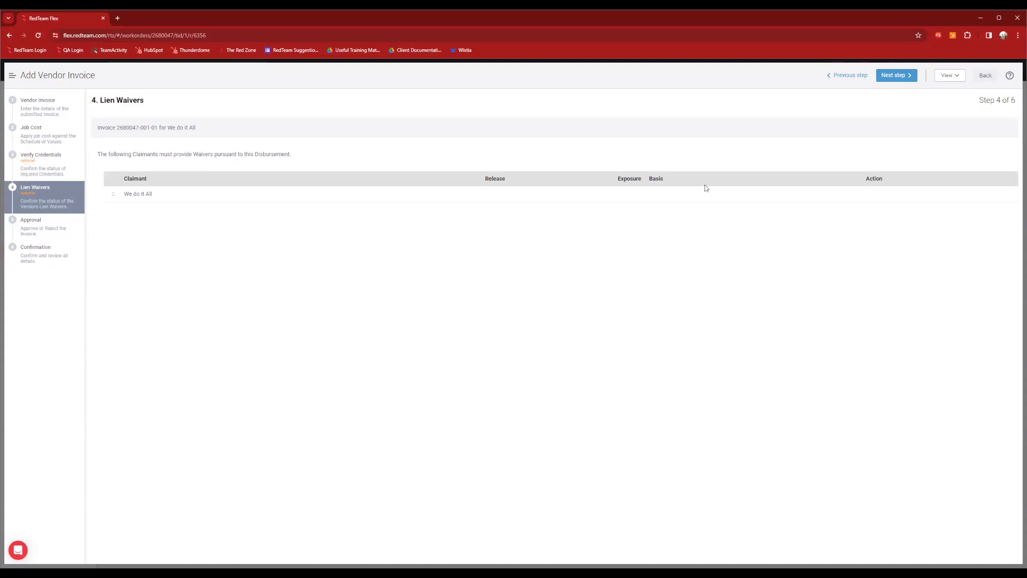
left_click(897, 80)
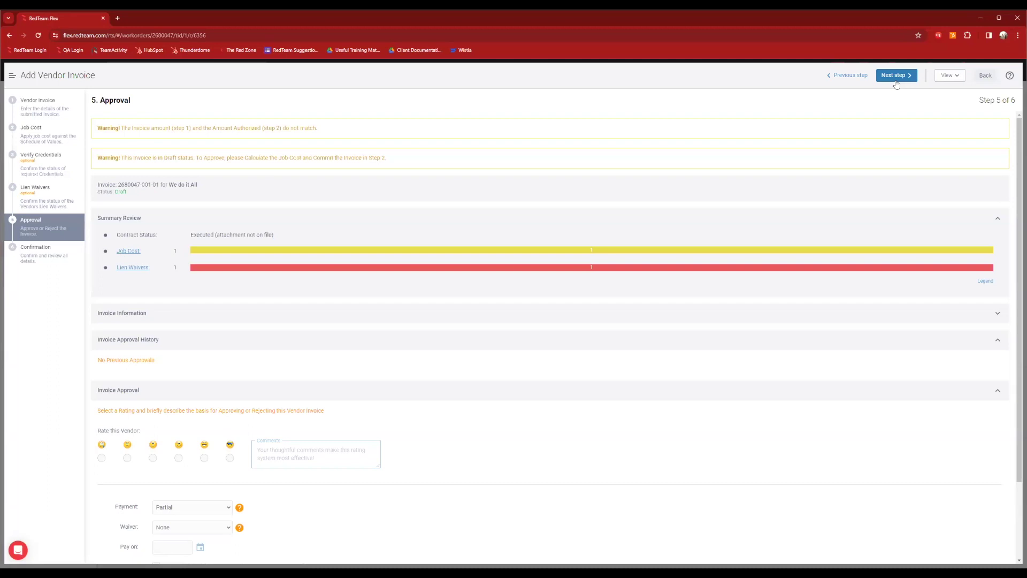
left_click(987, 77)
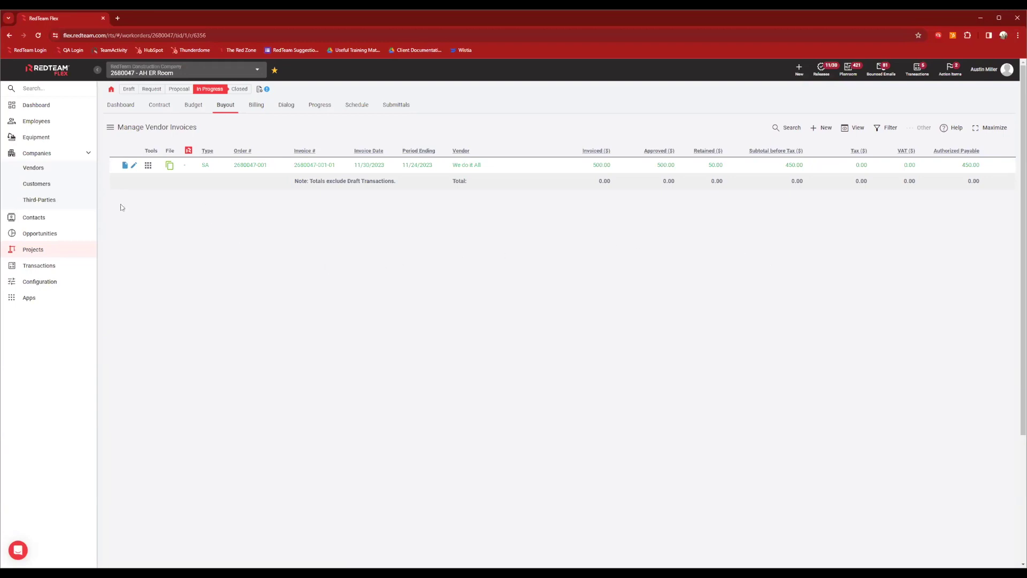
left_click(149, 166)
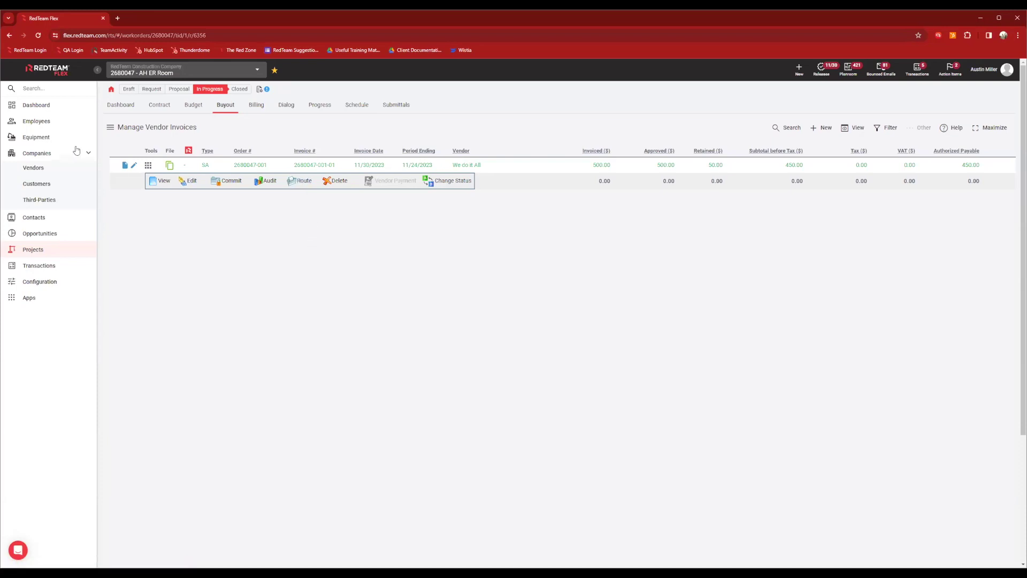
Step: Check the company inbox for invoices and expenses awaiting review
left_click(57, 107)
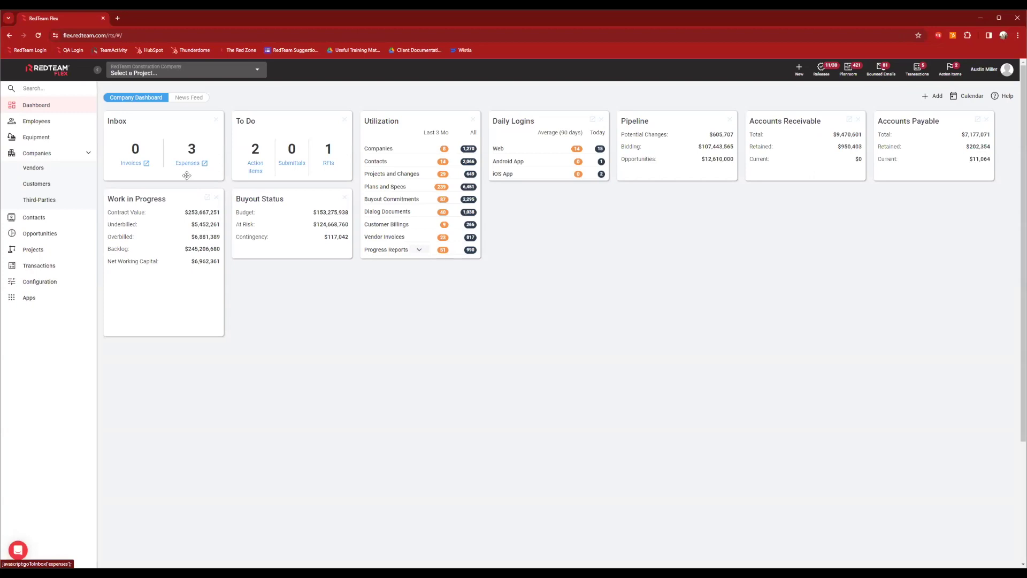
left_click(129, 164)
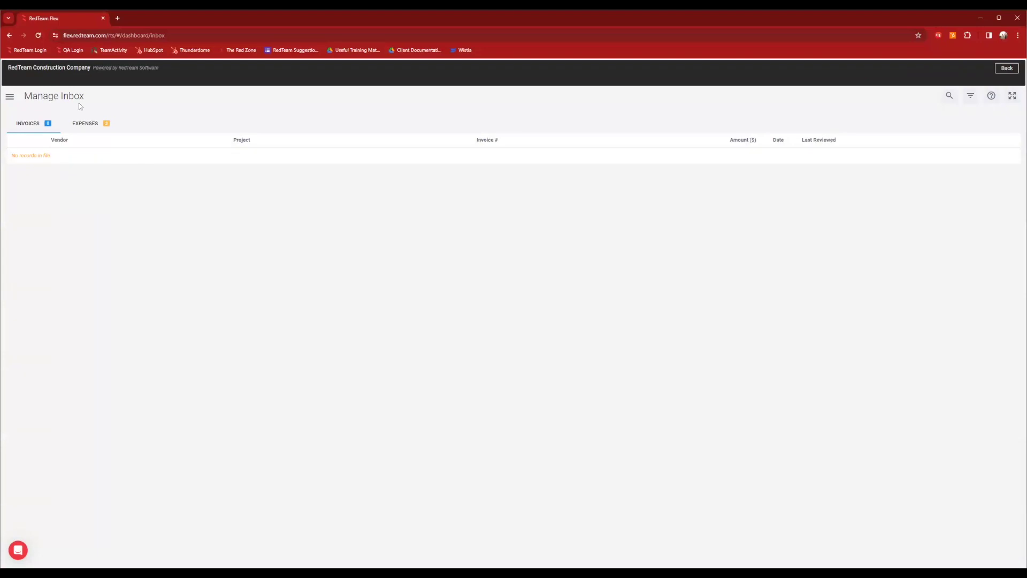
left_click(87, 124)
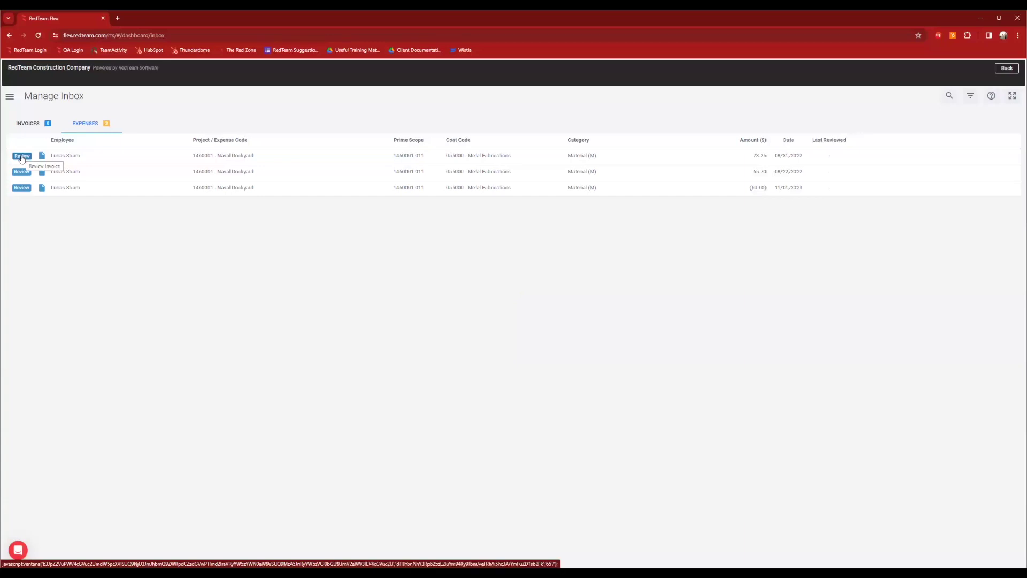
left_click(23, 128)
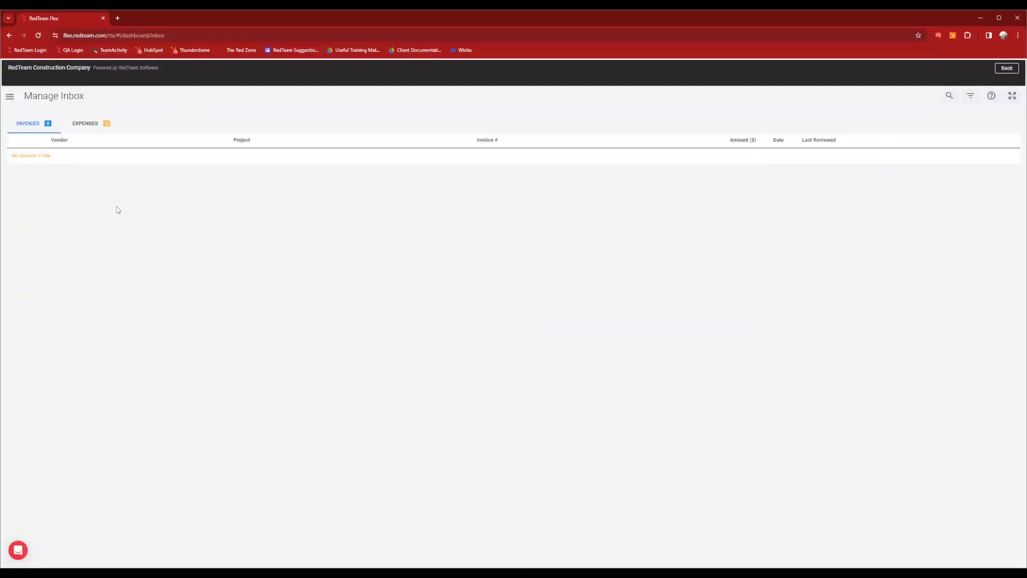
left_click(1004, 73)
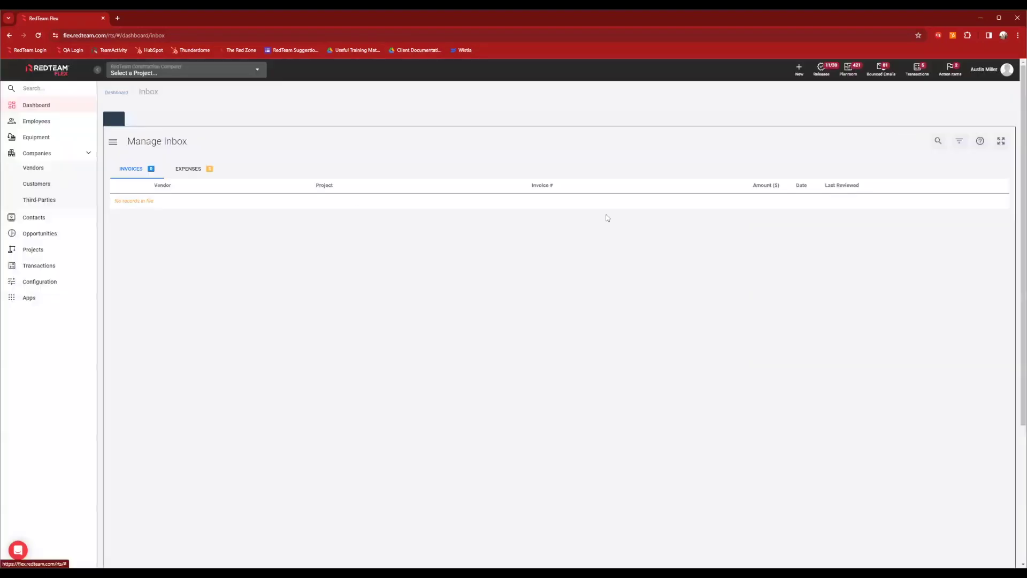
Step: Open the vendor invoices list of the AH ER Room project
left_click(248, 72)
left_click(256, 71)
left_click(256, 73)
left_click(256, 74)
left_click(256, 74)
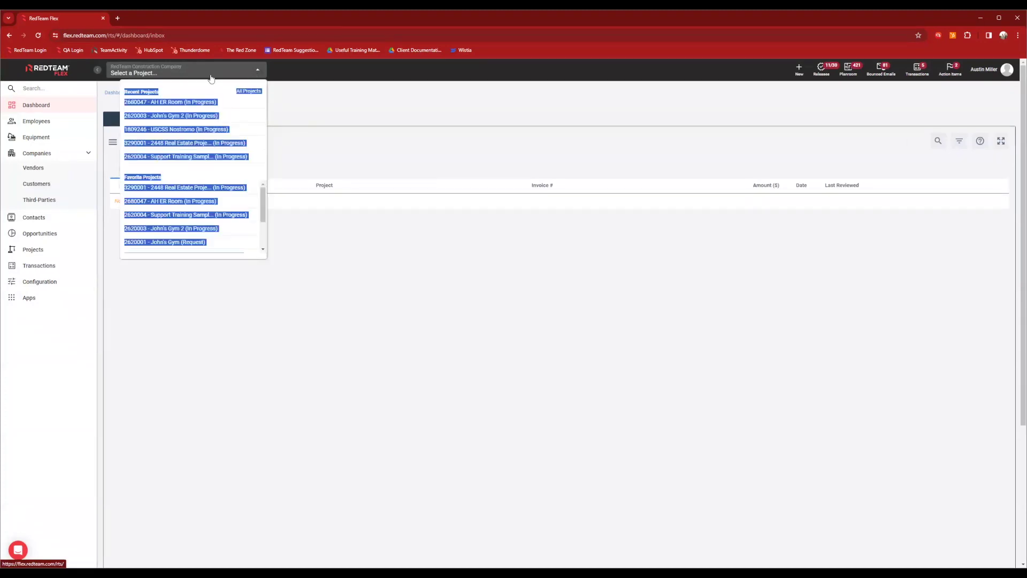
left_click(180, 108)
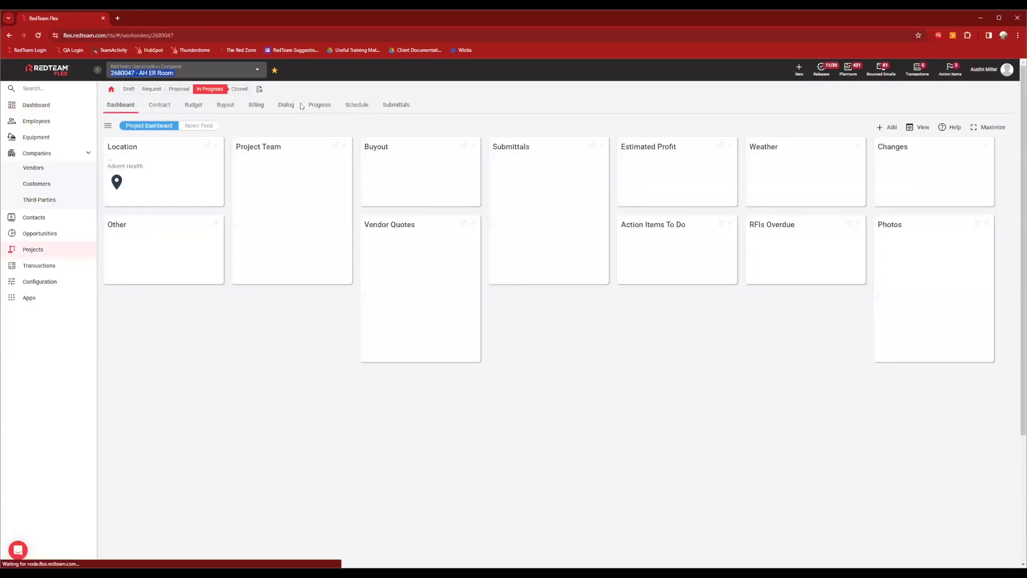
mouse_move(110, 92)
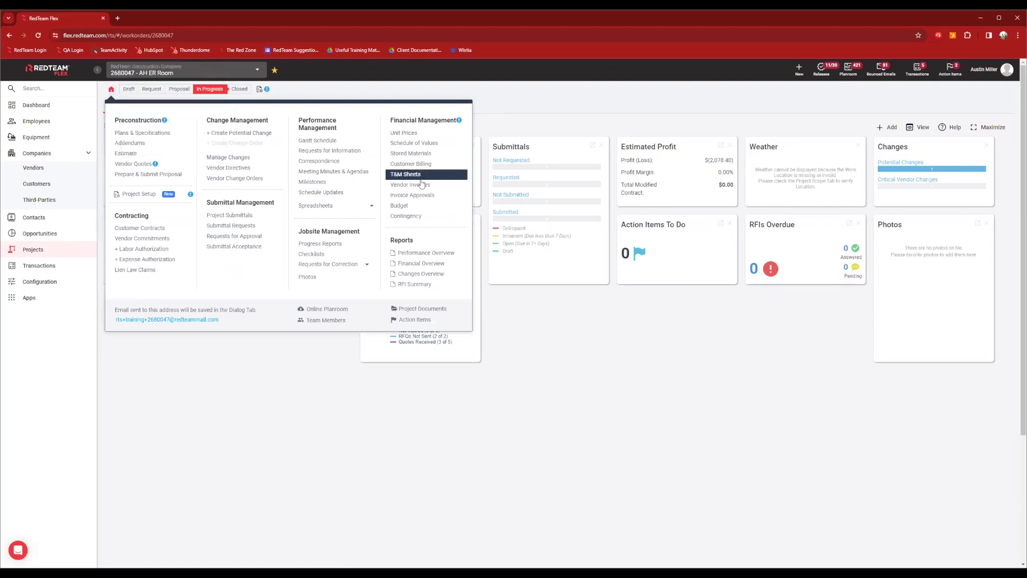
left_click(417, 189)
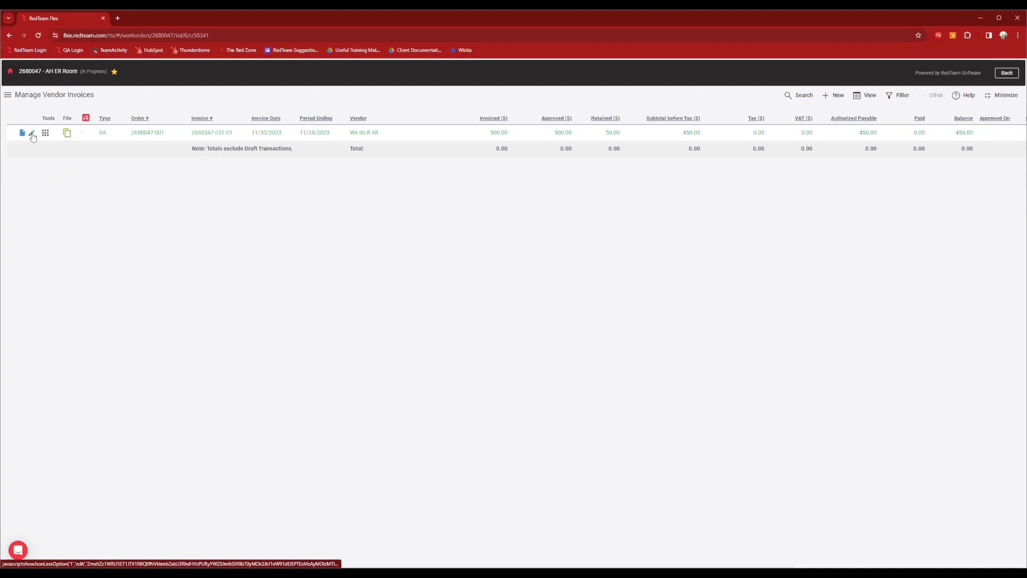
Step: Edit the draft We do it All invoice and commit it at the Job Cost stage
left_click(33, 136)
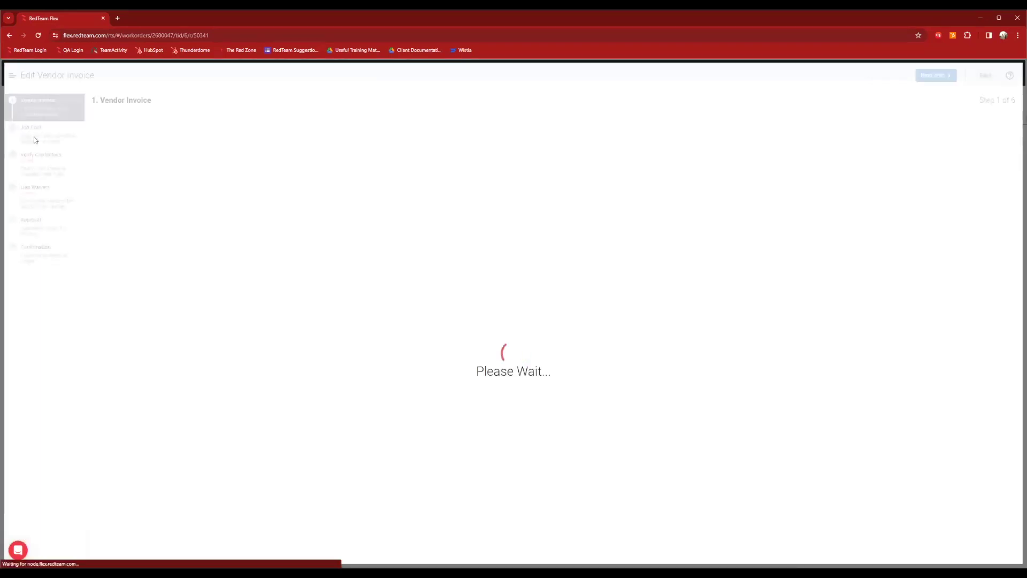
left_click(35, 140)
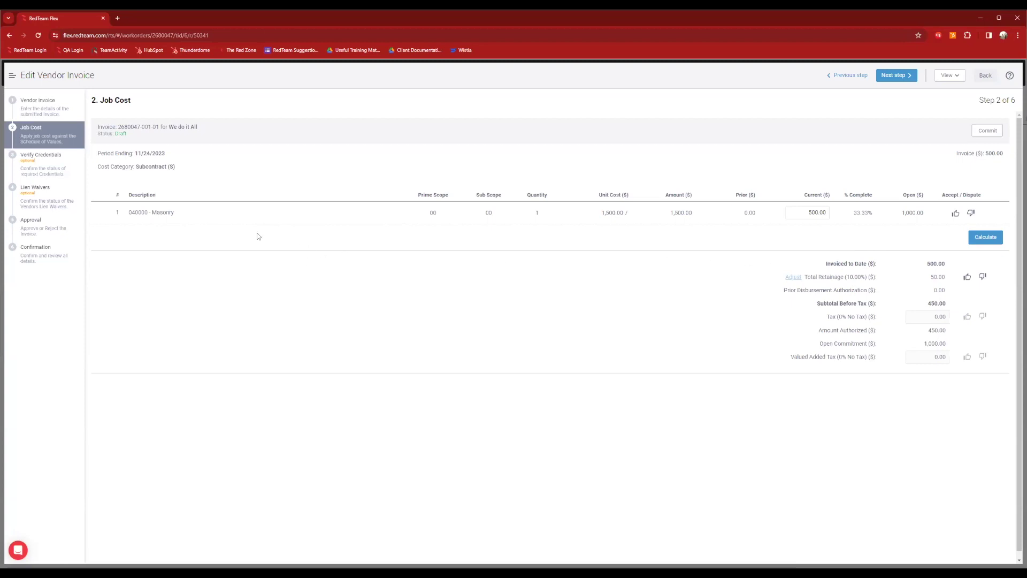
left_click(988, 134)
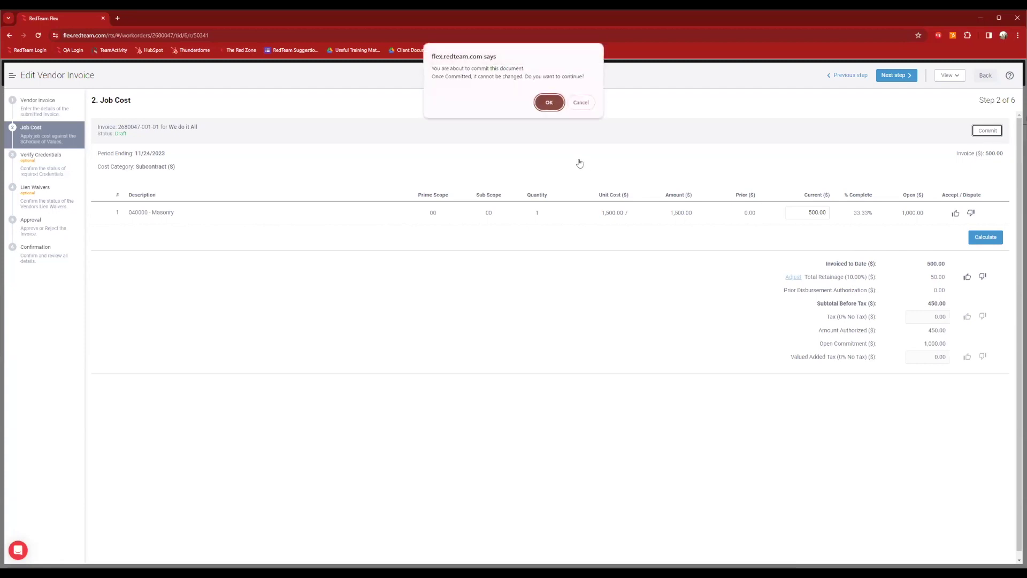
left_click(550, 102)
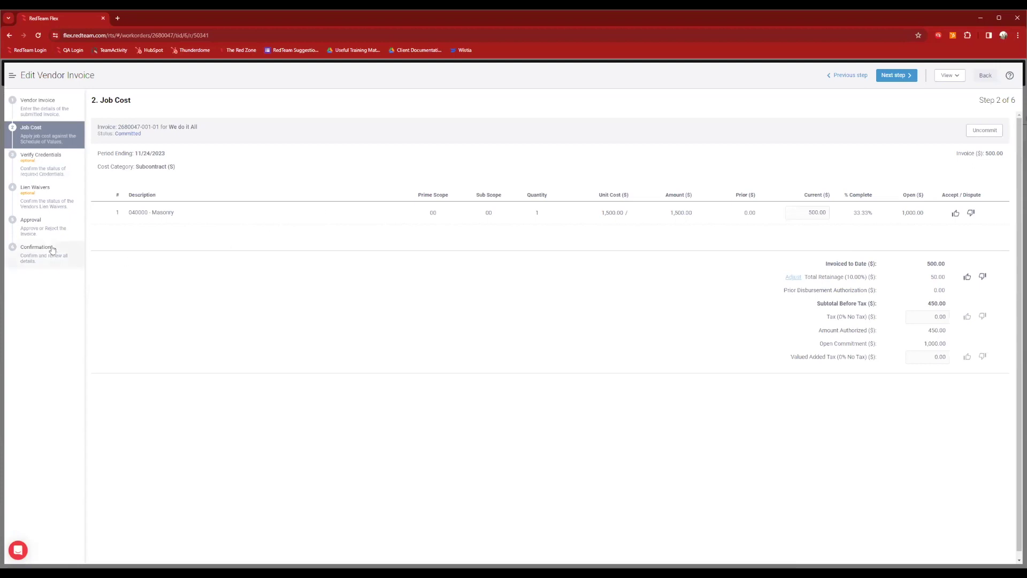
Step: Approve the invoice with the fifth of the six vendor ratings and disbursement authorization executed upon approval, and close the form
left_click(47, 230)
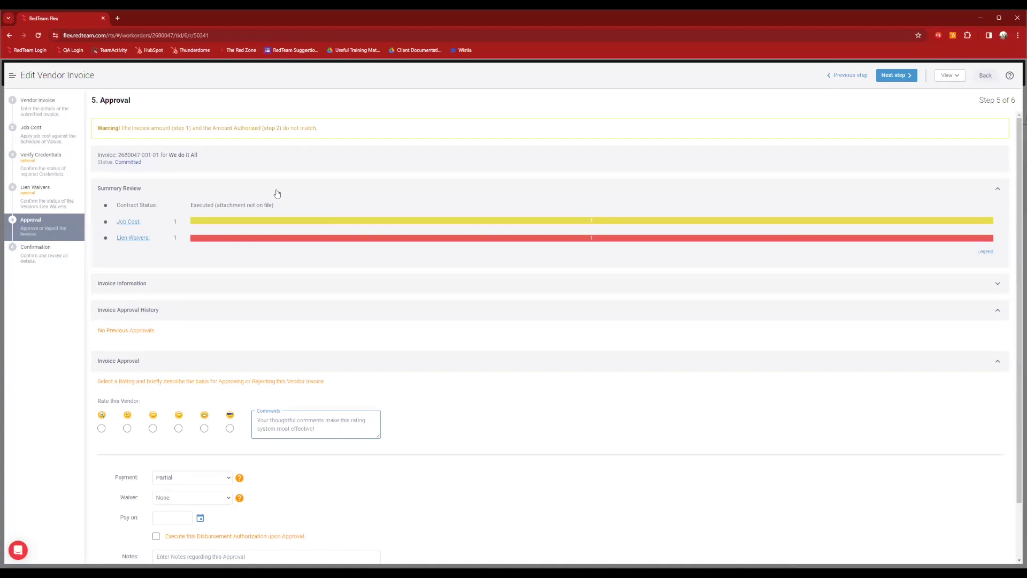
scroll(281, 191, "down", 1)
scroll(282, 192, "down", 3)
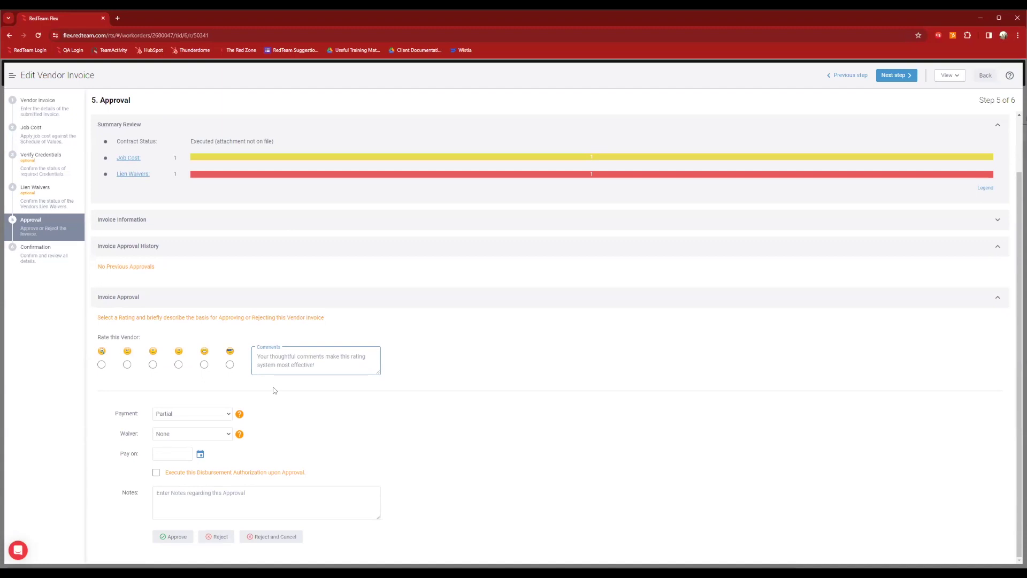
left_click(205, 365)
left_click(156, 473)
left_click(175, 537)
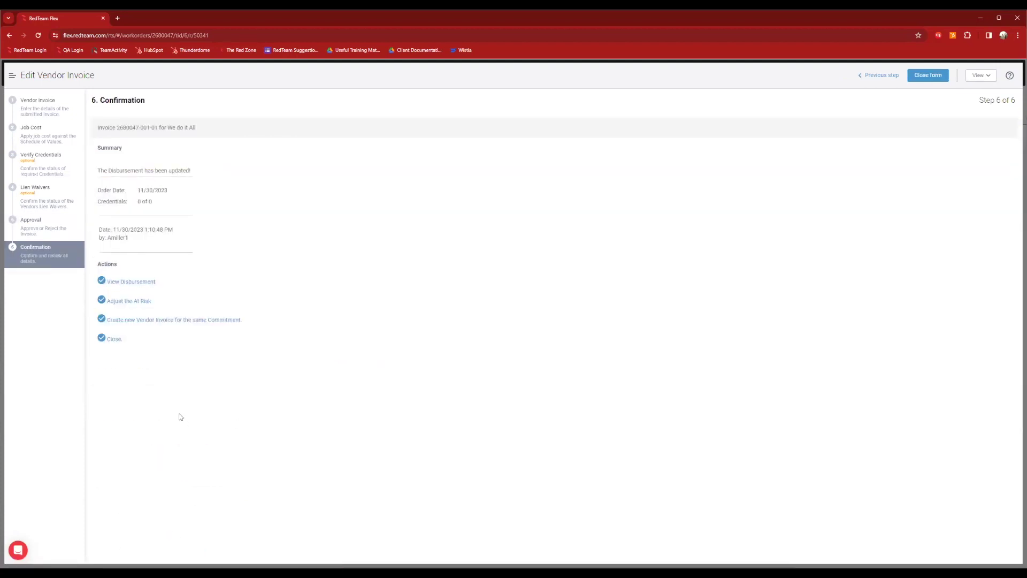
left_click(114, 339)
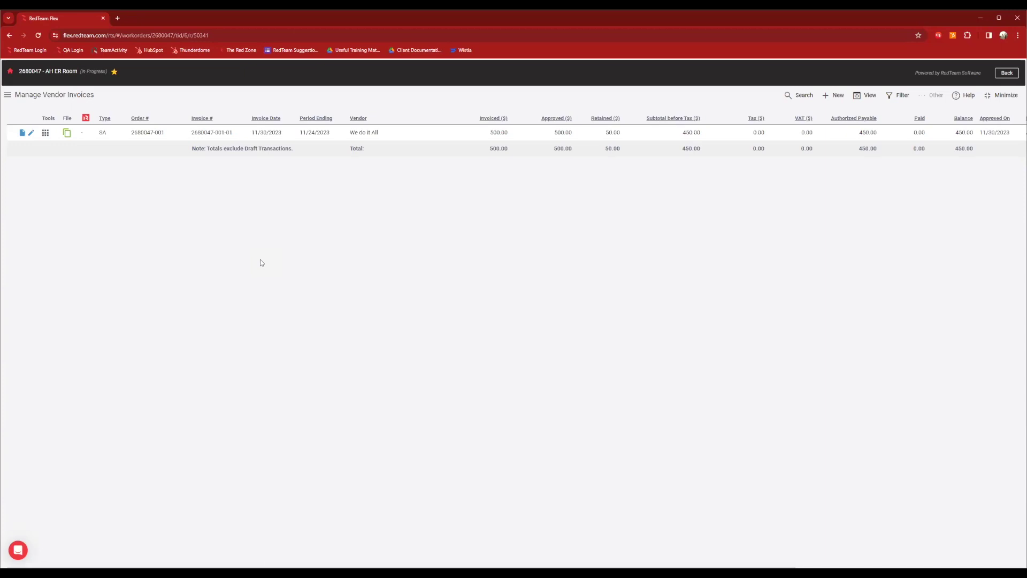
left_click(45, 133)
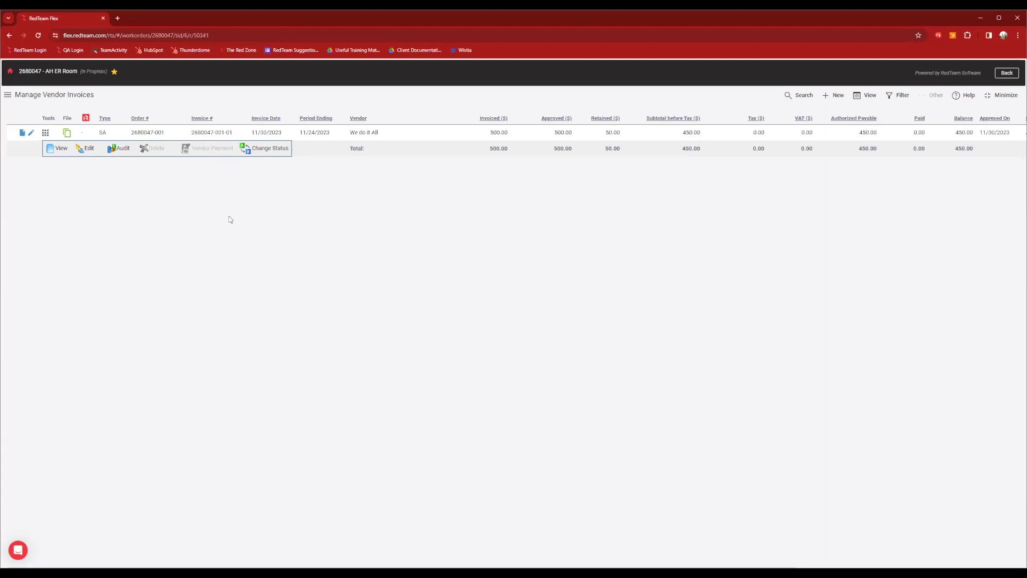
left_click(45, 132)
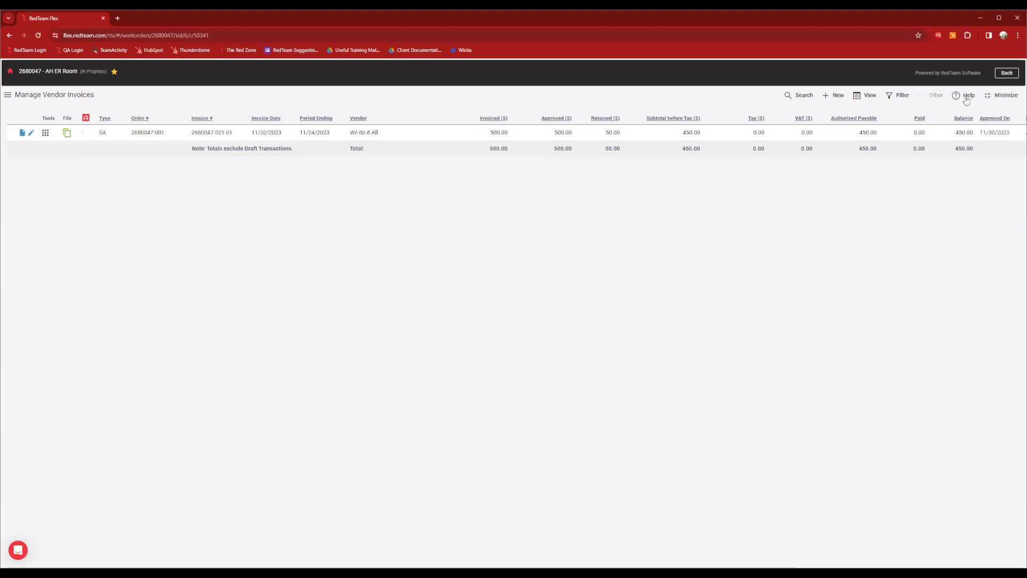
Step: Review the approved We do it All invoice's paid, balance and status columns outside the maximized view, and check the list's view options
left_click_drag(954, 132, 929, 135)
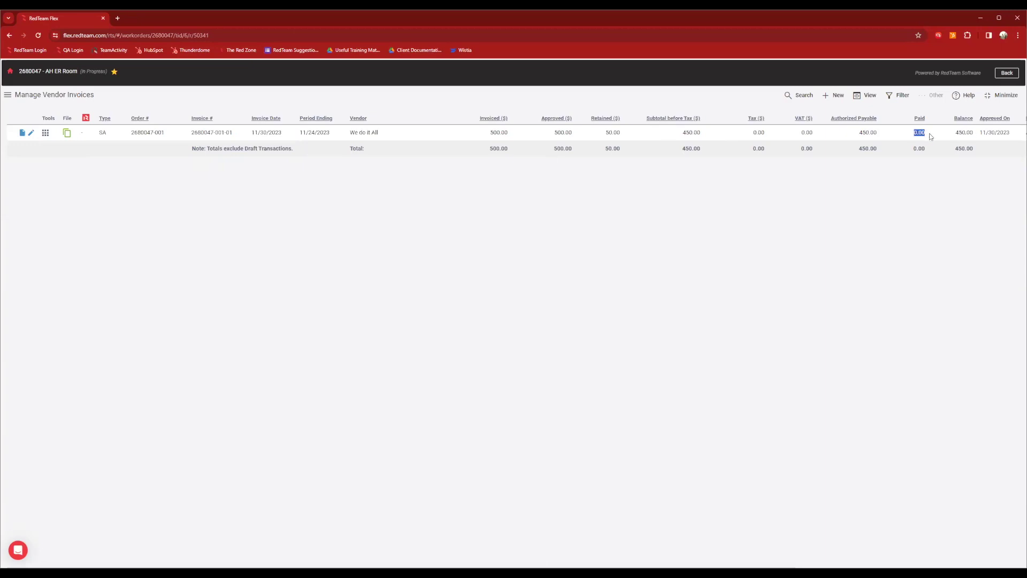
left_click(861, 214)
left_click(1006, 75)
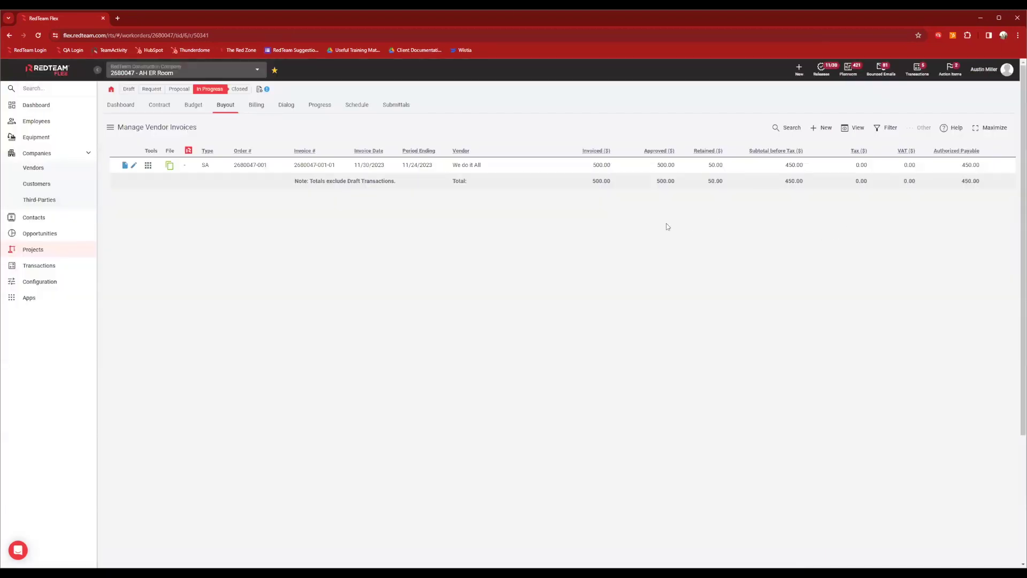
scroll(658, 219, "right", 10)
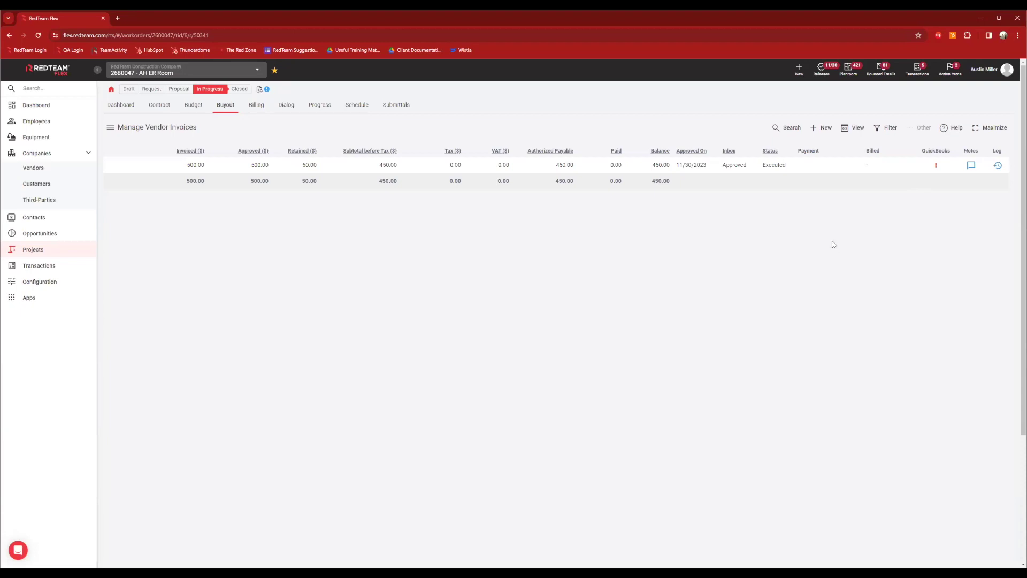
scroll(836, 244, "left", 8)
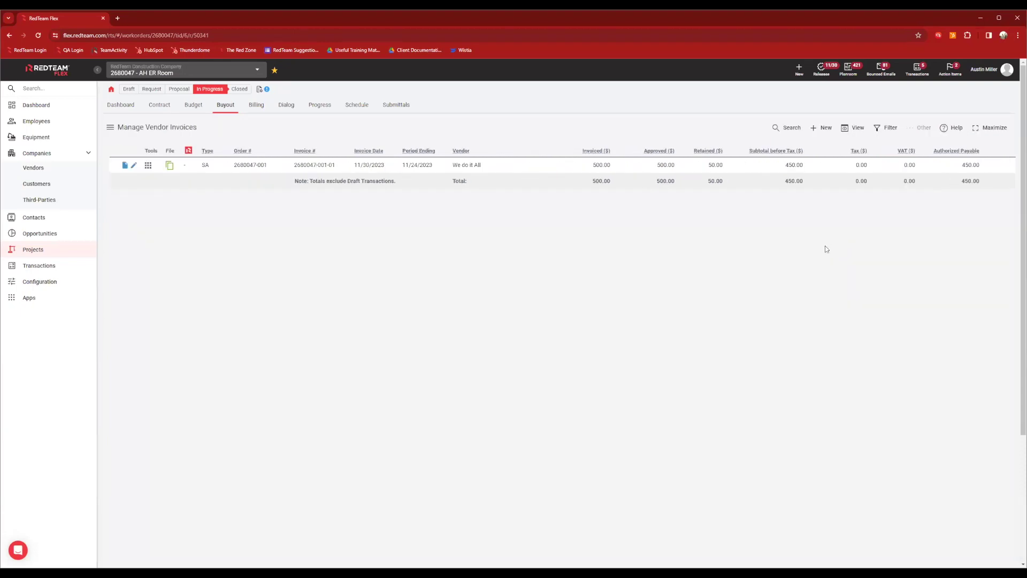
left_click(844, 134)
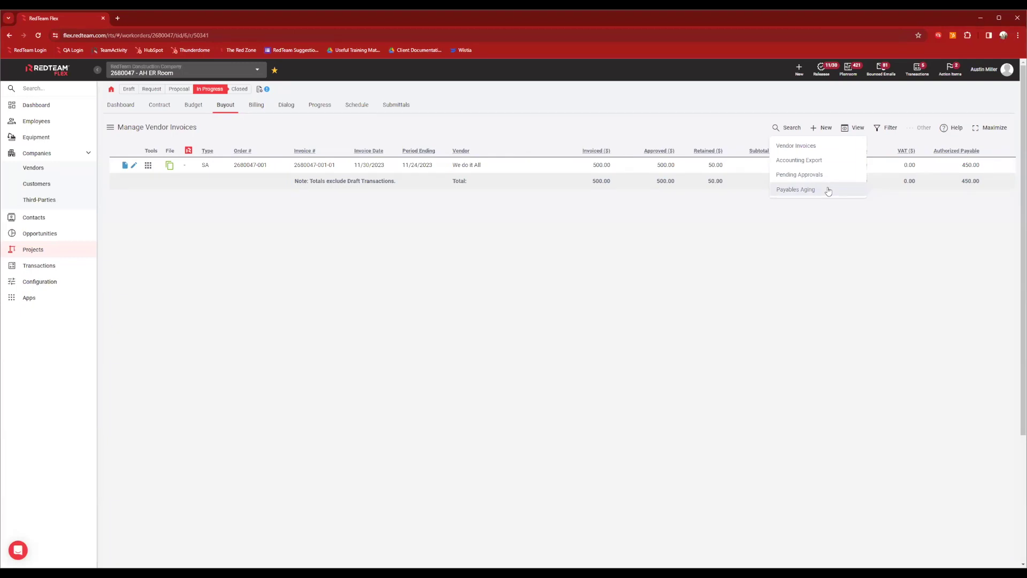
left_click(532, 259)
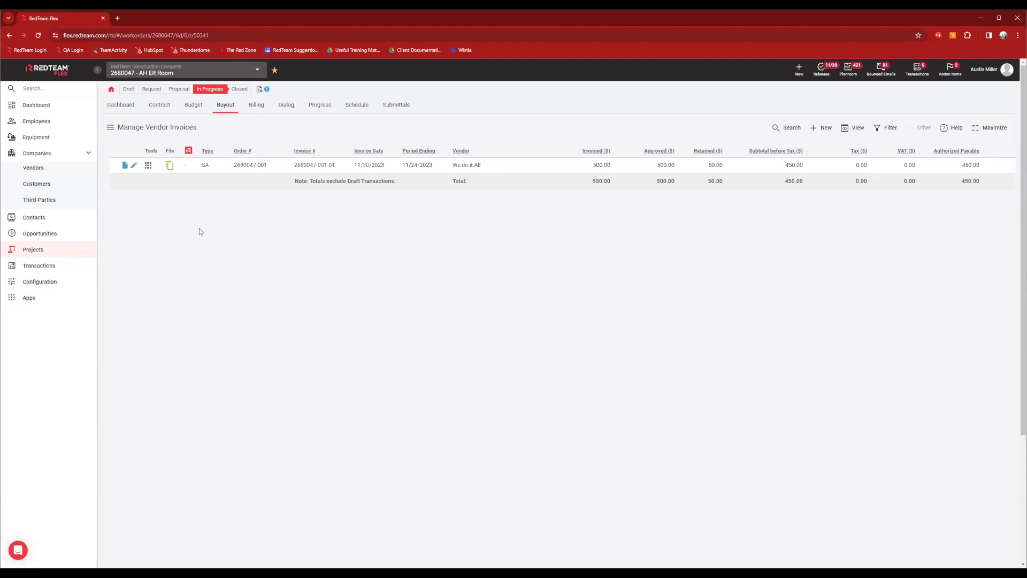
Step: From the company-wide vendor invoices list, examine the new-invoice options for no open commitment and spreadsheet import, and close the form
left_click(39, 170)
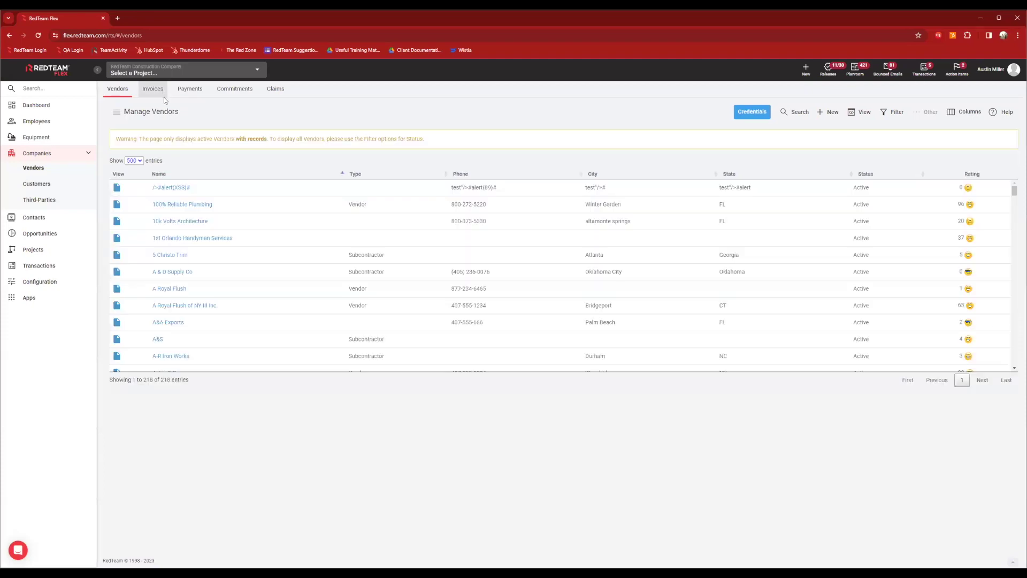
left_click(164, 97)
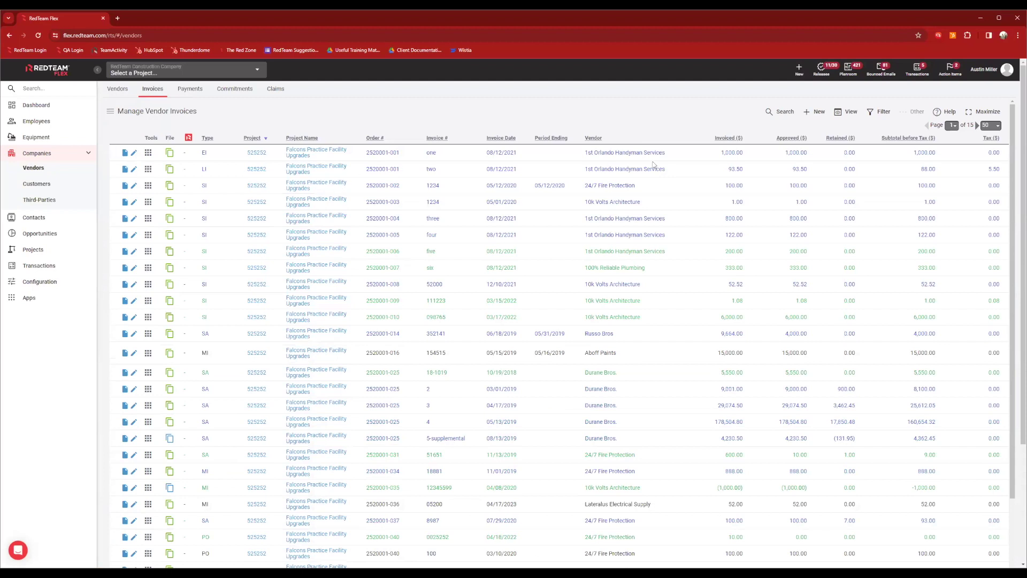
left_click(808, 112)
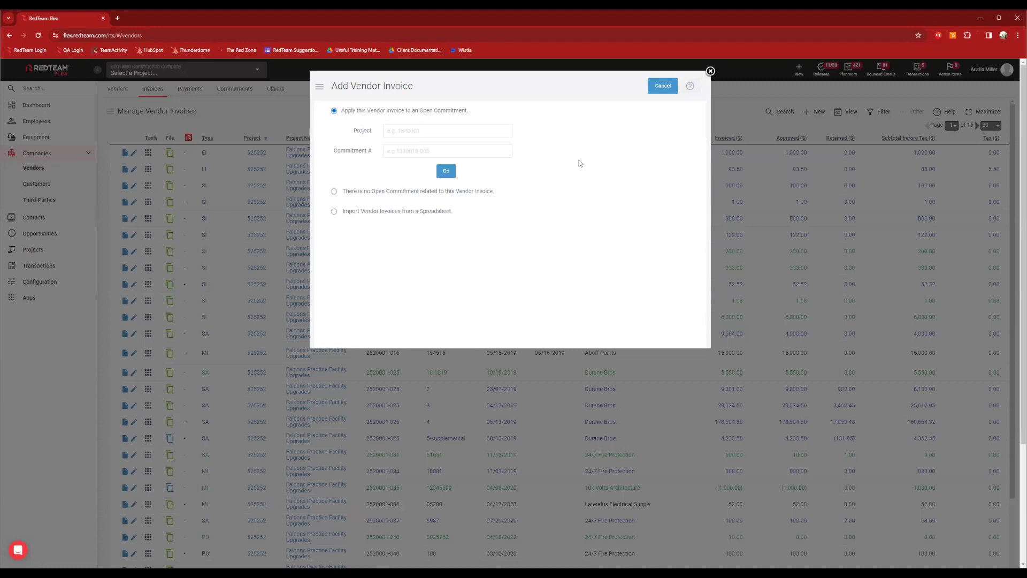
left_click(334, 192)
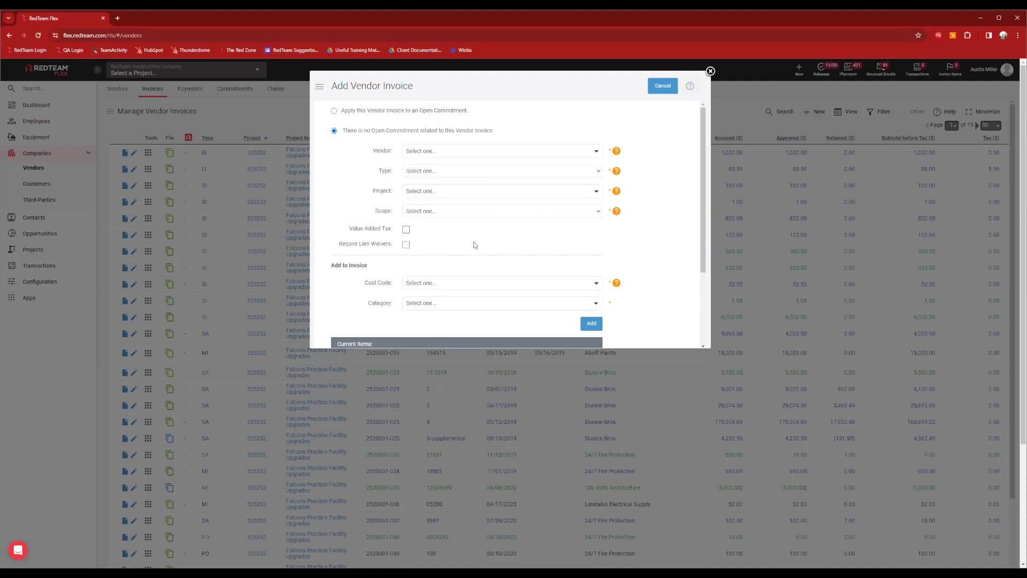
scroll(492, 243, "down", 2)
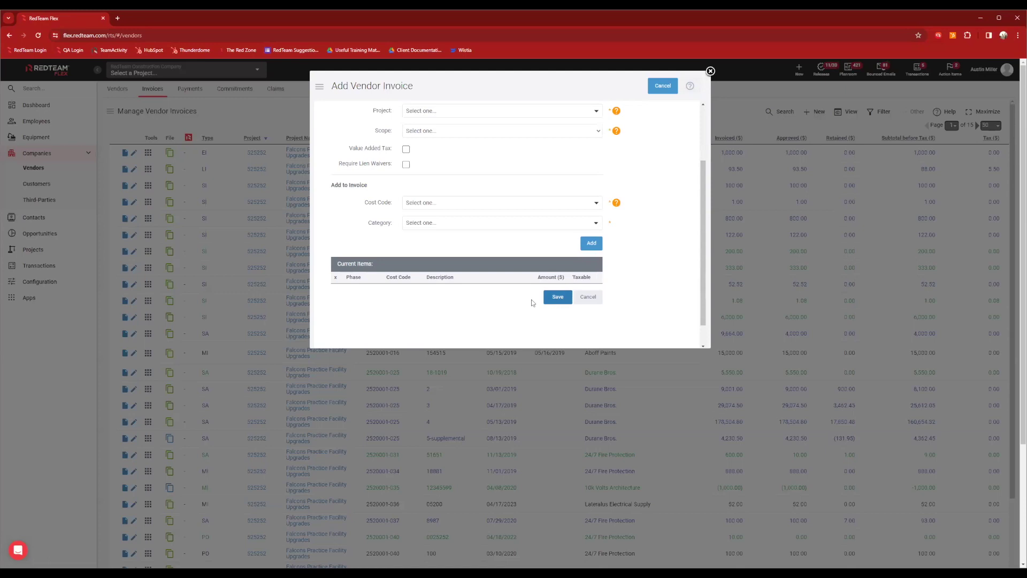
scroll(514, 297, "down", 1)
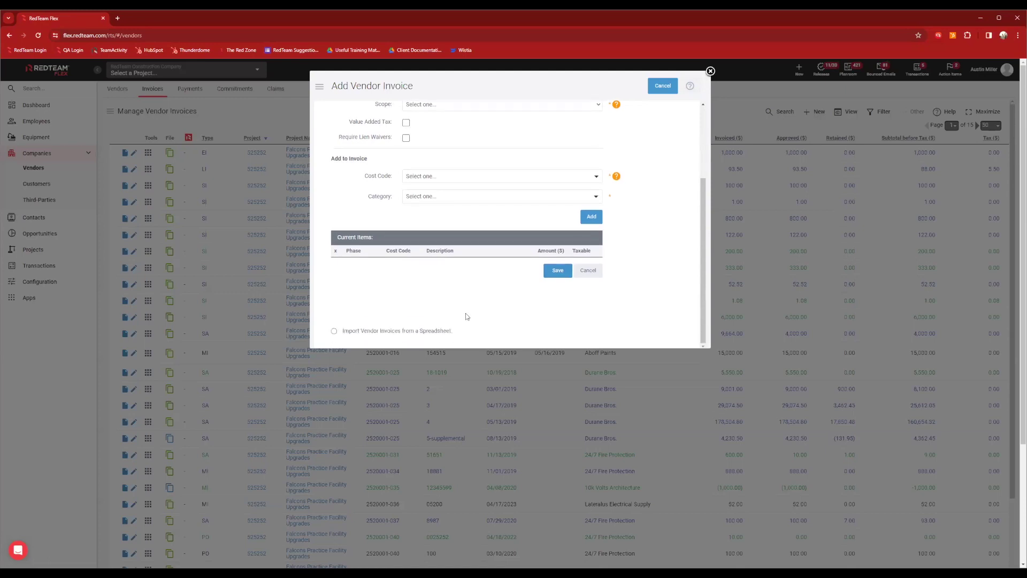
left_click(334, 332)
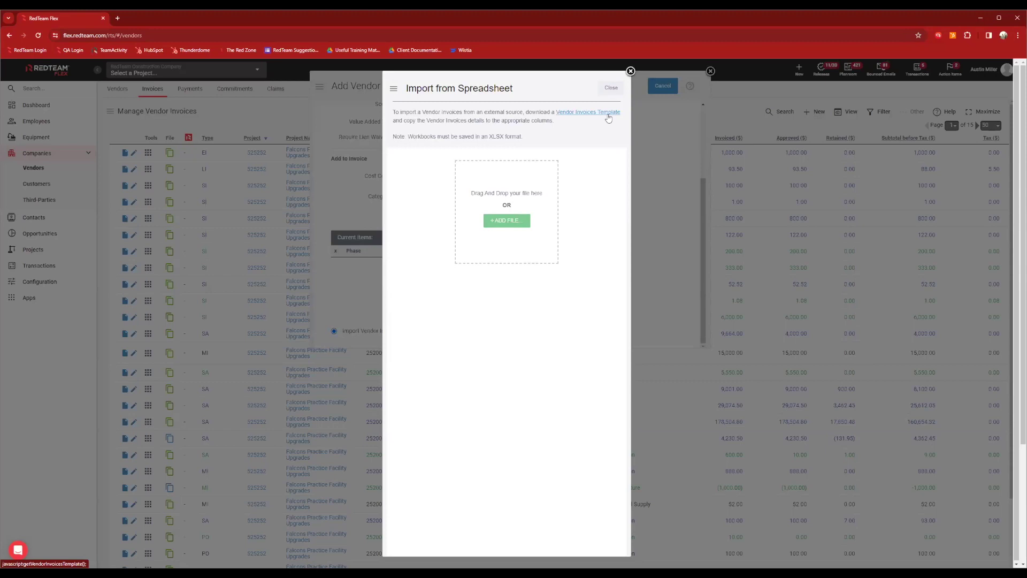
left_click(611, 87)
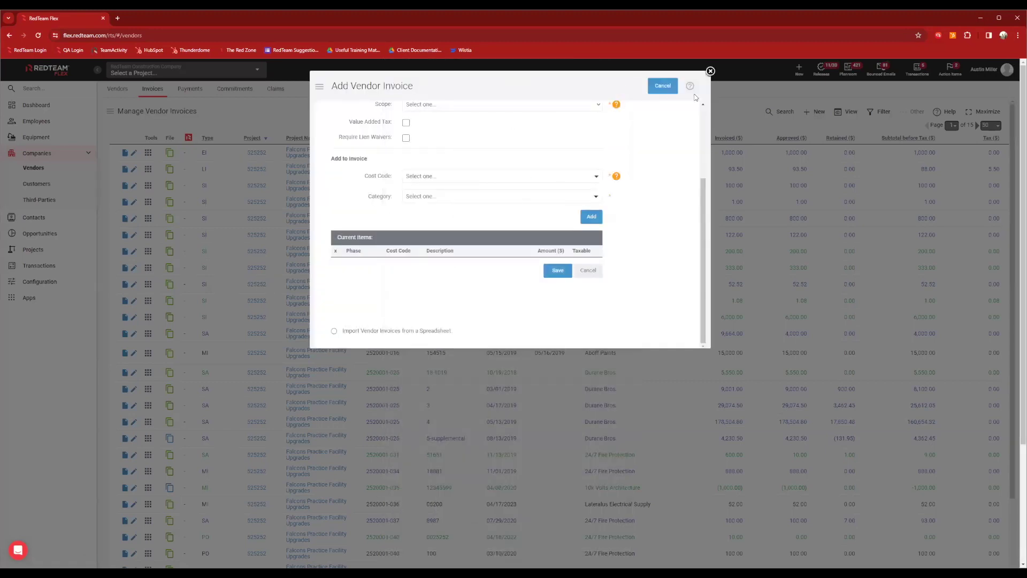
left_click(710, 72)
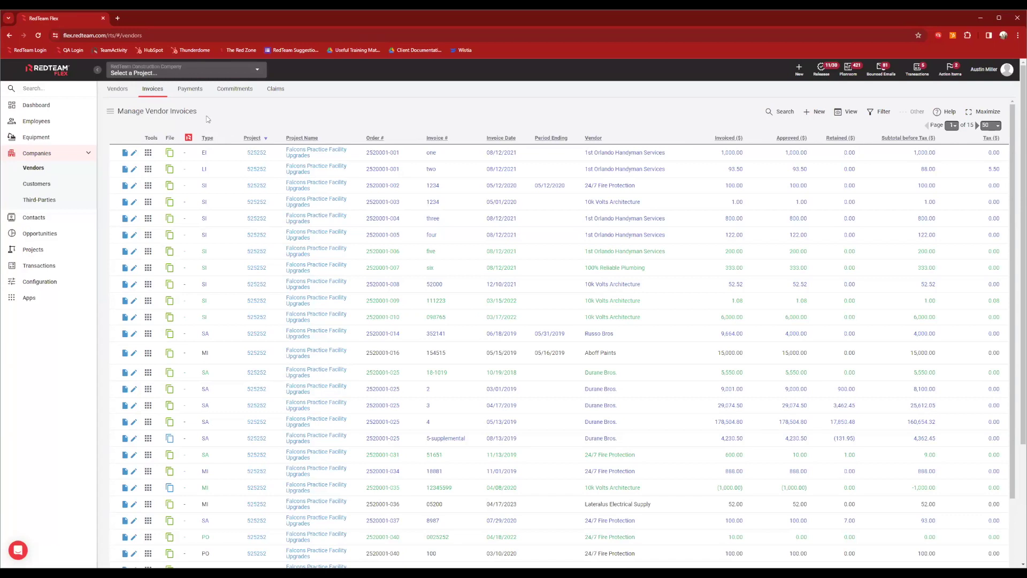
Step: Open the company's vendor payments list and filter it to start from 09/01/2023
left_click(194, 94)
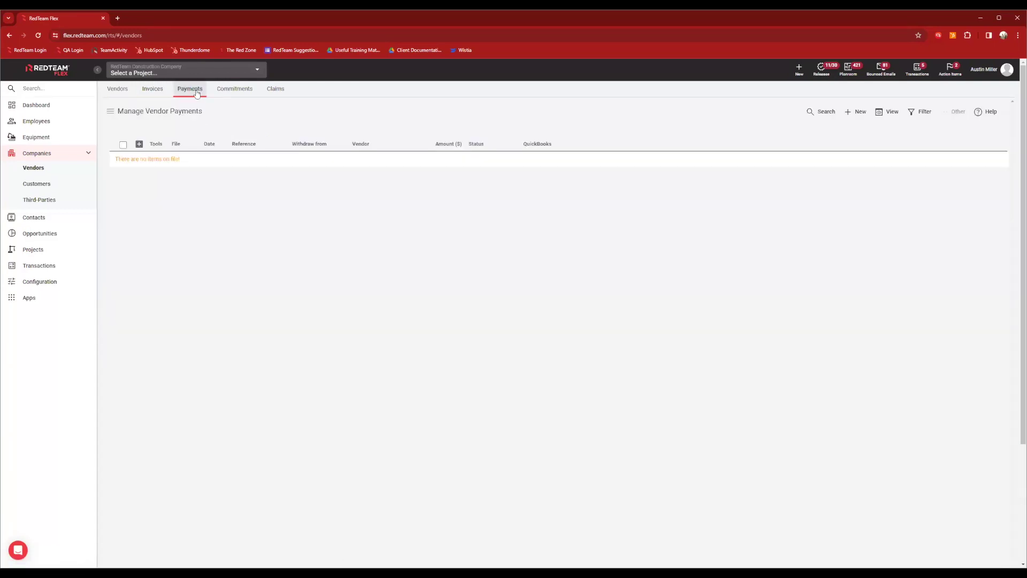
left_click(915, 114)
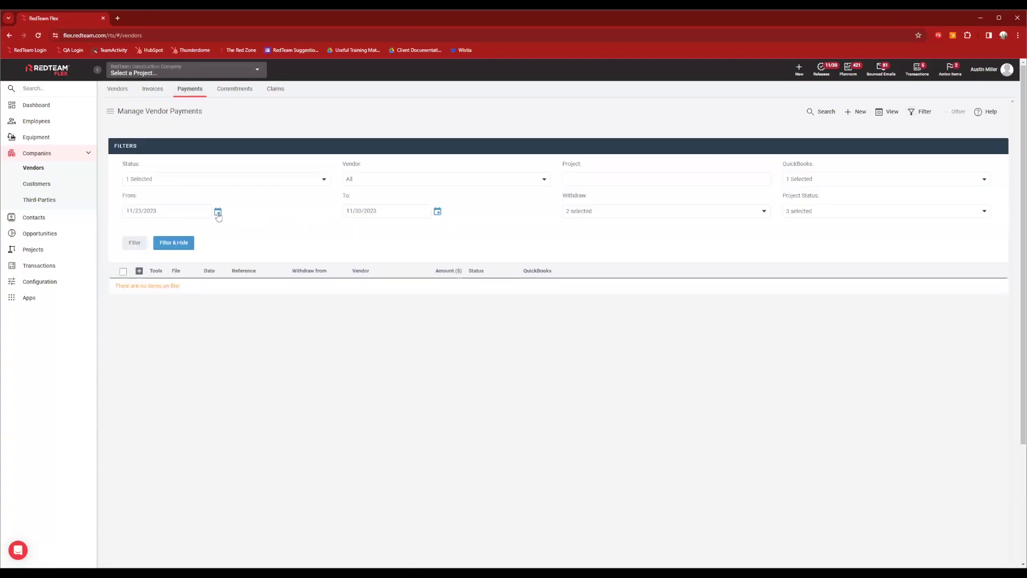
left_click(218, 213)
left_click(241, 242)
left_click(241, 242)
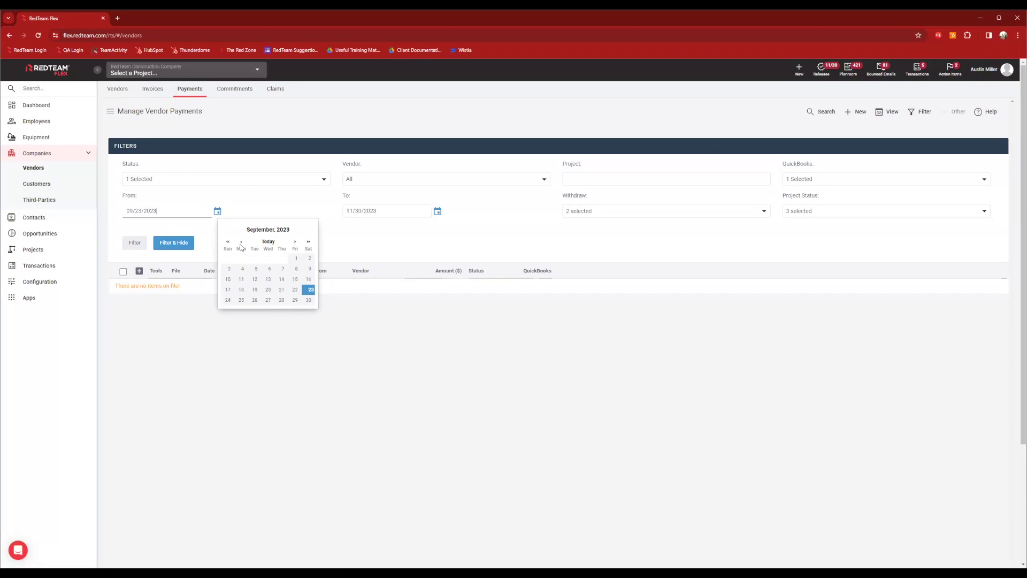
left_click(296, 258)
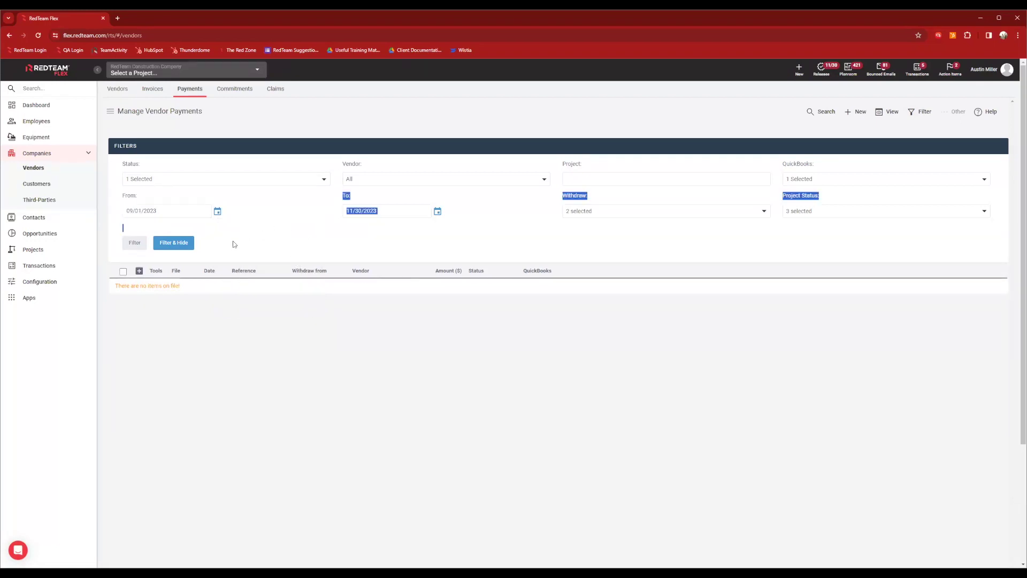
left_click(309, 246)
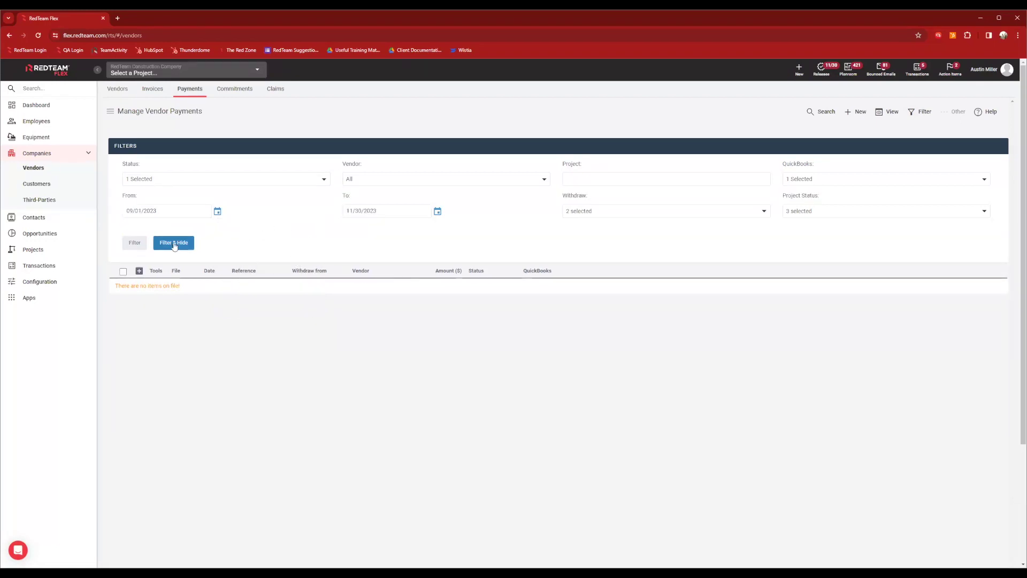
left_click(131, 243)
Step: Add the Committed status to the vendor payments filter, apply it and hide the filters
left_click(309, 182)
left_click(128, 221)
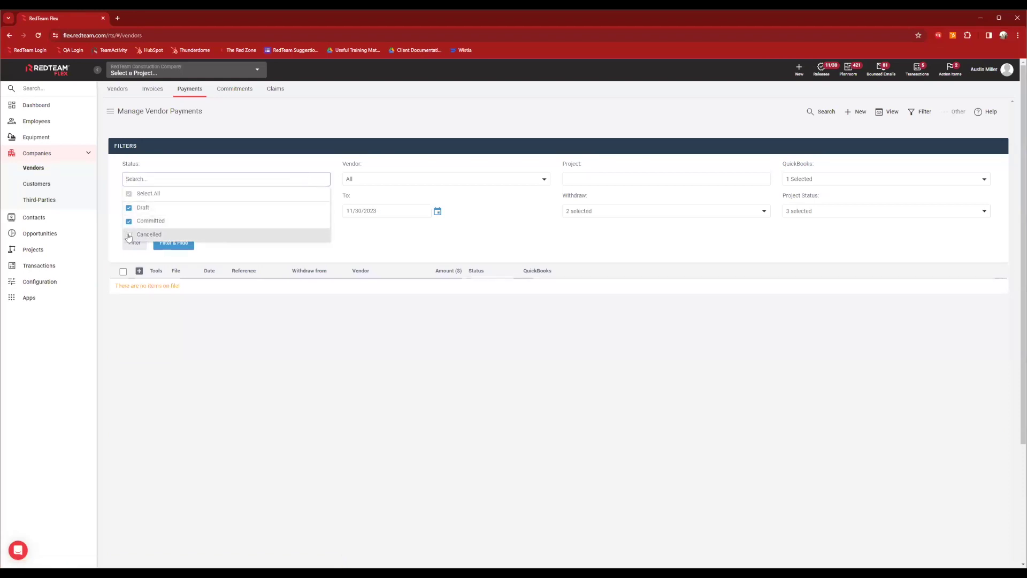
left_click(370, 247)
left_click(167, 248)
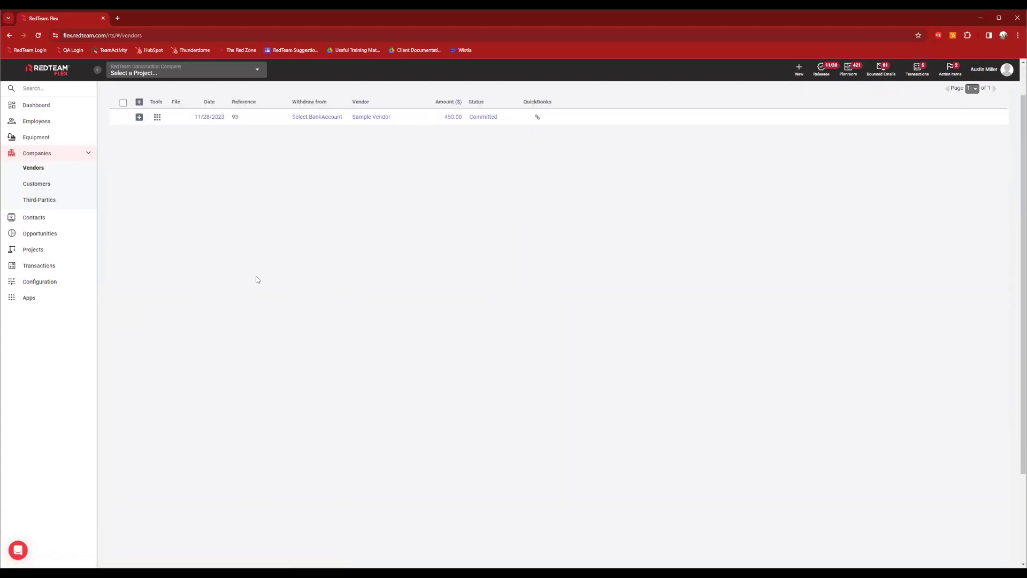
Step: View the Sample Vendor payment document and return to the vendor payments list
left_click(155, 160)
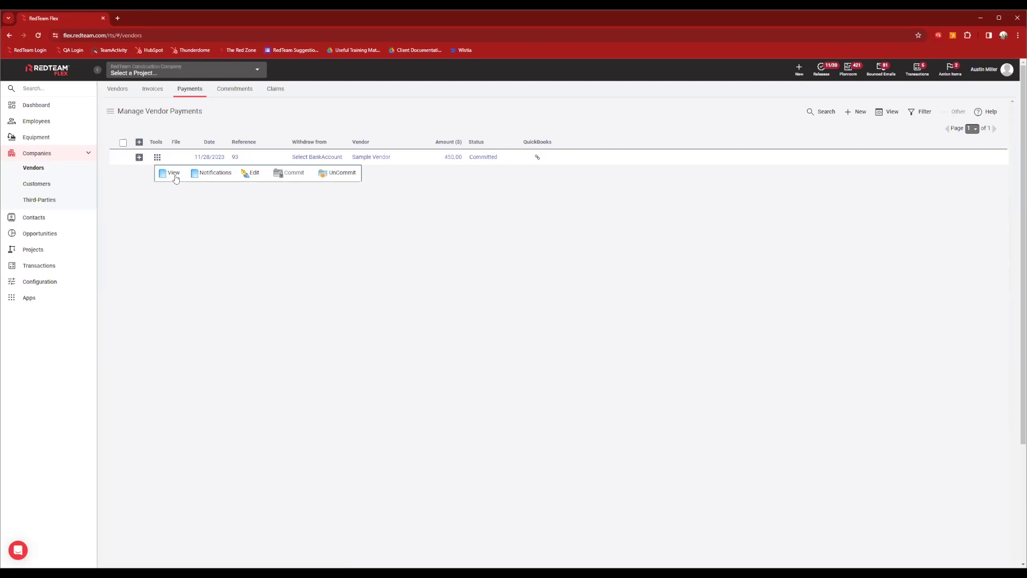
left_click(175, 176)
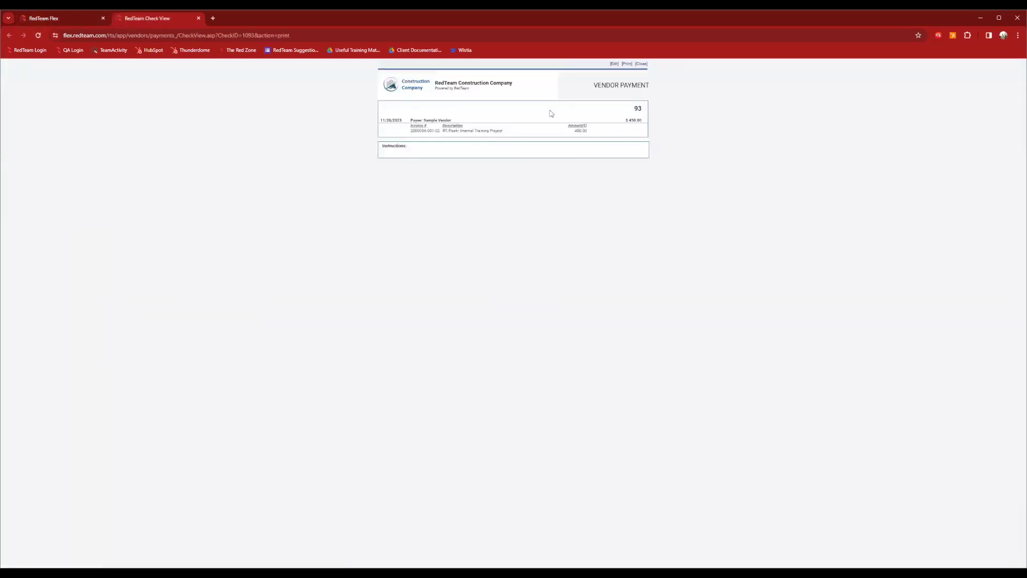
left_click(76, 19)
Step: Read the Sample Vendor payment's notification, covering approved invoices, required credentials and lien waiver status, and close it
left_click(159, 159)
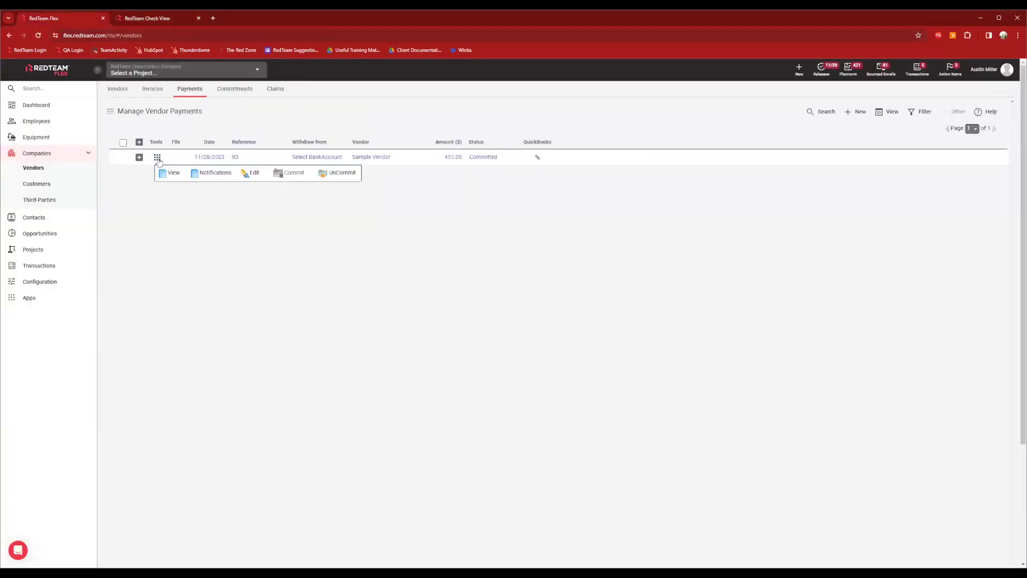
left_click(222, 173)
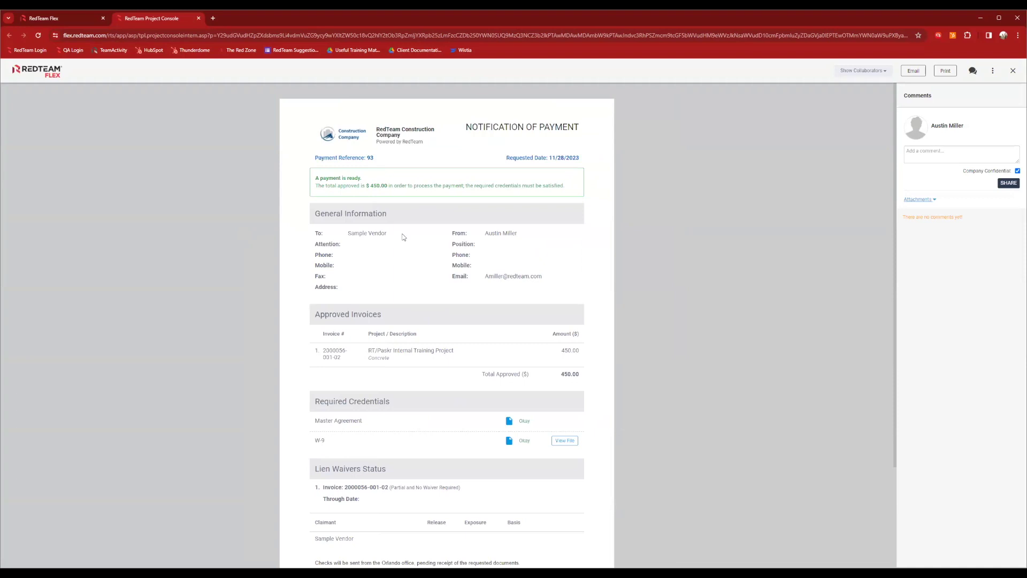
scroll(406, 238, "down", 2)
scroll(406, 239, "down", 2)
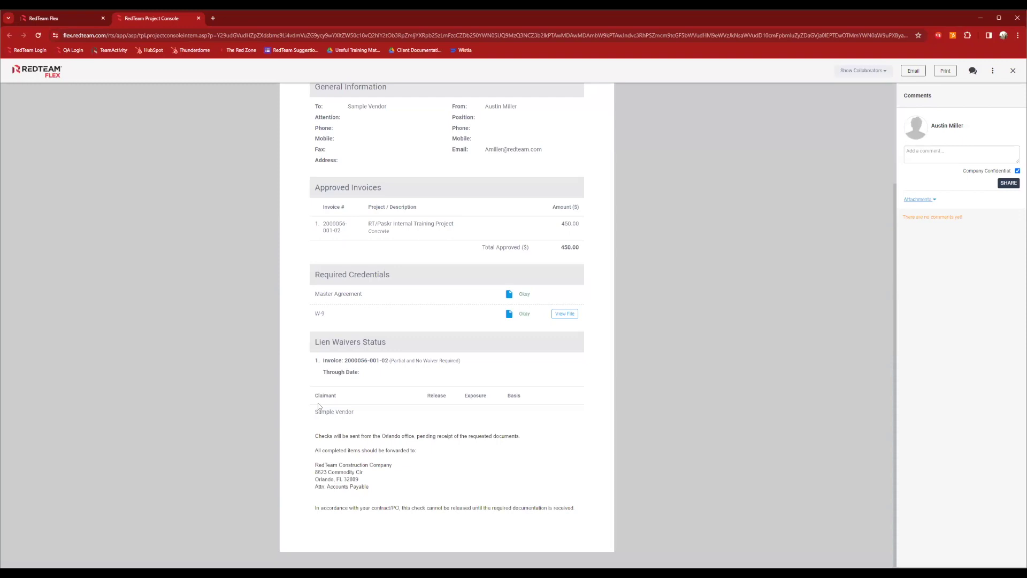
scroll(75, 287, "up", 3)
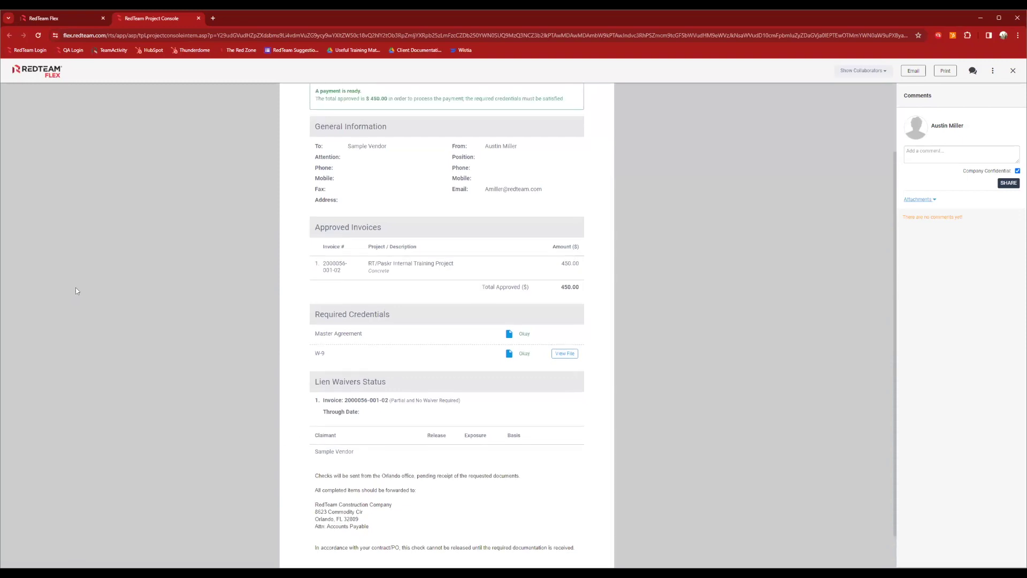
left_click(198, 18)
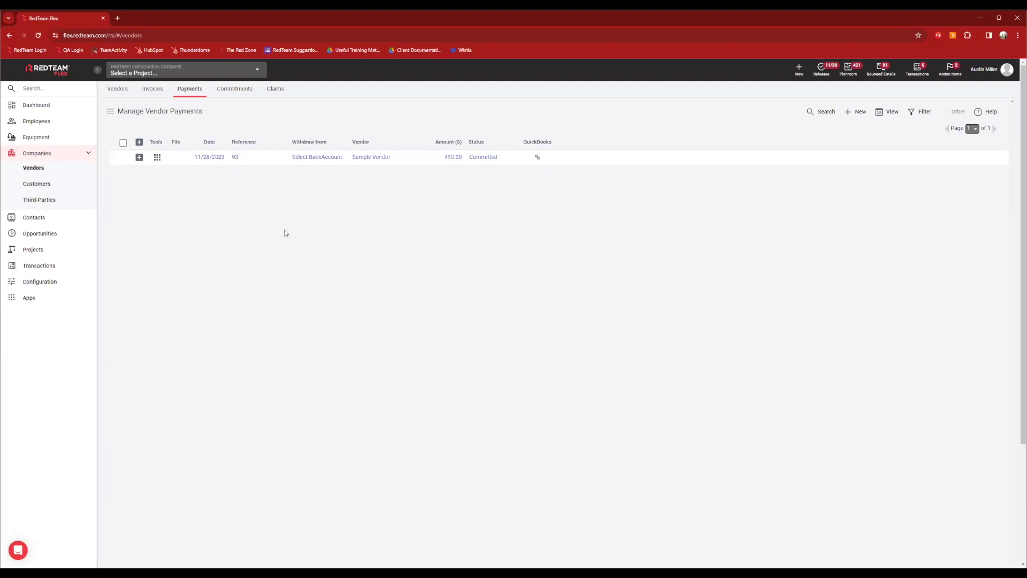
Step: Open the customer billing list of the AH ER Room project
left_click(256, 72)
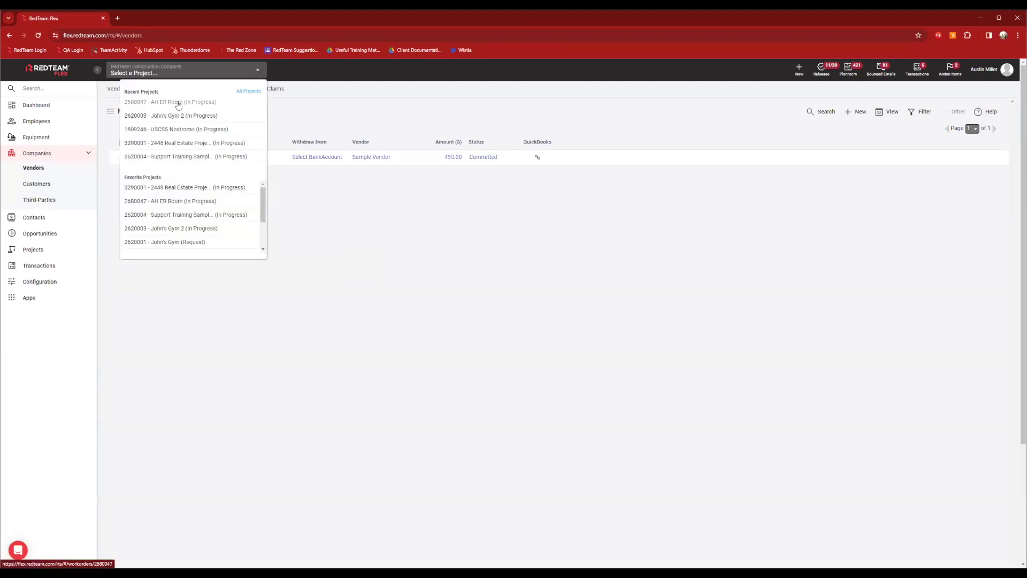
left_click(177, 103)
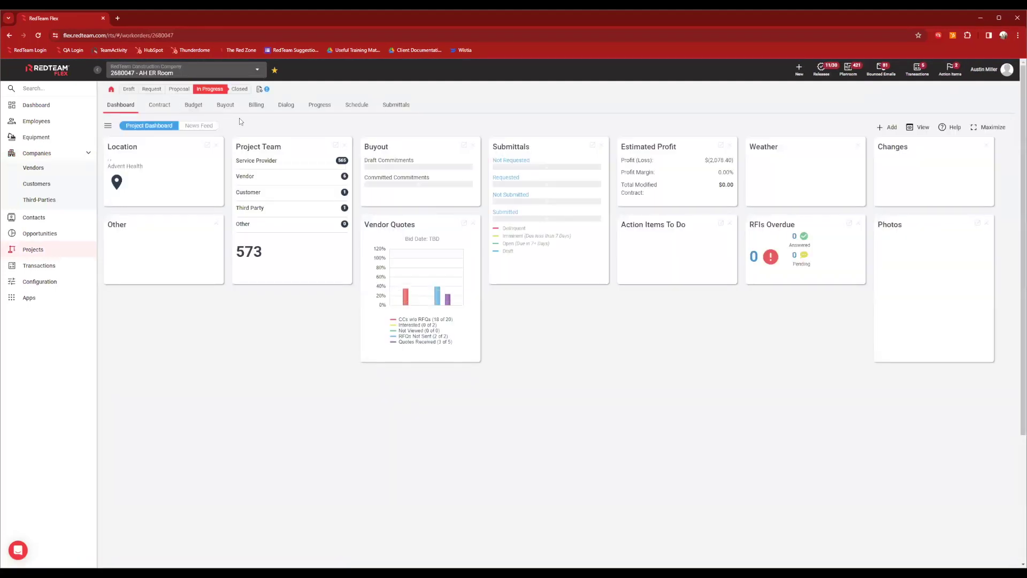
left_click(256, 104)
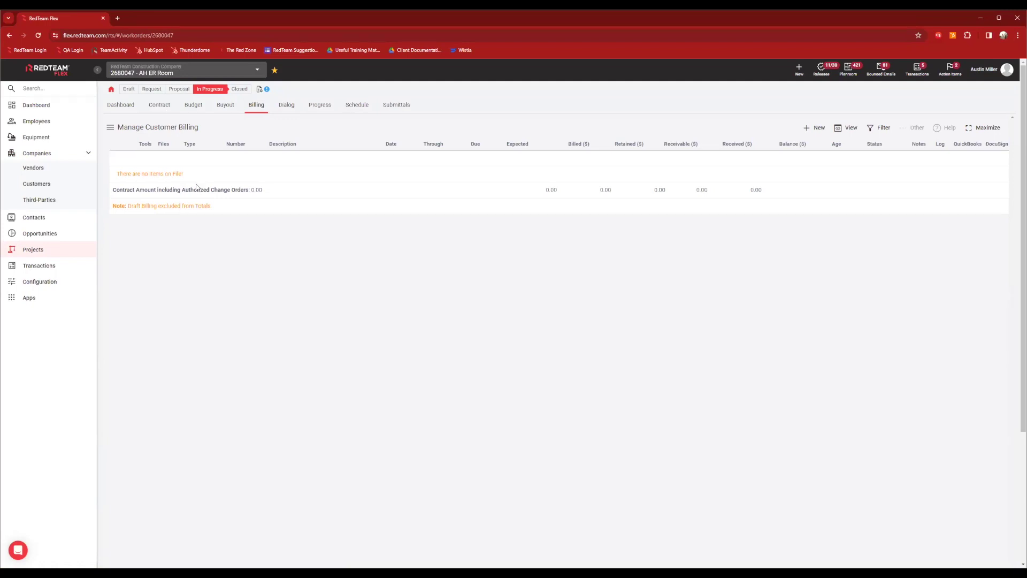
Step: Open the AH ER Room project's Schedule of Values
mouse_move(114, 88)
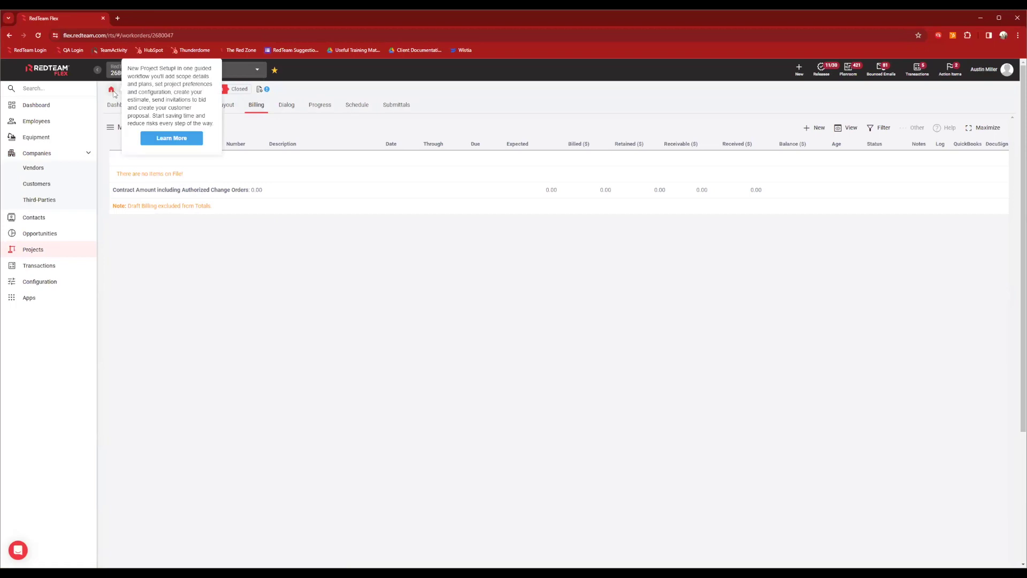
left_click(114, 88)
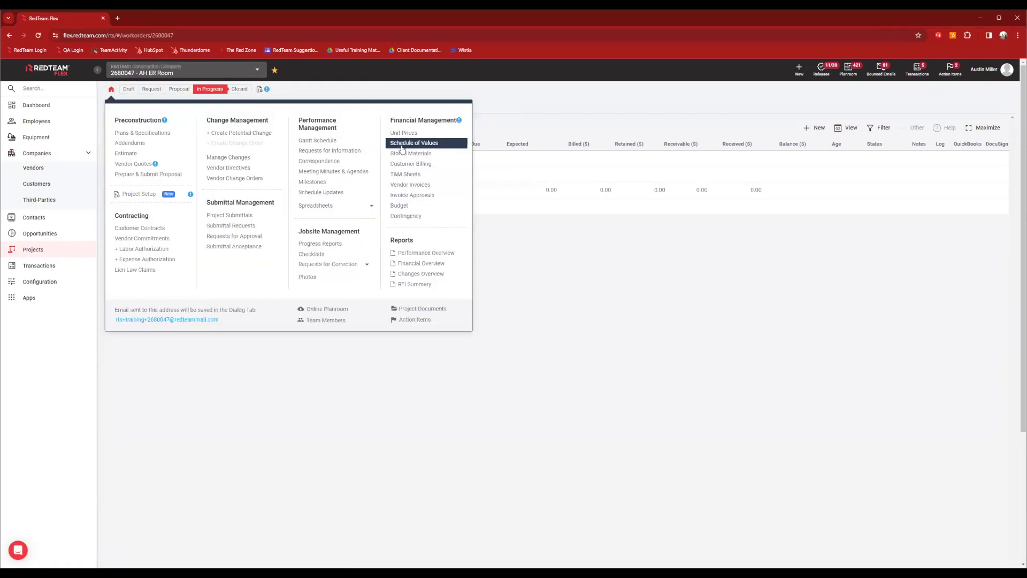
left_click(436, 148)
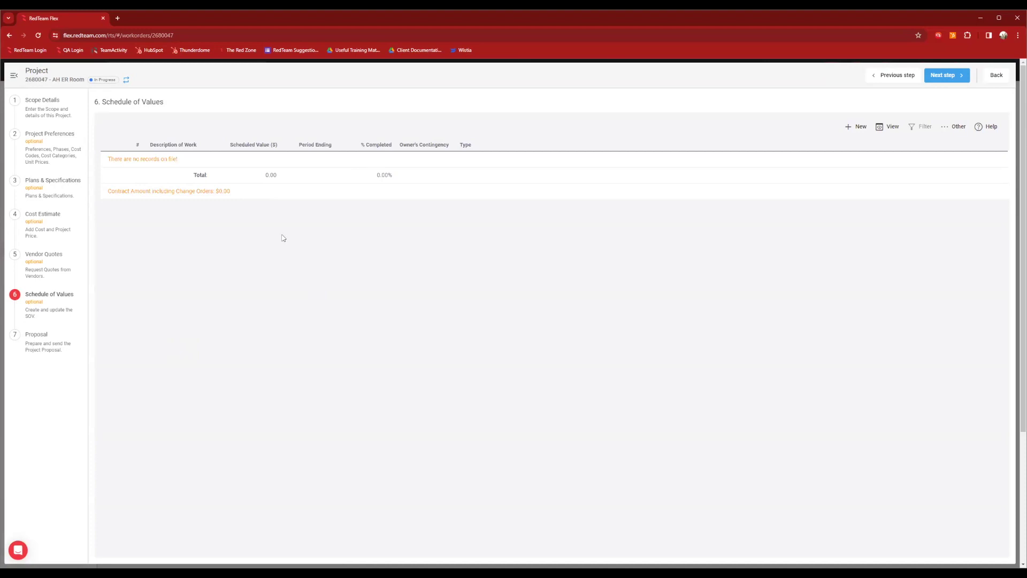
Step: Look at the Type options for a new Schedule of Values item and leave the form without saving
left_click(849, 132)
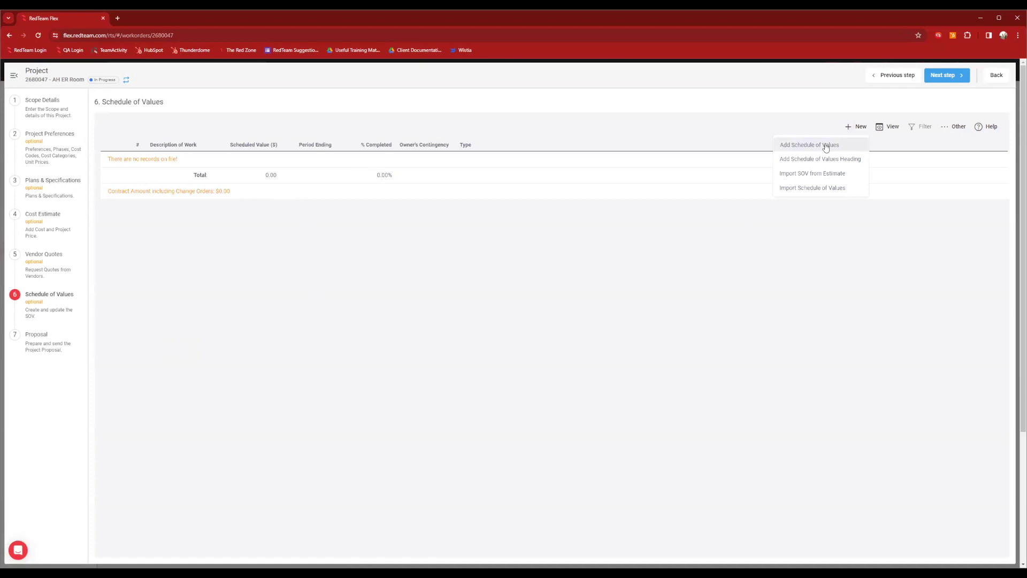
left_click(826, 147)
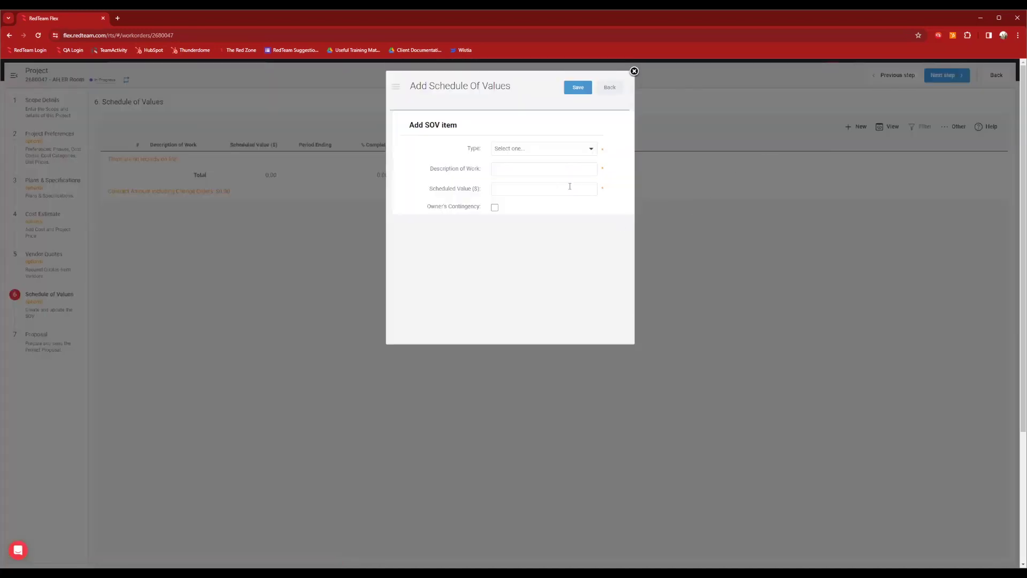
left_click(540, 152)
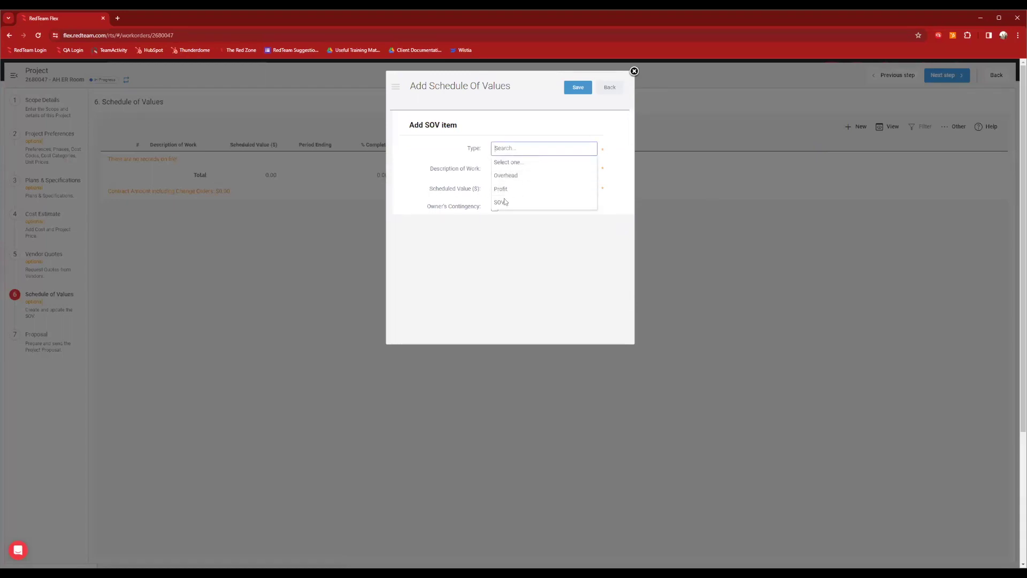
left_click(526, 268)
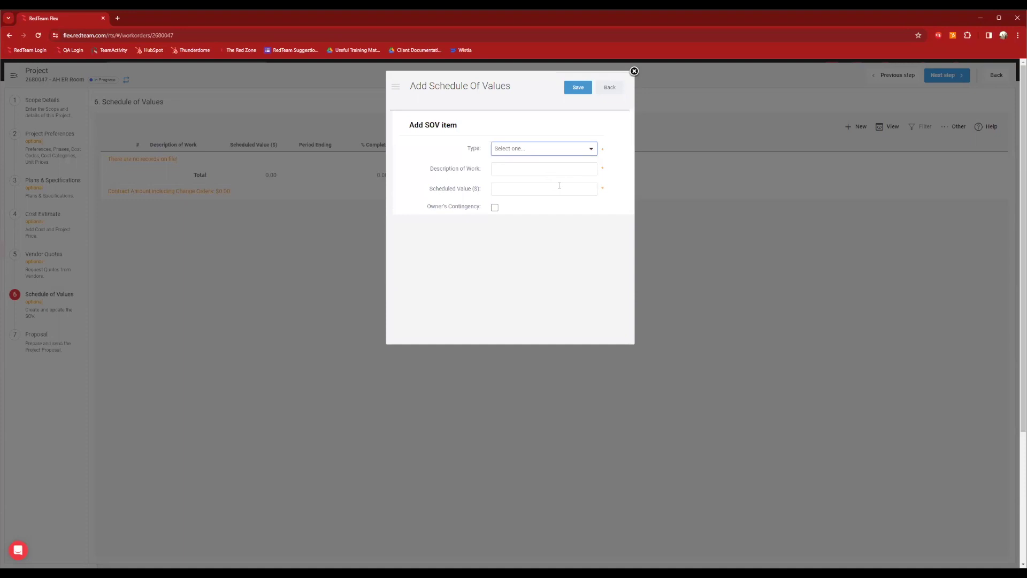
left_click(609, 87)
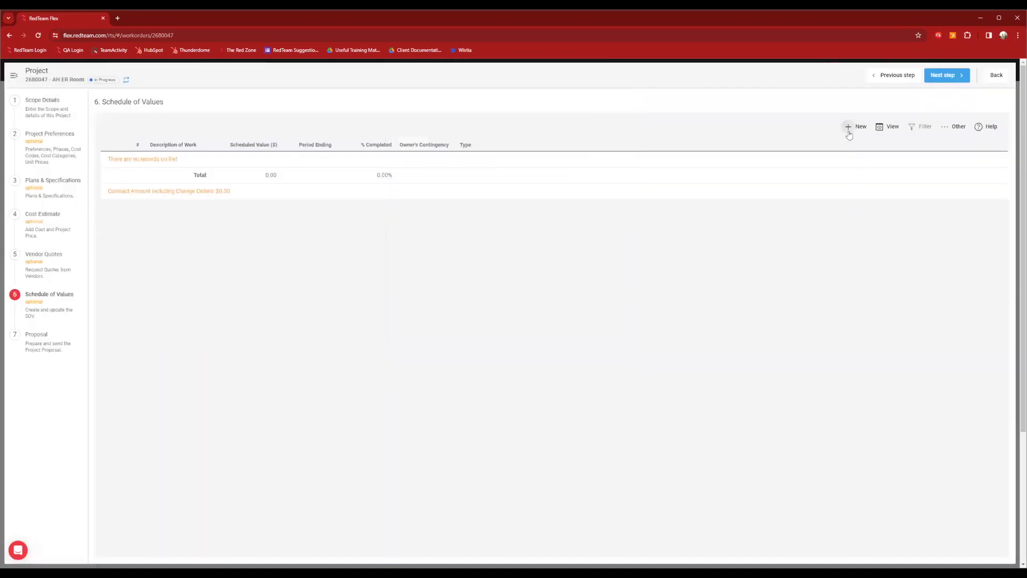
Step: Import the Schedule of Values from the estimate by Cost Code, allocating indirect costs and profit, and accept overwriting the current schedule
left_click(849, 134)
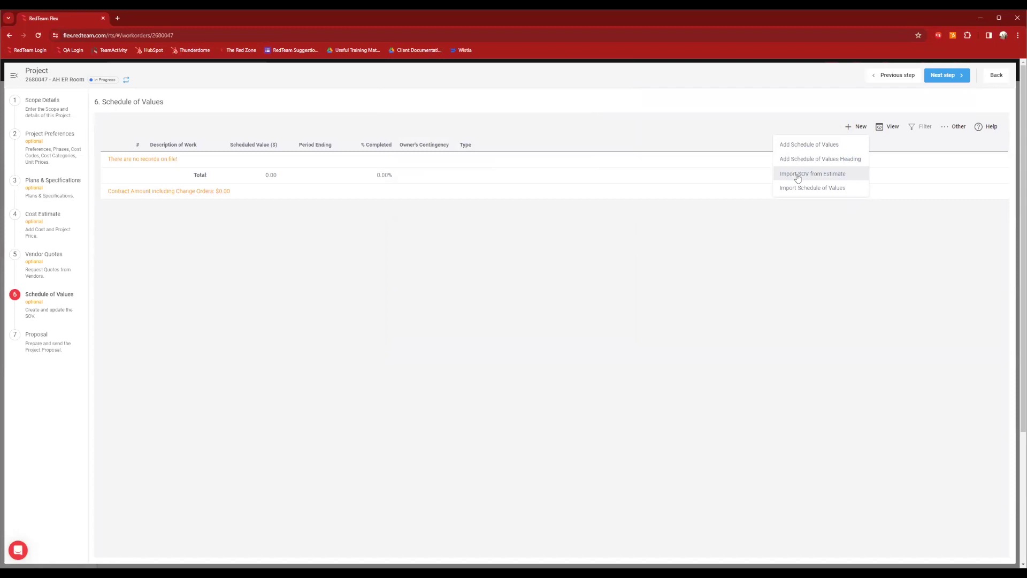
left_click(847, 178)
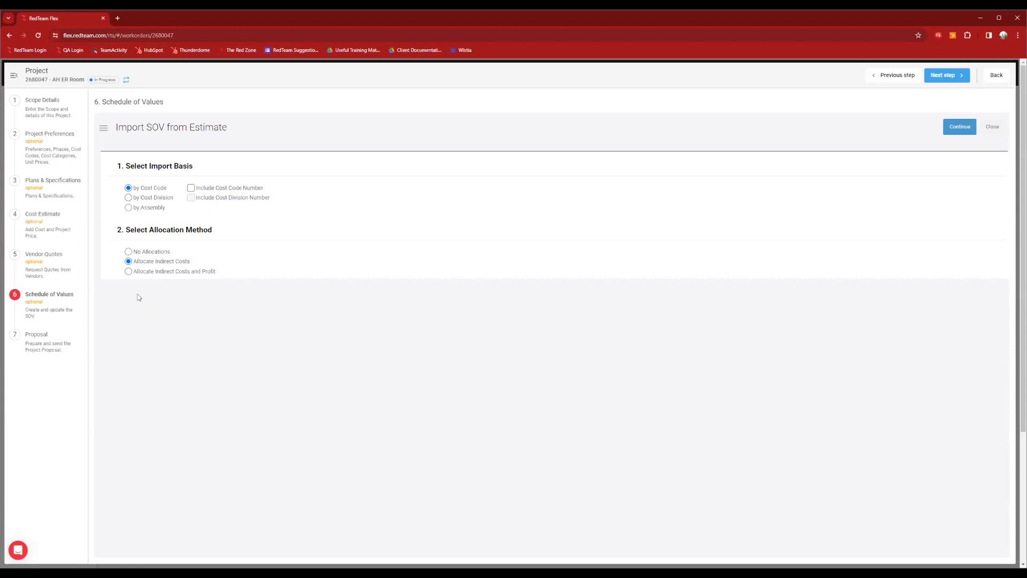
left_click(128, 271)
left_click(960, 129)
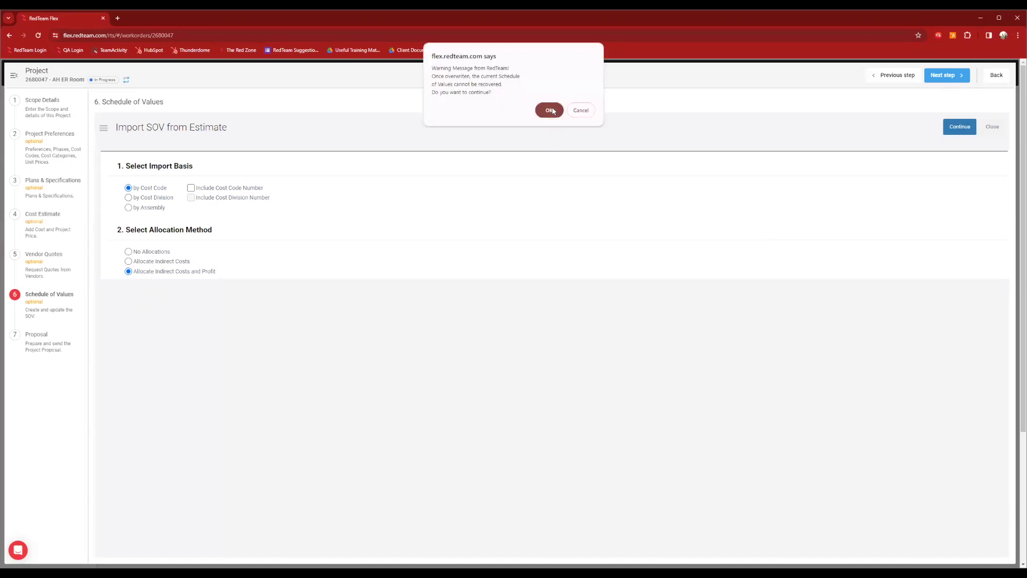
left_click(550, 111)
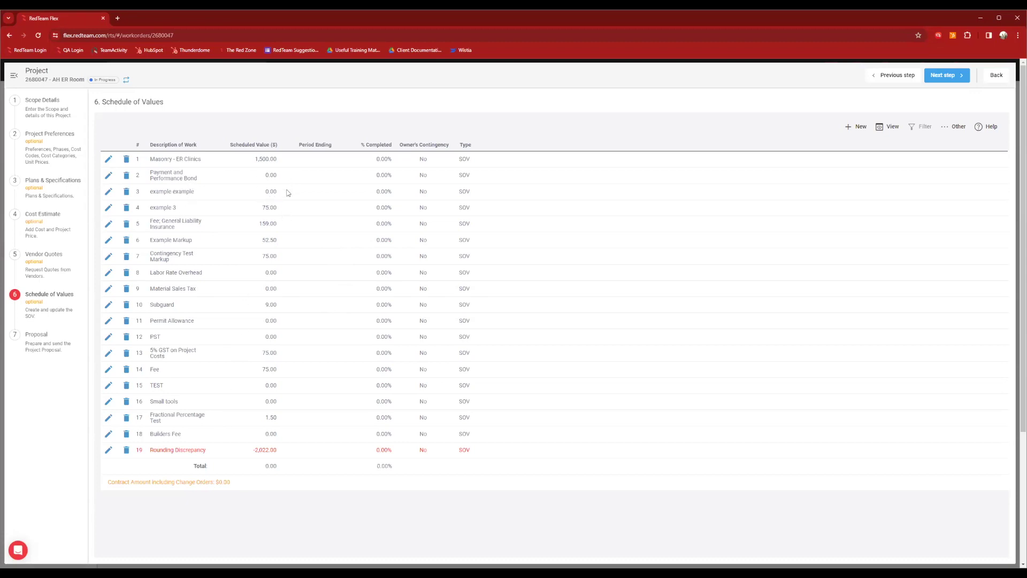
Step: Delete the Payment and Performance Bond and "example example" items from the Schedule of Values
left_click(127, 177)
left_click(550, 110)
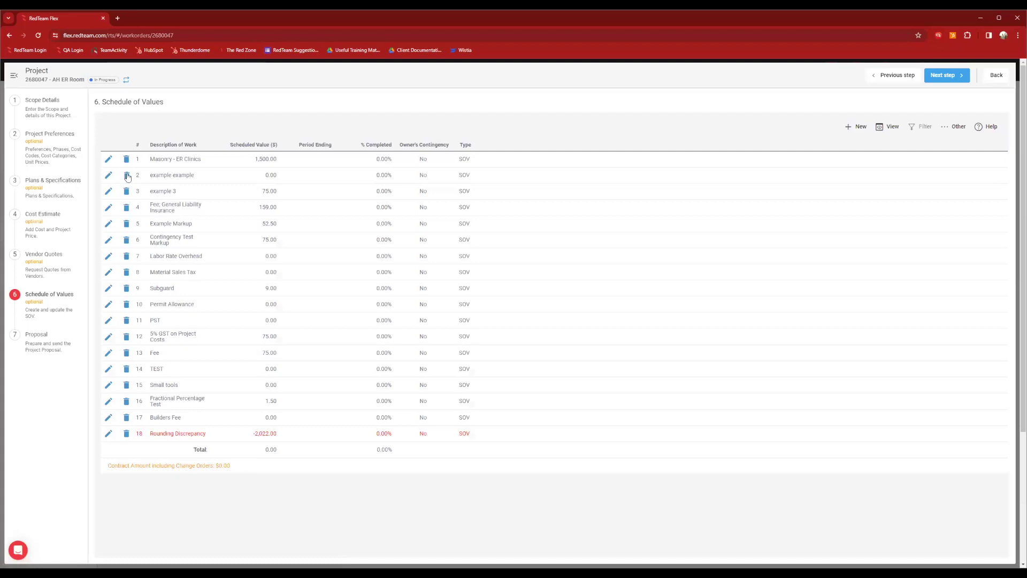
left_click(126, 176)
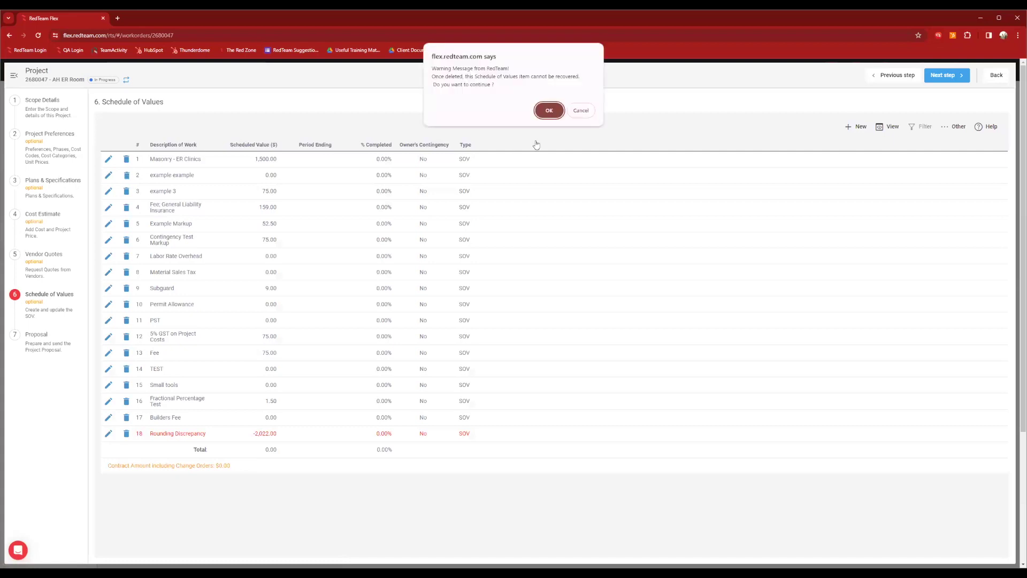
left_click(548, 110)
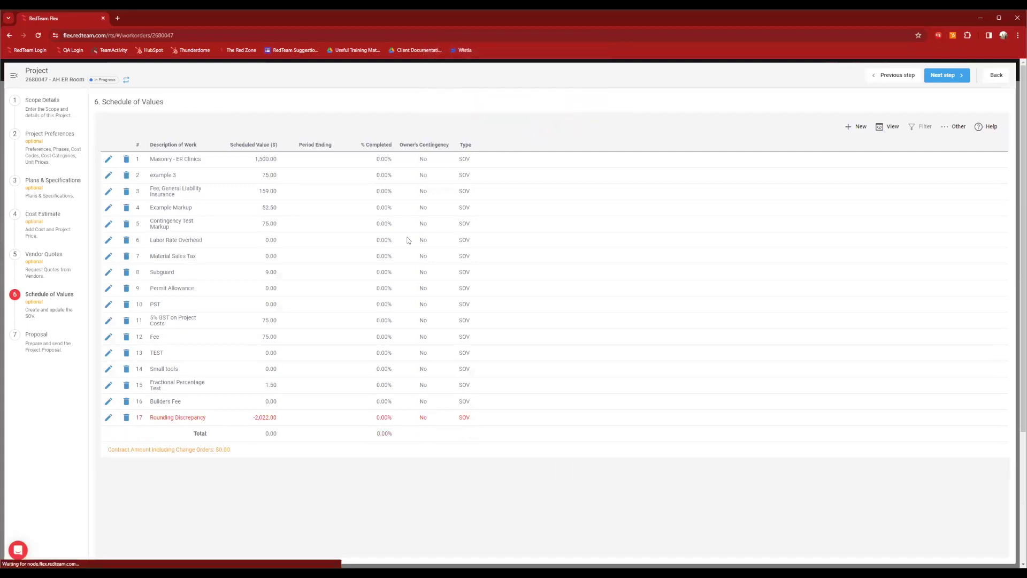
Step: View the editable fields of the Masonry - ER Clinics item without changing them, and delete the Rounding Discrepancy item
left_click(108, 159)
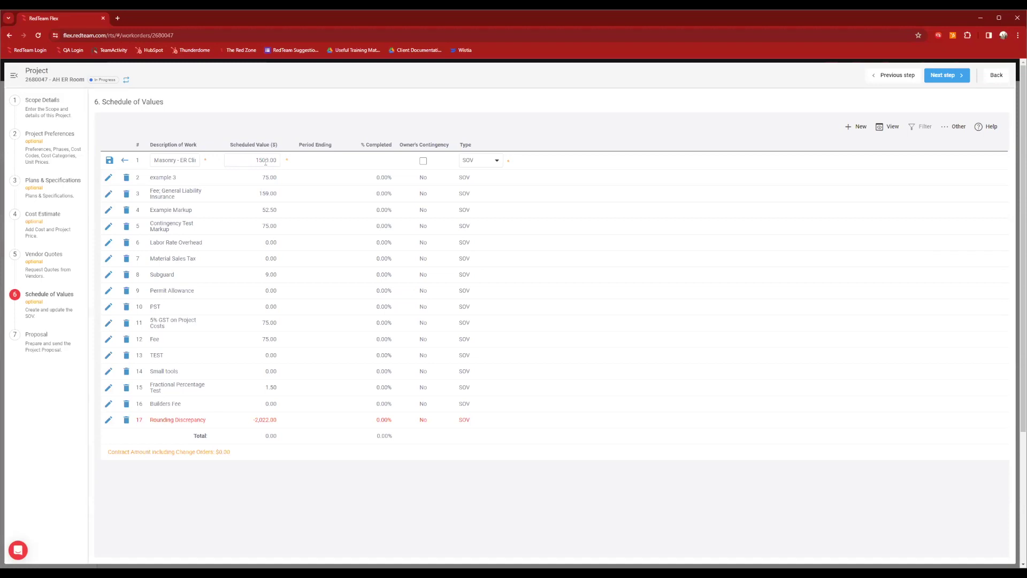
left_click(125, 163)
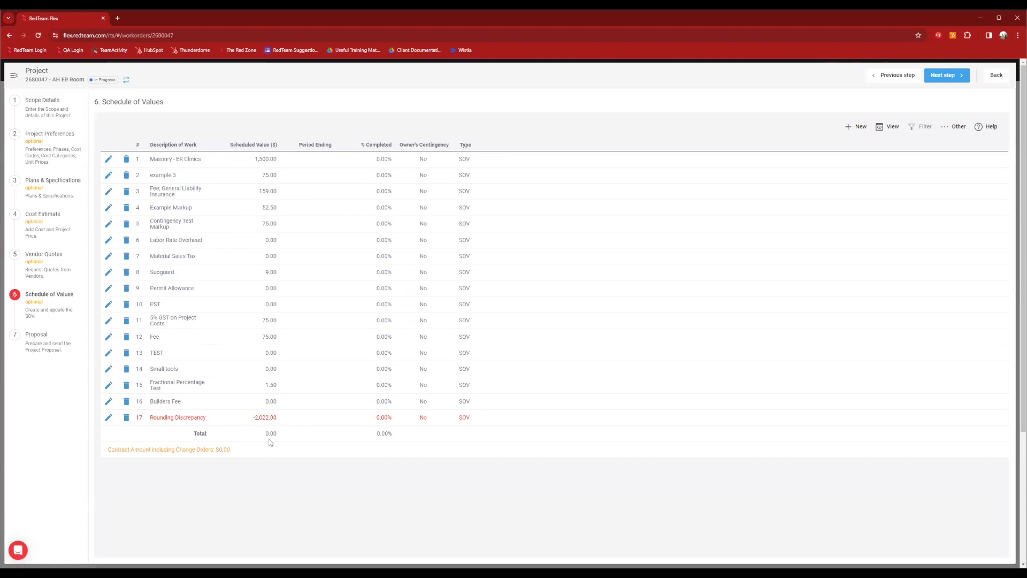
left_click(126, 420)
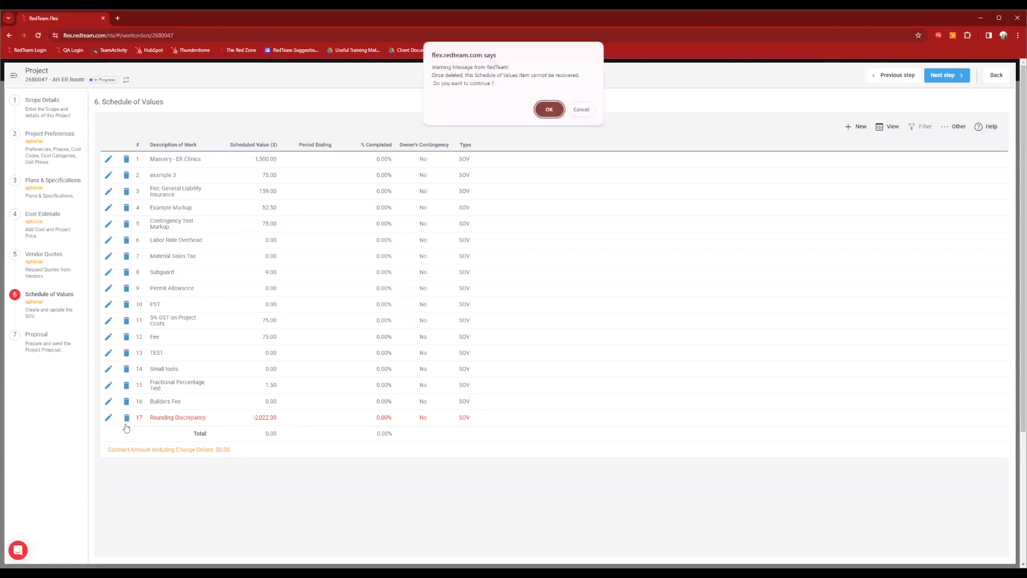
left_click(549, 111)
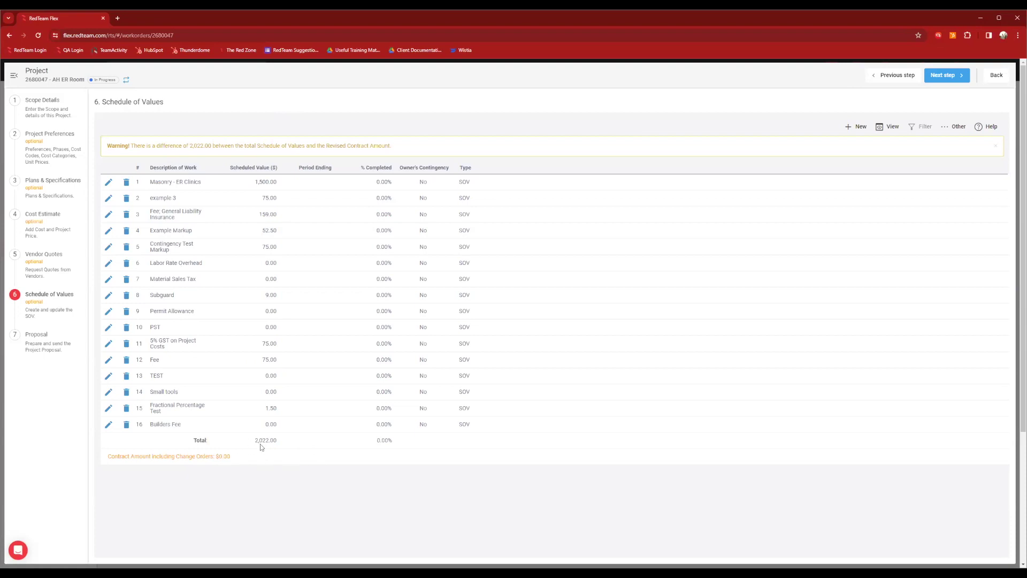
left_click_drag(254, 439, 298, 442)
left_click(300, 487)
Step: Delete the Labor Rate Overhead and Material Sales Tax items from the Schedule of Values
left_click(126, 263)
left_click(549, 110)
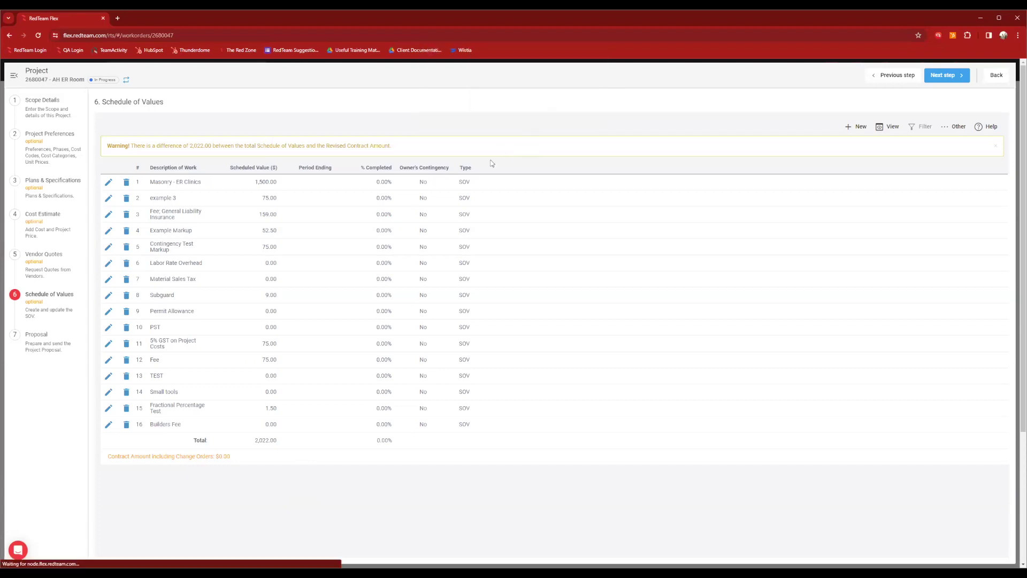
left_click(126, 263)
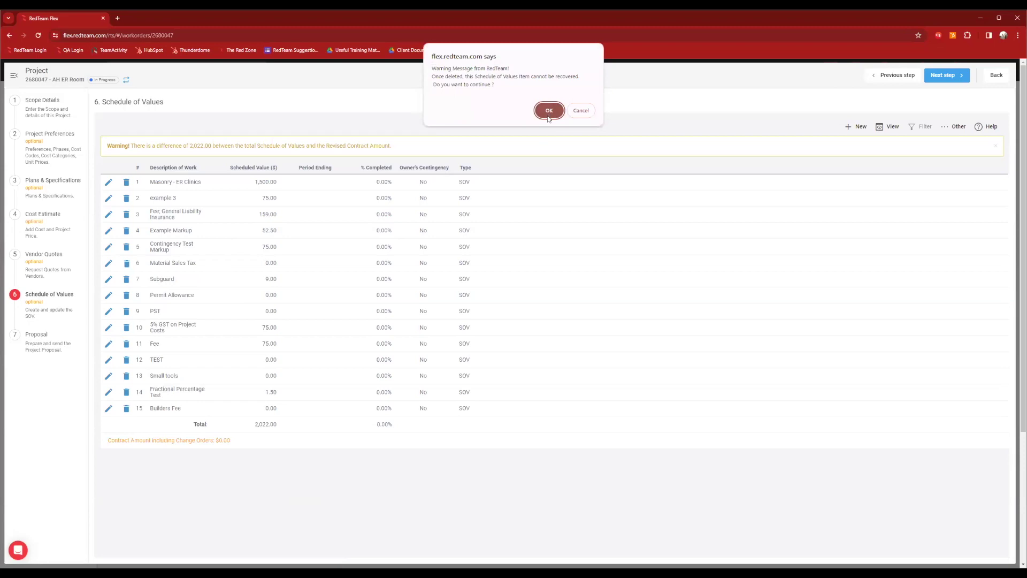
left_click(548, 117)
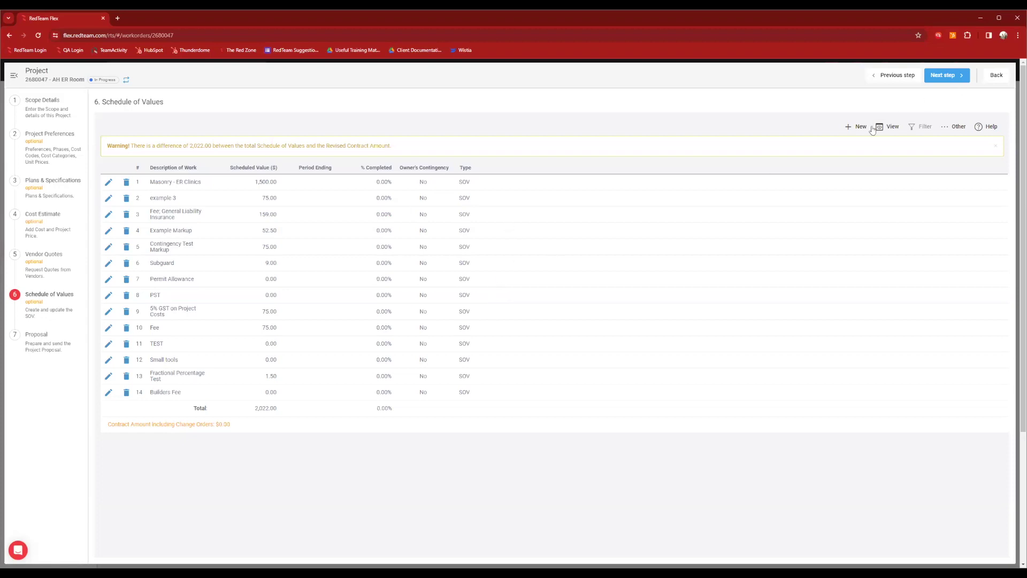
Step: View the Import Schedule of Values page with its template download and paste area, and close it without importing
left_click(848, 129)
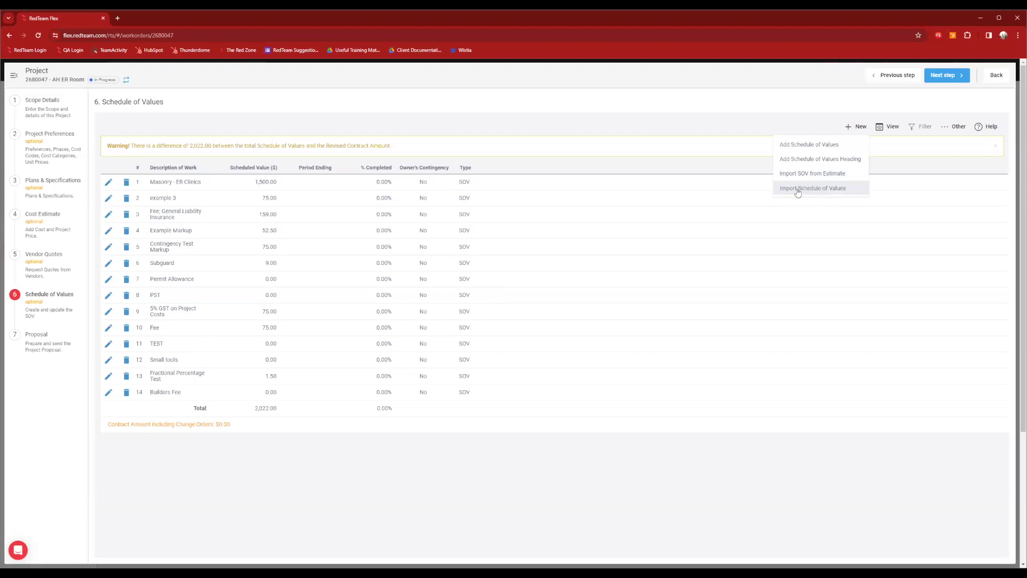
left_click(826, 190)
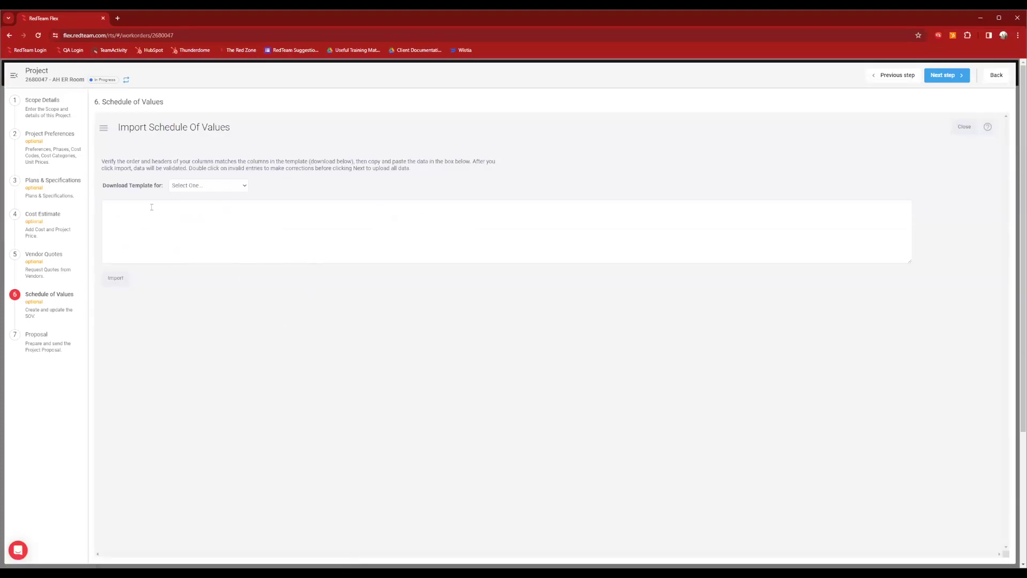
left_click(966, 132)
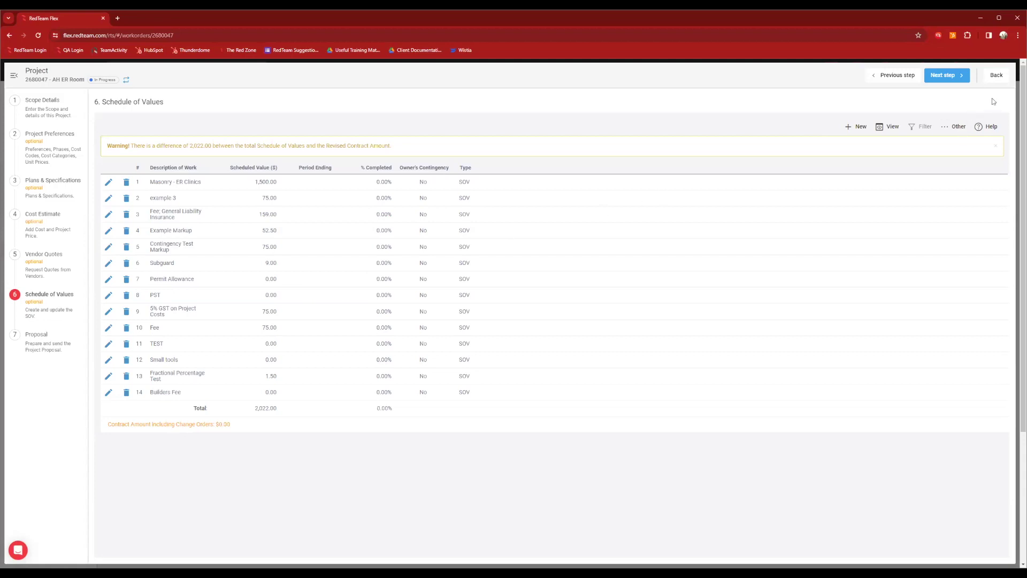
Step: Return to the AH ER Room project's customer billing list and start a new progress billing
left_click(996, 80)
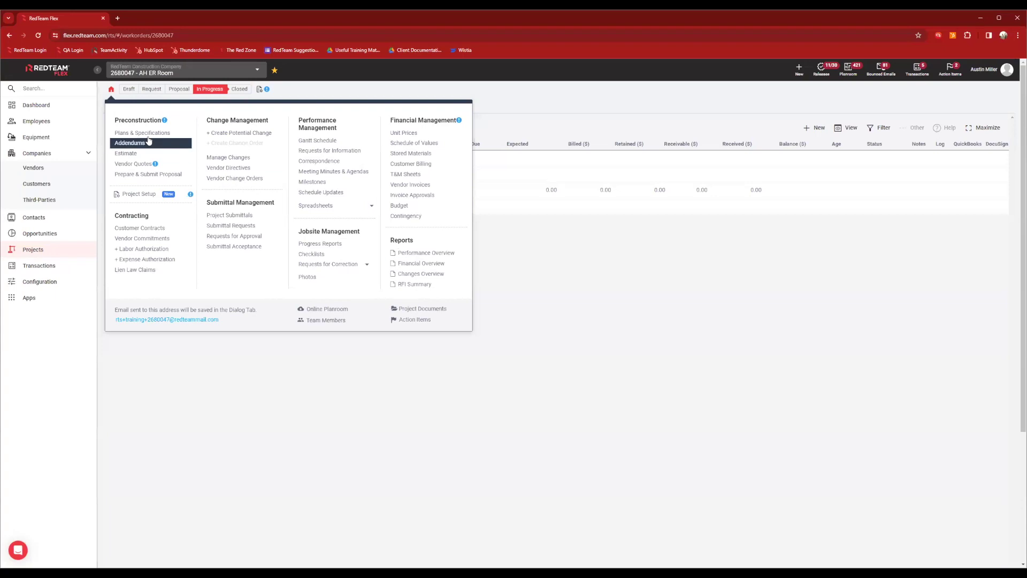
mouse_move(113, 91)
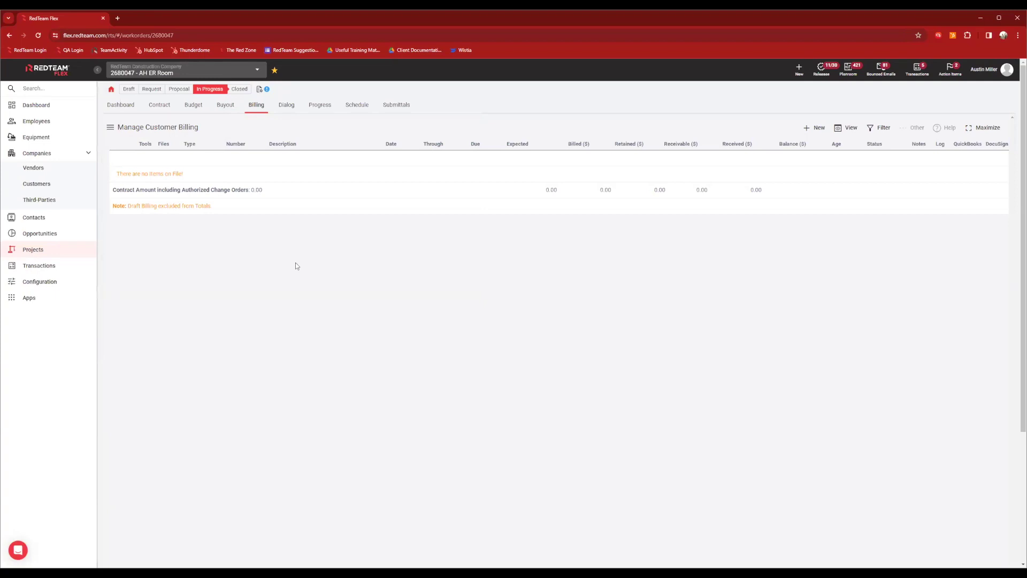
left_click(807, 130)
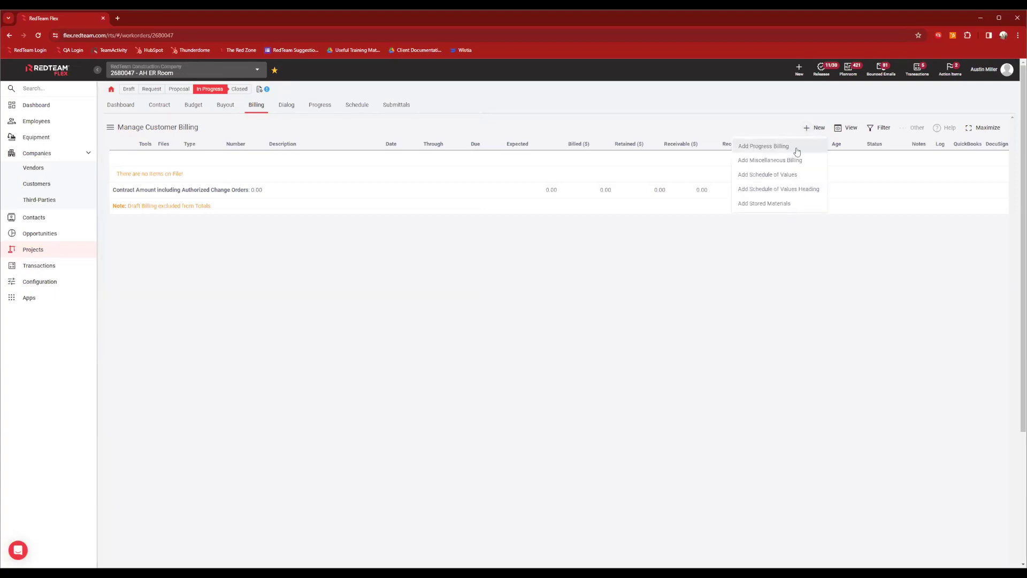
left_click(794, 148)
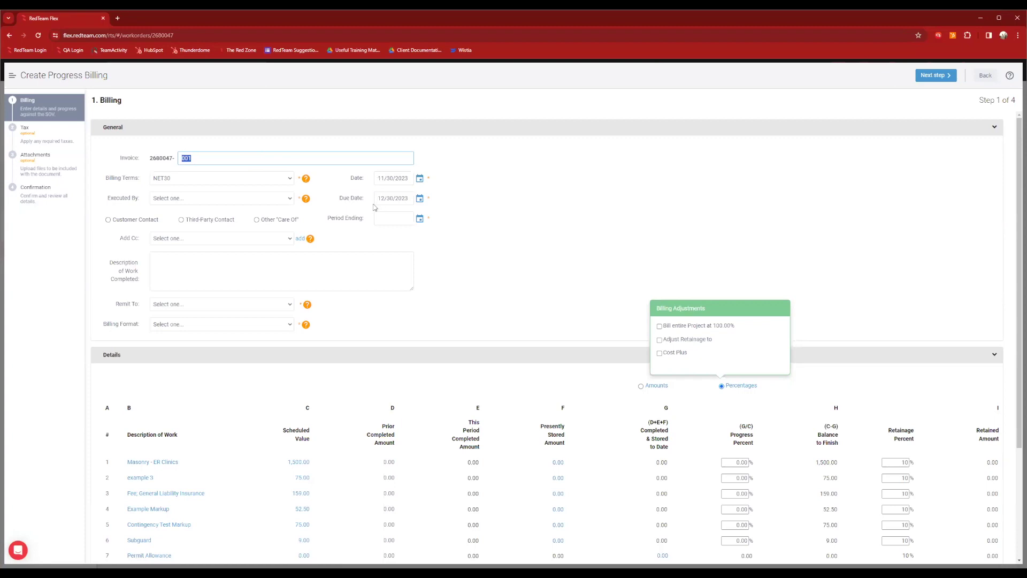
Step: Select the employee who executes the progress billing and set a Customer Contact as its recipient
left_click(290, 201)
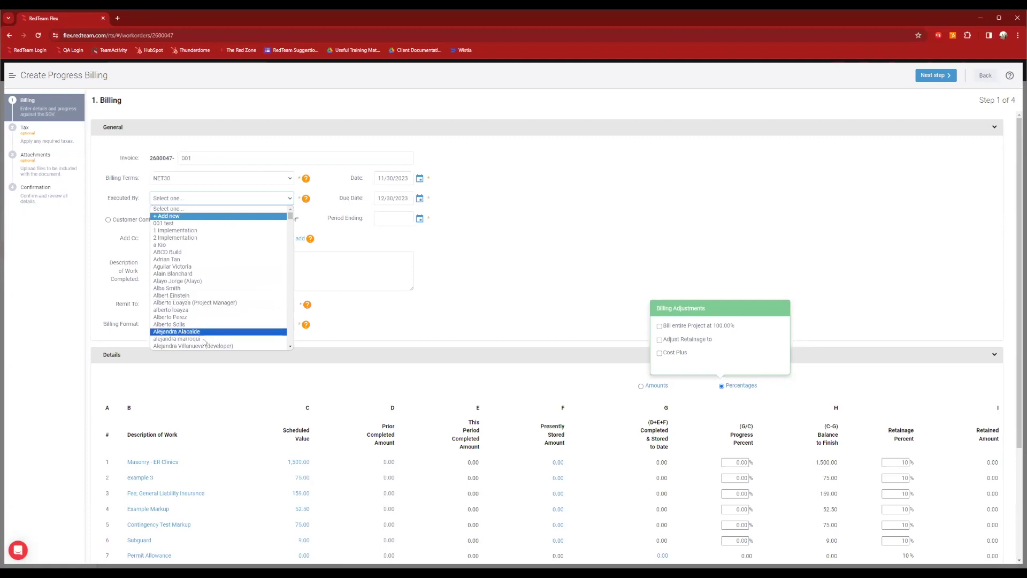
scroll(238, 222, "down", 3)
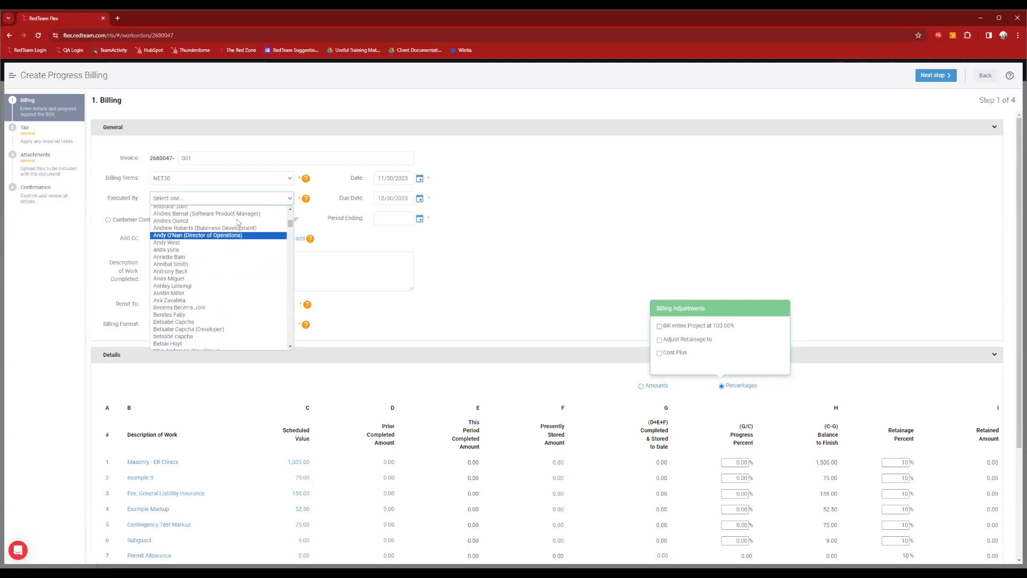
left_click(169, 294)
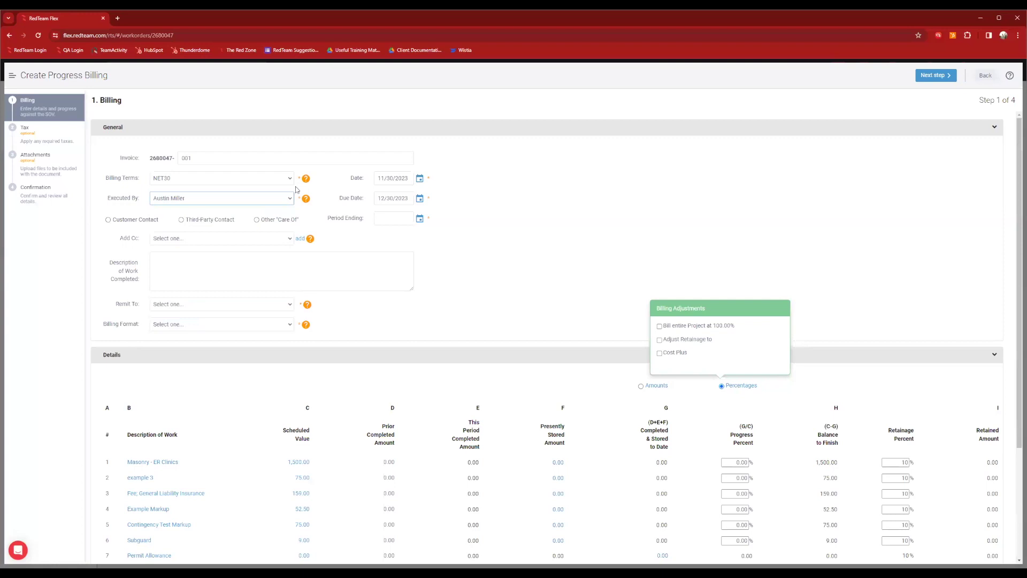
left_click(504, 226)
left_click(108, 220)
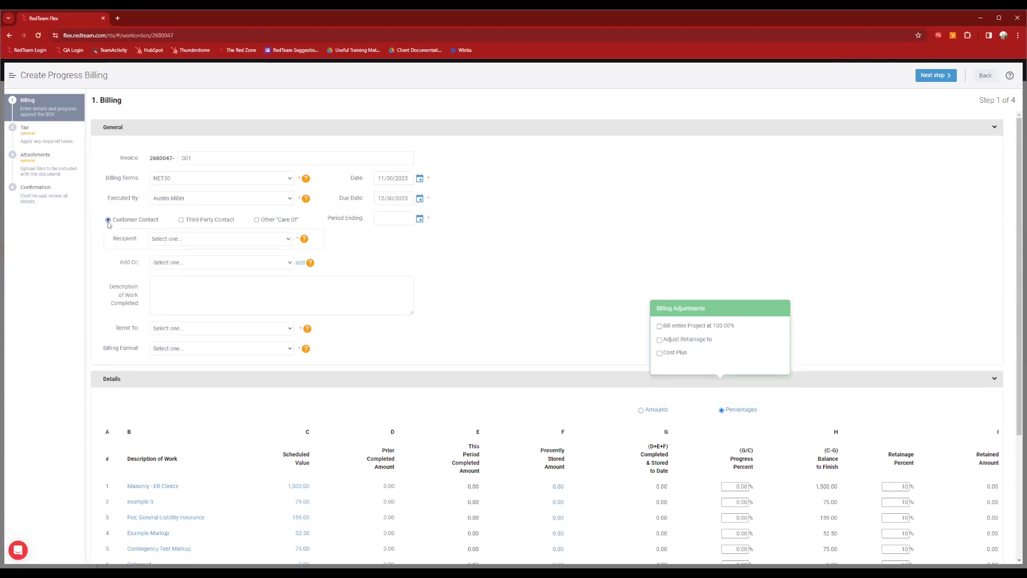
left_click(199, 241)
left_click(190, 265)
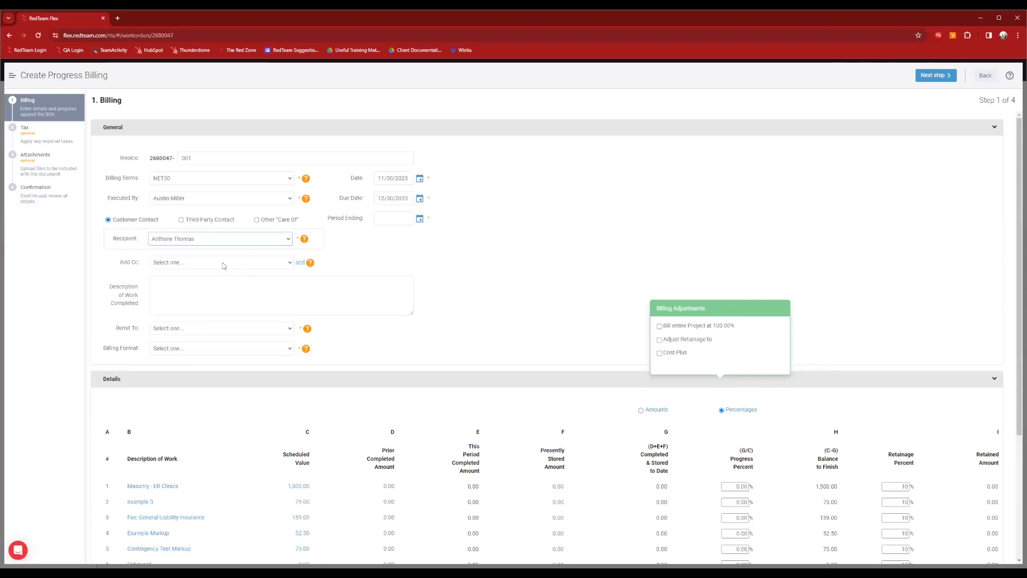
Step: Look at the Third-Party Contact and Other "Care Of" recipient options, and switch back to Customer Contact
left_click(181, 220)
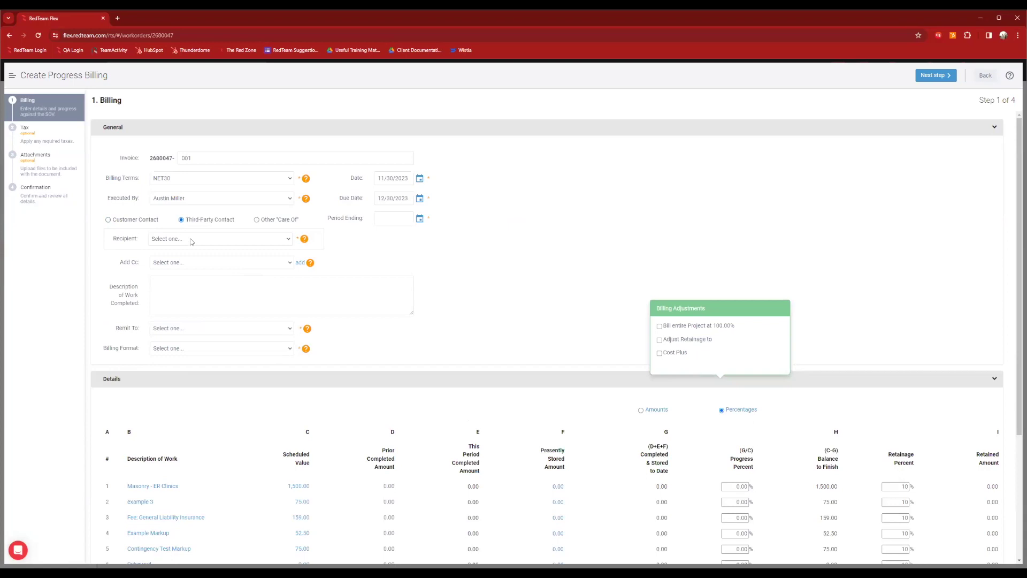
left_click(256, 220)
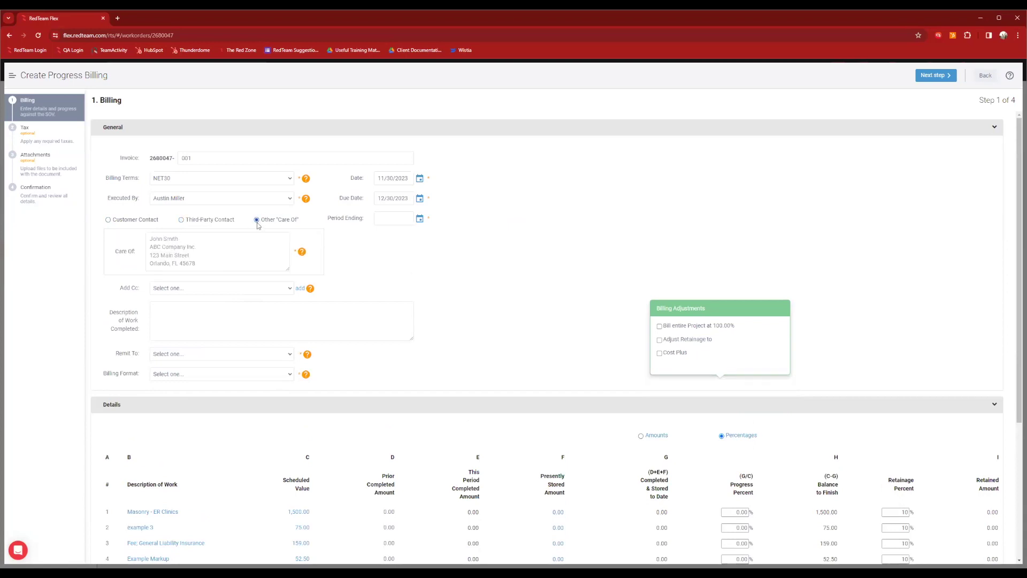
left_click(213, 239)
left_click(108, 220)
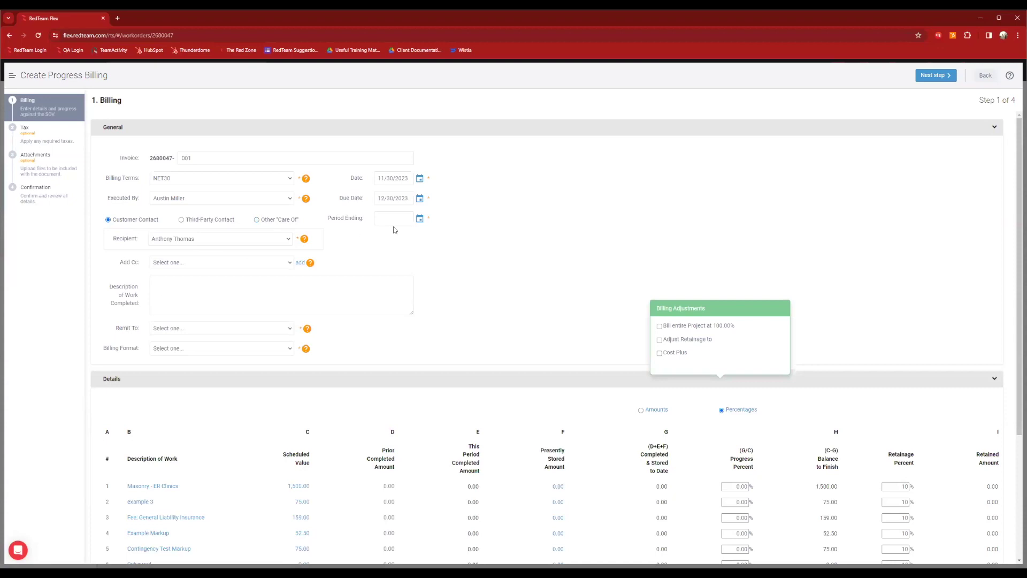
Step: Set the billing's period ending date to 11/30/2023 and choose RedTeam Construction Company as the remit-to party
left_click(420, 219)
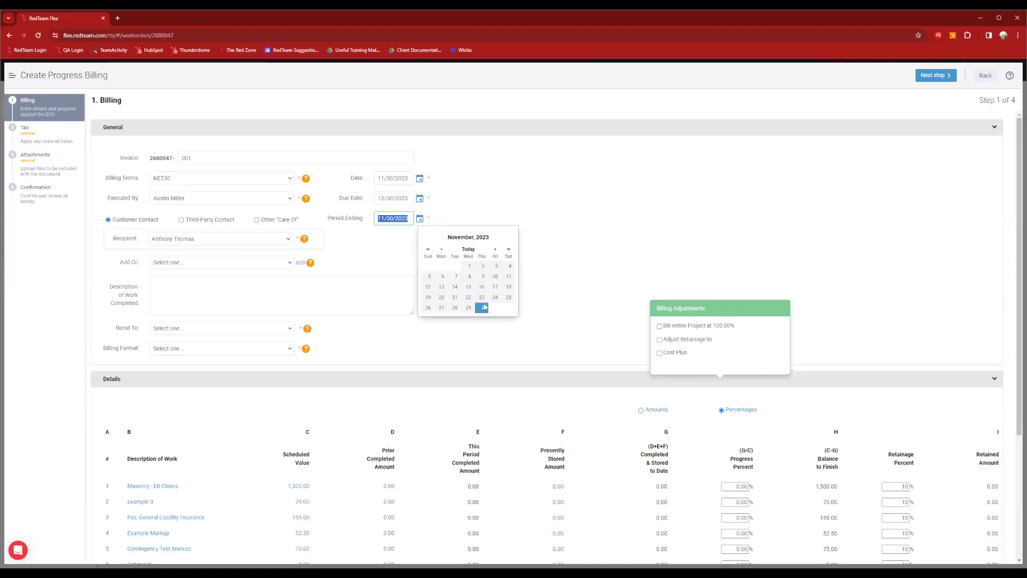
left_click(483, 307)
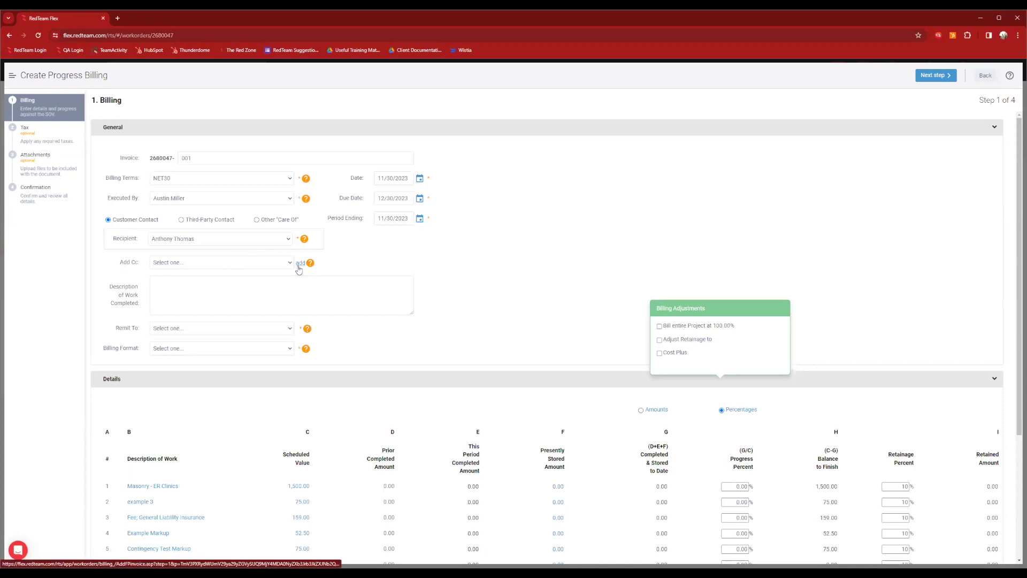
left_click(203, 289)
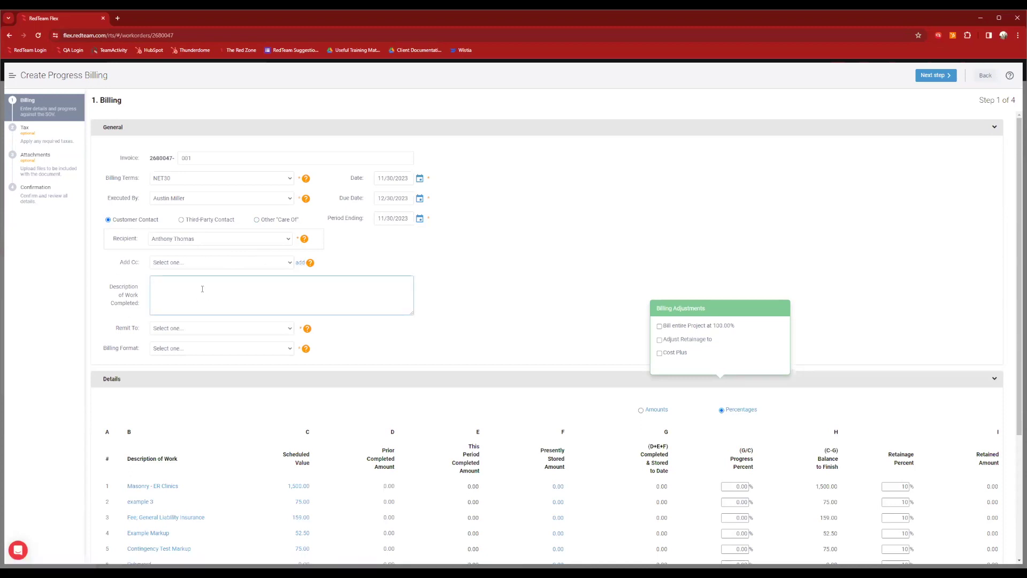
left_click(284, 330)
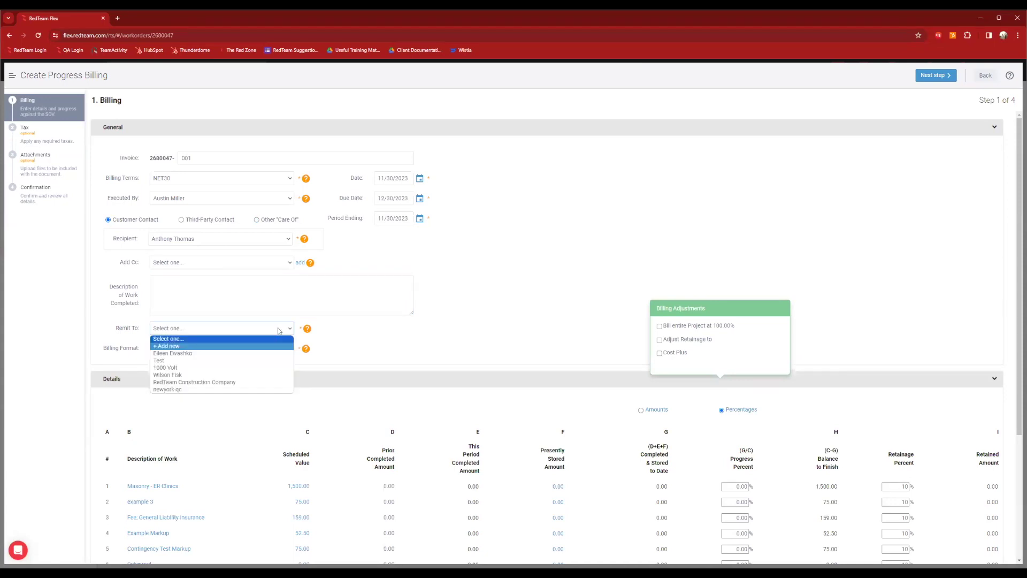
left_click(193, 384)
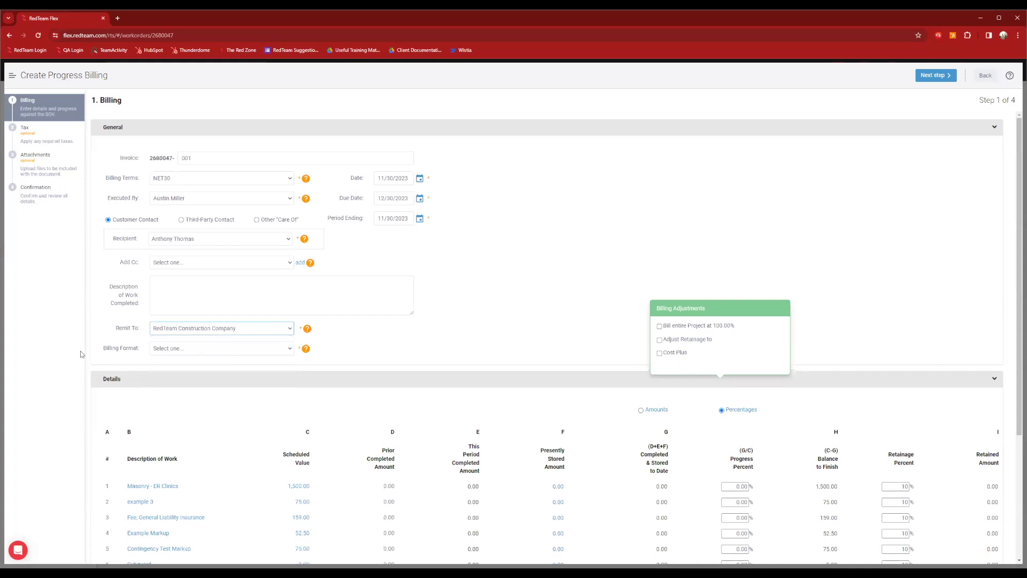
Step: Set the billing format to Progress Billing (AIA-Style G702/703 1992)
left_click(269, 352)
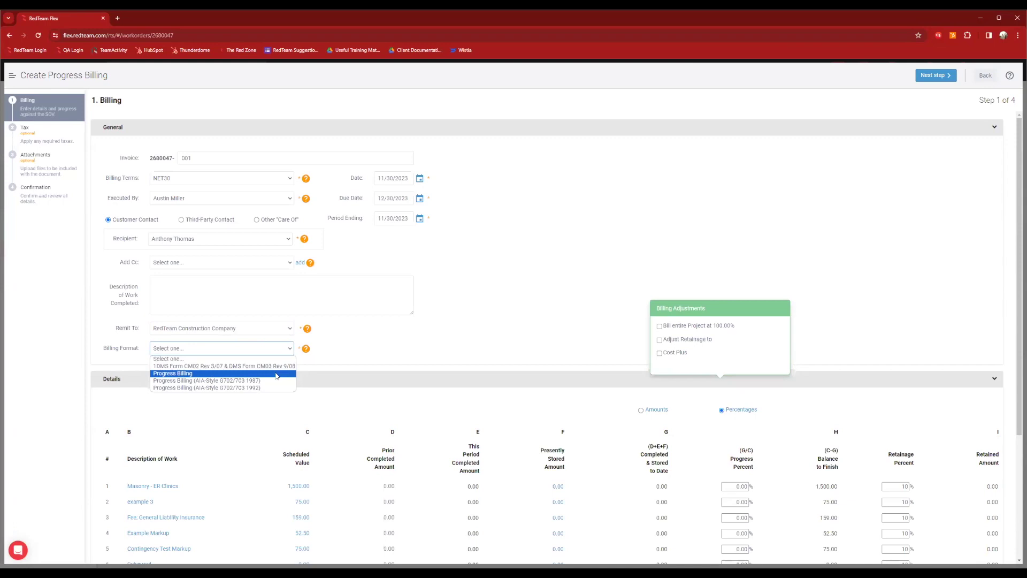
key("Down")
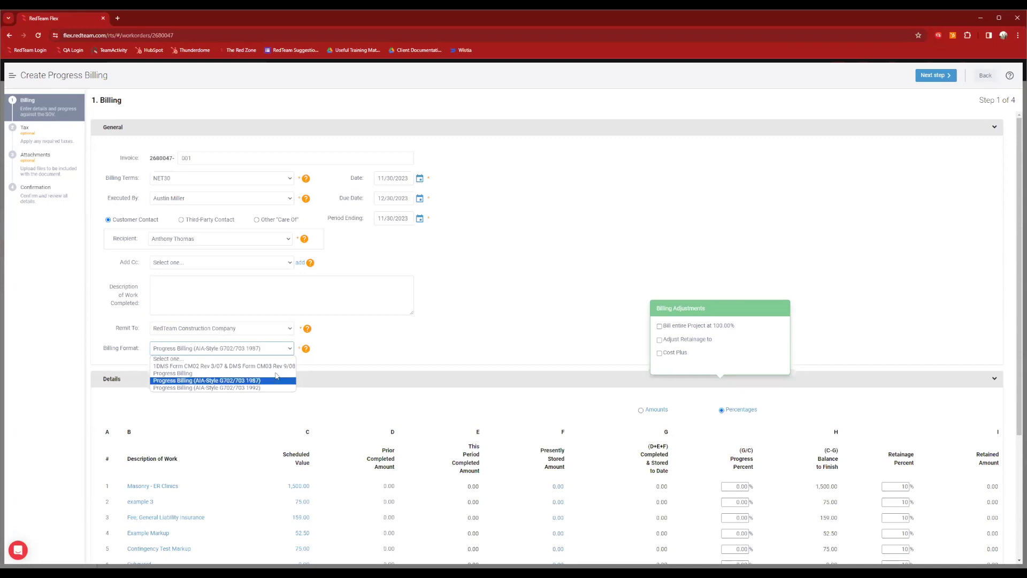
key("Down")
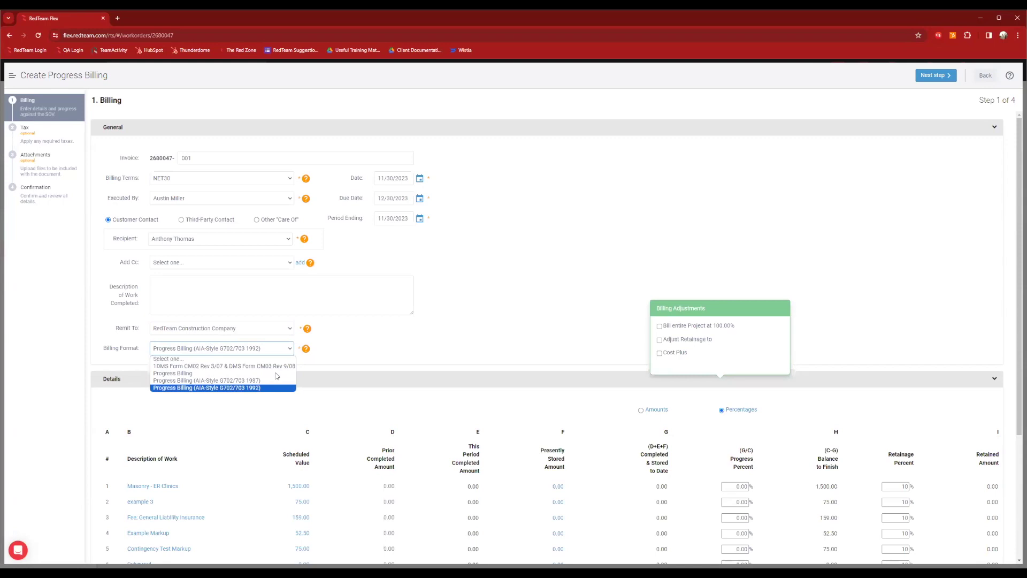
key("Return")
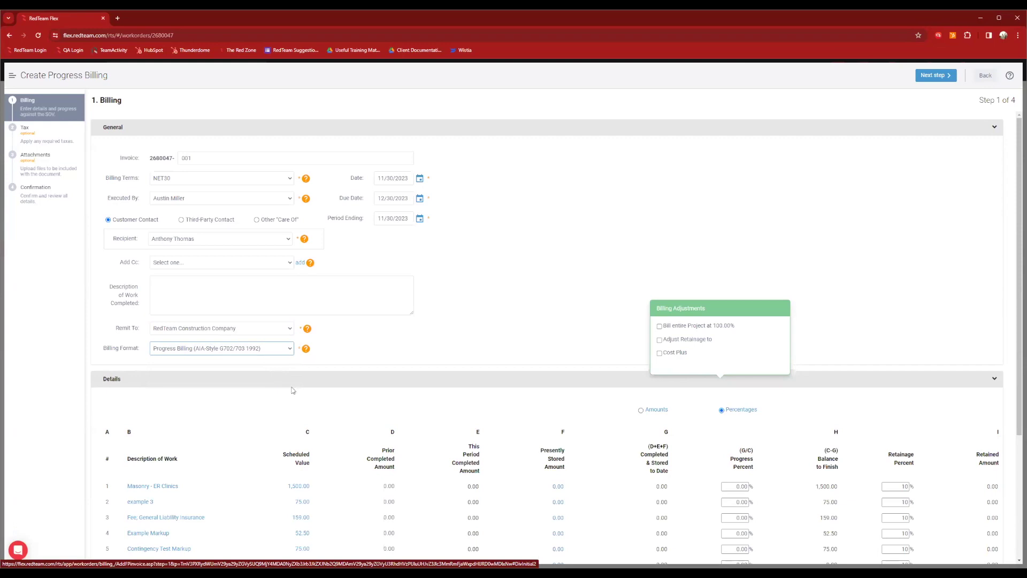
Step: Try the Adjust Retainage billing adjustment, check the retainage percent fields of individual lines, and turn the adjustment off again
scroll(447, 364, "down", 3)
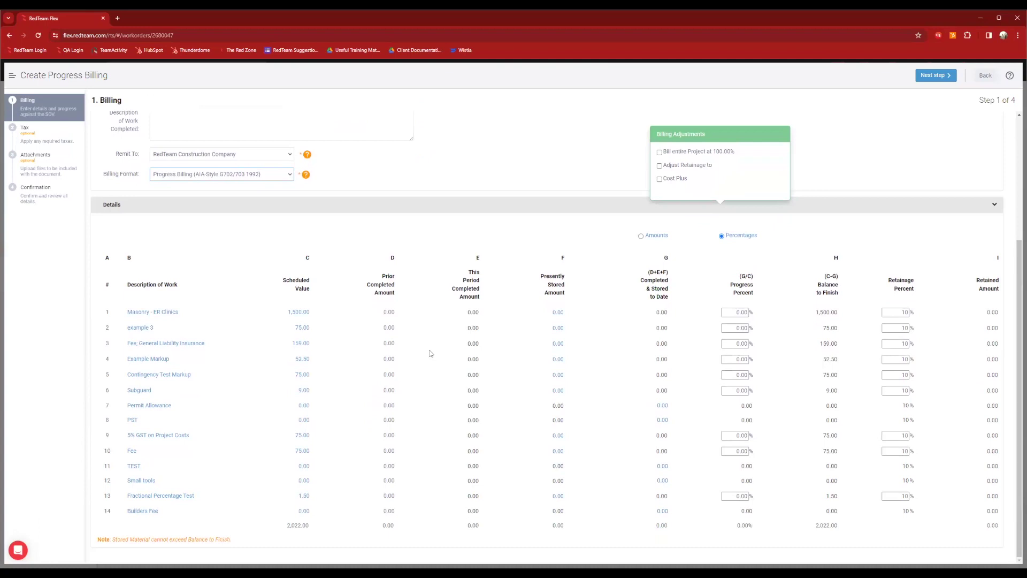
left_click(660, 166)
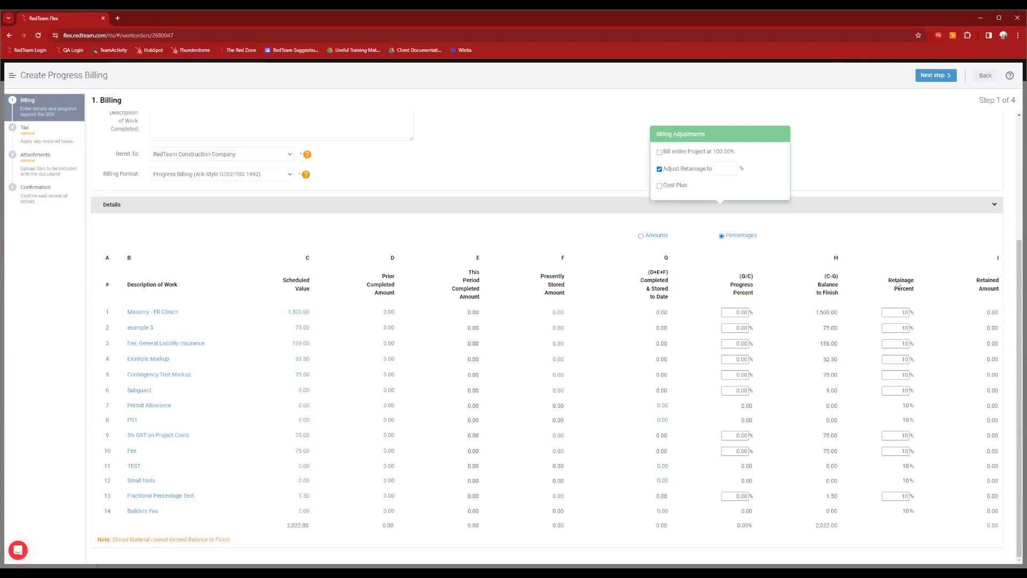
left_click(906, 310)
double_click(905, 358)
left_click(854, 238)
left_click(659, 169)
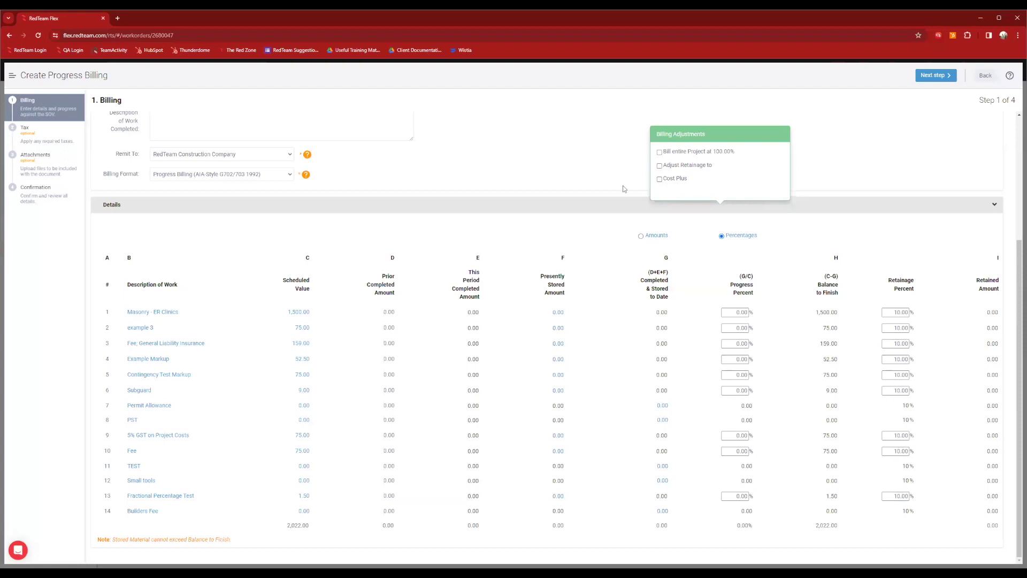
Step: Enable Cost Plus, open the actual cost details for Masonry - ER Clinics, and select and deselect its not-yet-included subcontract cost
left_click(660, 179)
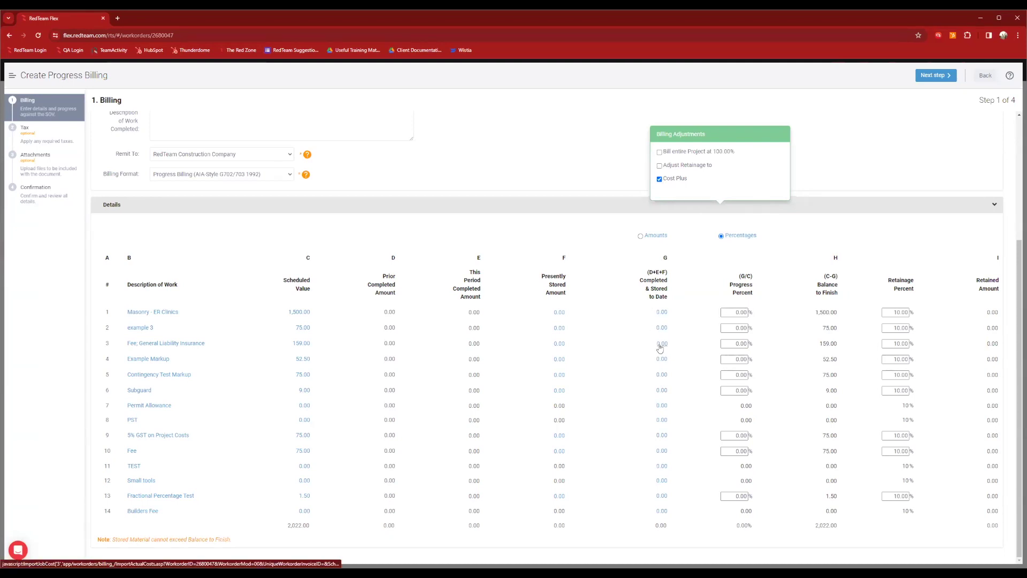
left_click(665, 318)
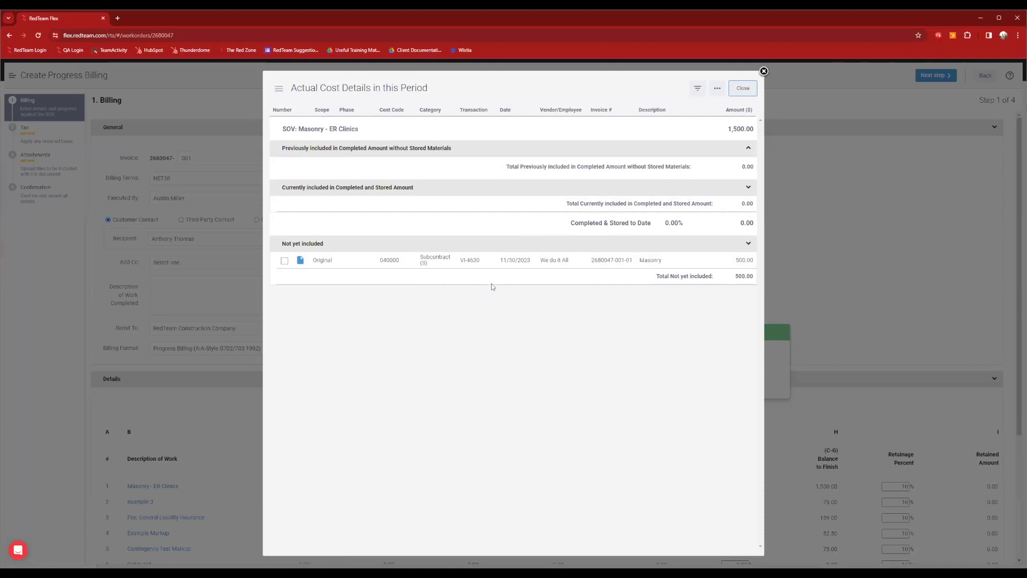
left_click(284, 261)
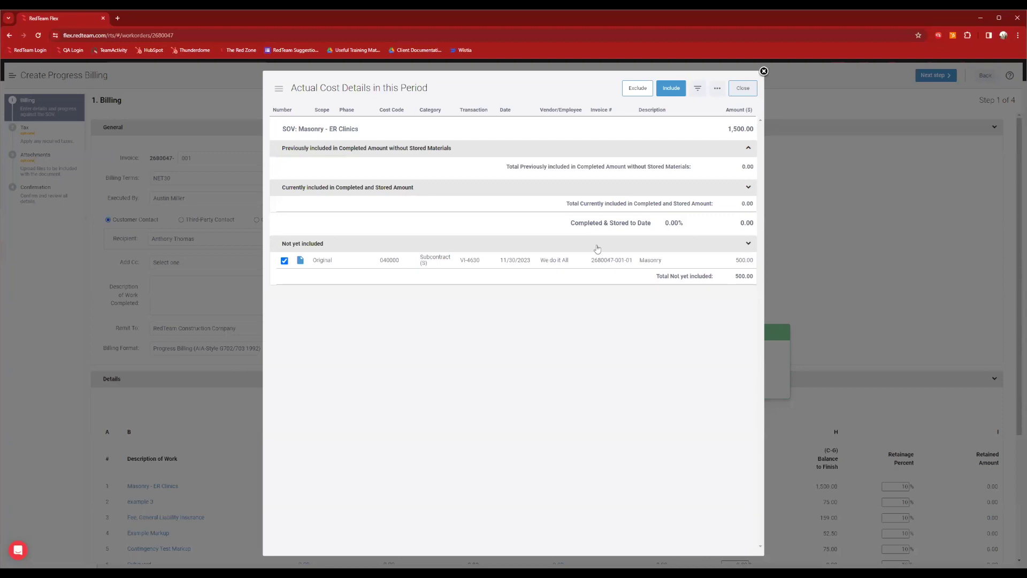
left_click(285, 261)
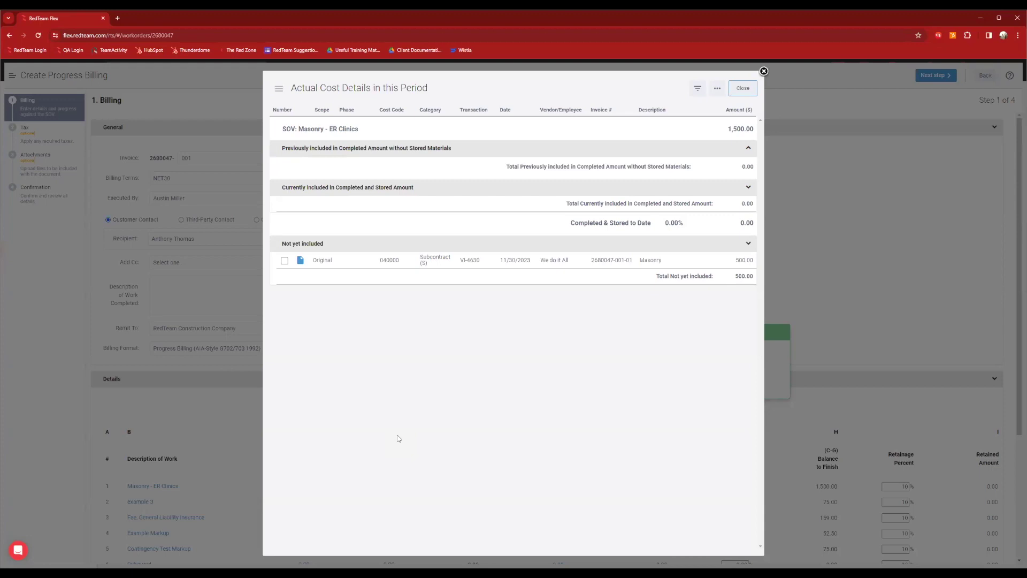
Step: Filter the not-yet-included costs to cost code 040000 - Masonry - ER Clinics, and close the cost details without including anything
left_click(698, 93)
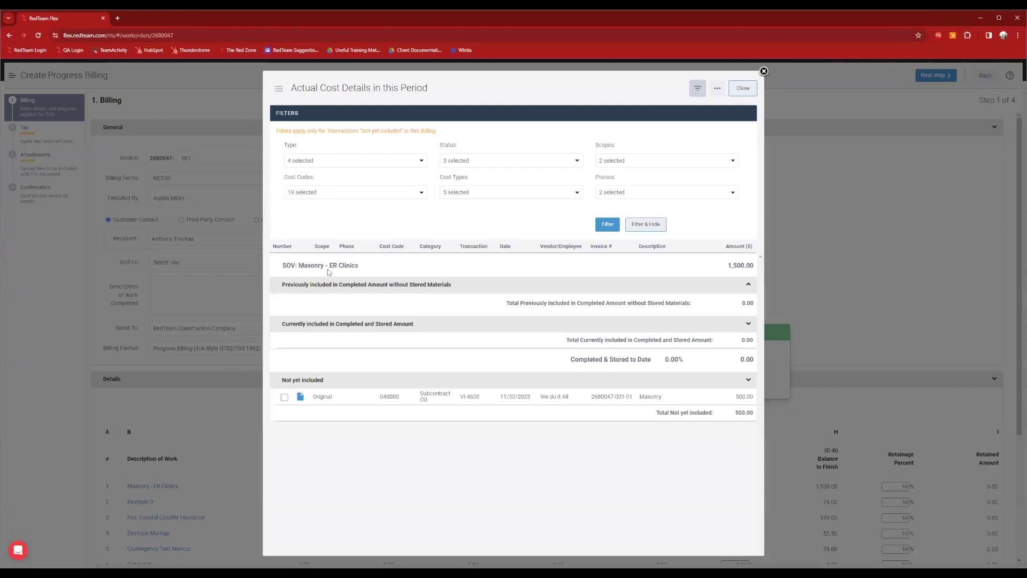
left_click(420, 193)
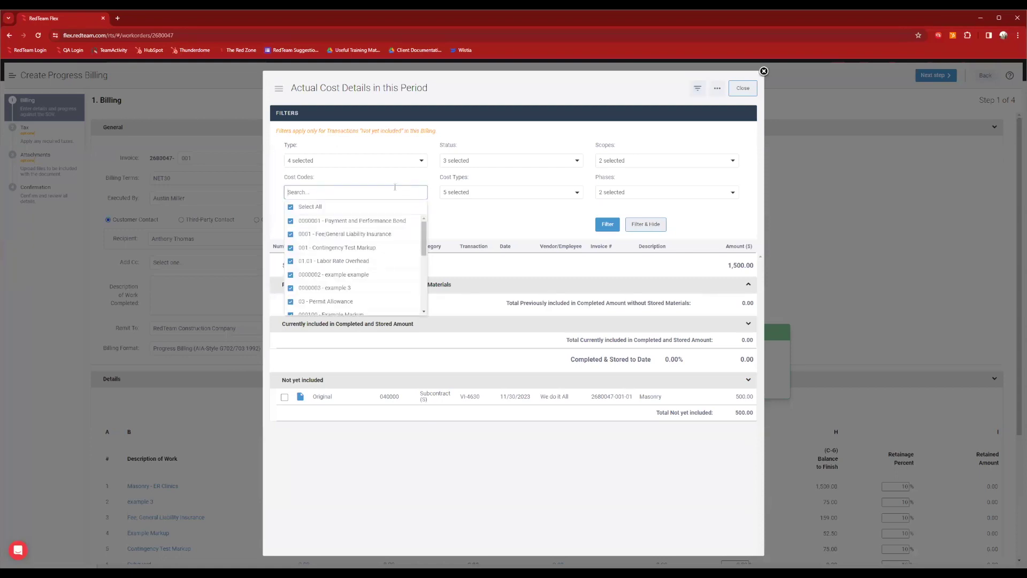
left_click(290, 207)
scroll(369, 241, "down", 2)
scroll(383, 245, "down", 3)
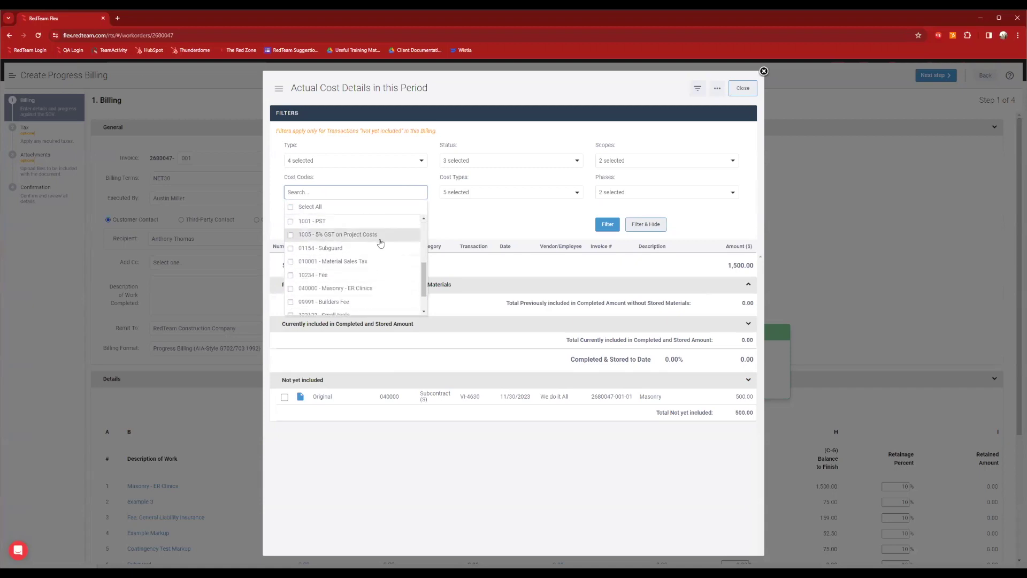
left_click(300, 289)
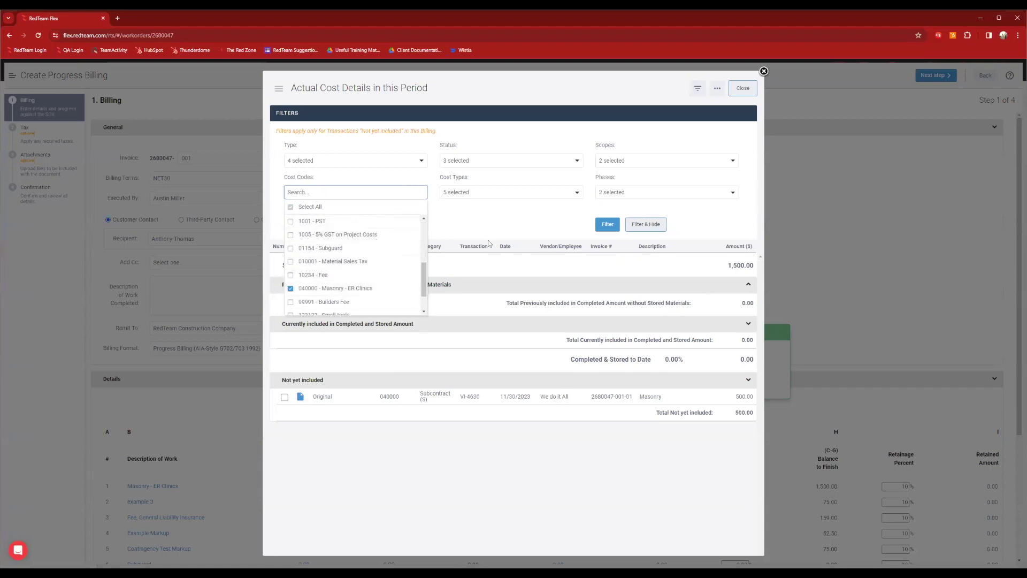
left_click(504, 229)
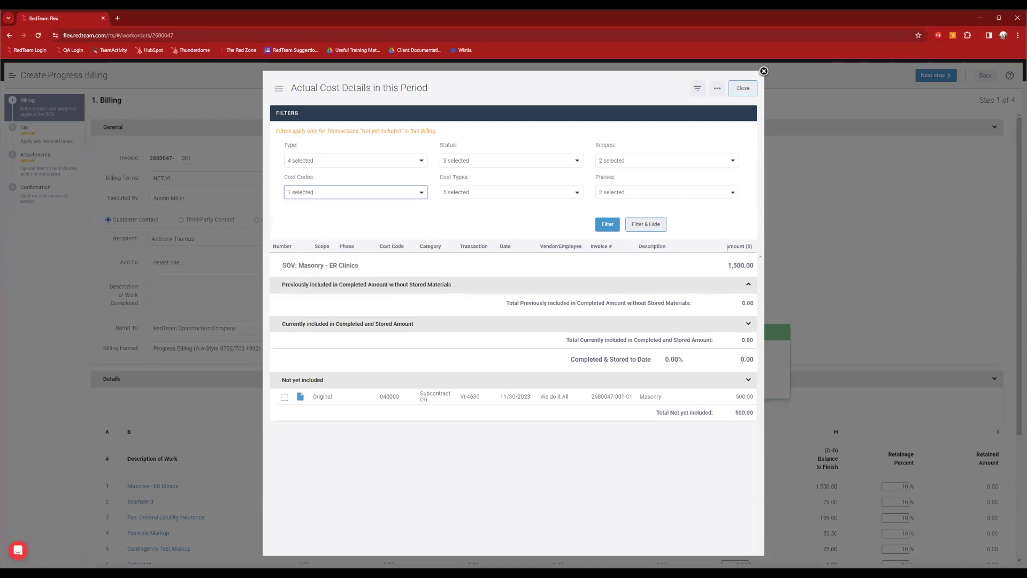
left_click(649, 231)
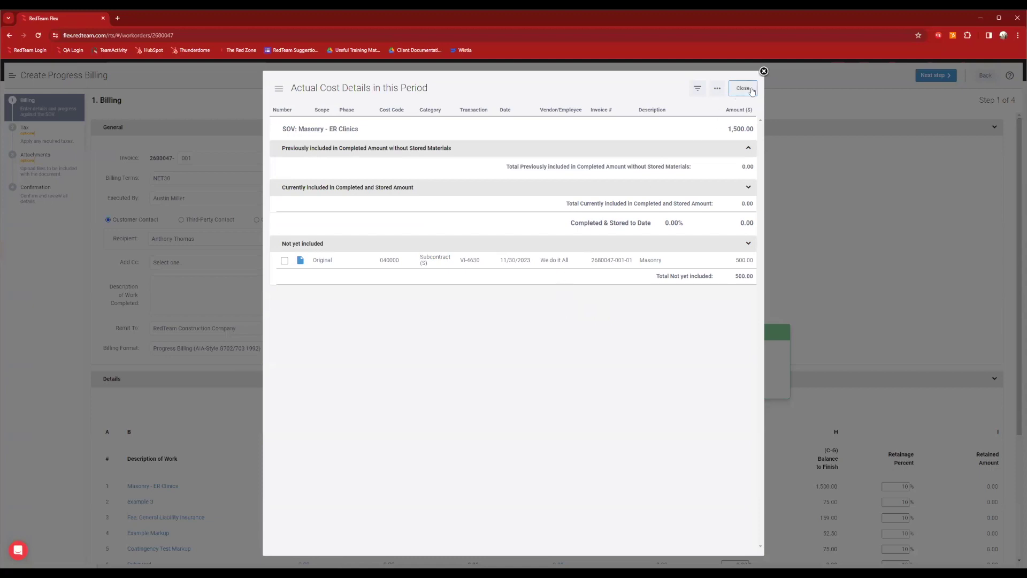
left_click(743, 89)
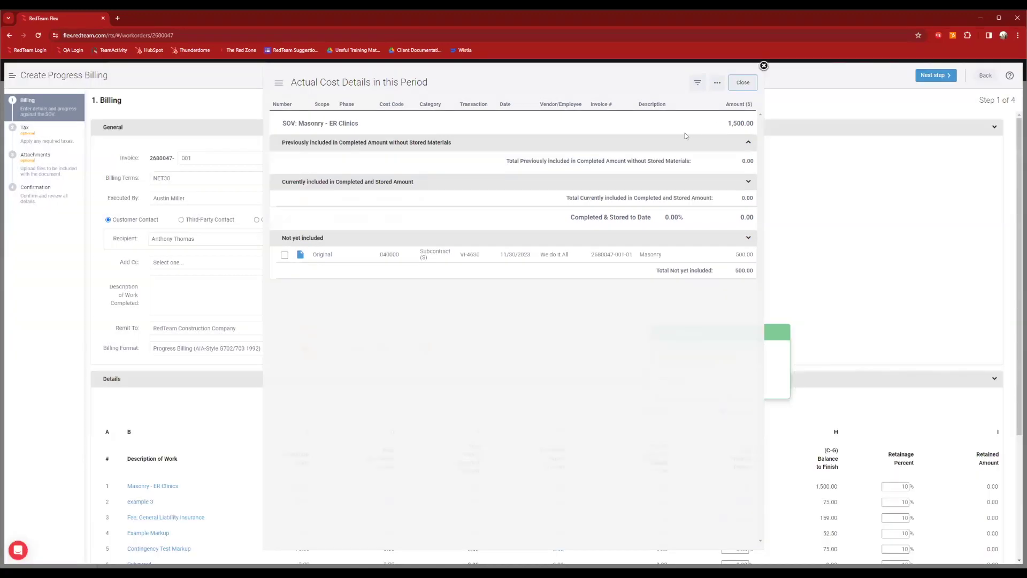
Step: Compare the Amounts and Percentages entry modes for the billing details
scroll(607, 236, "down", 3)
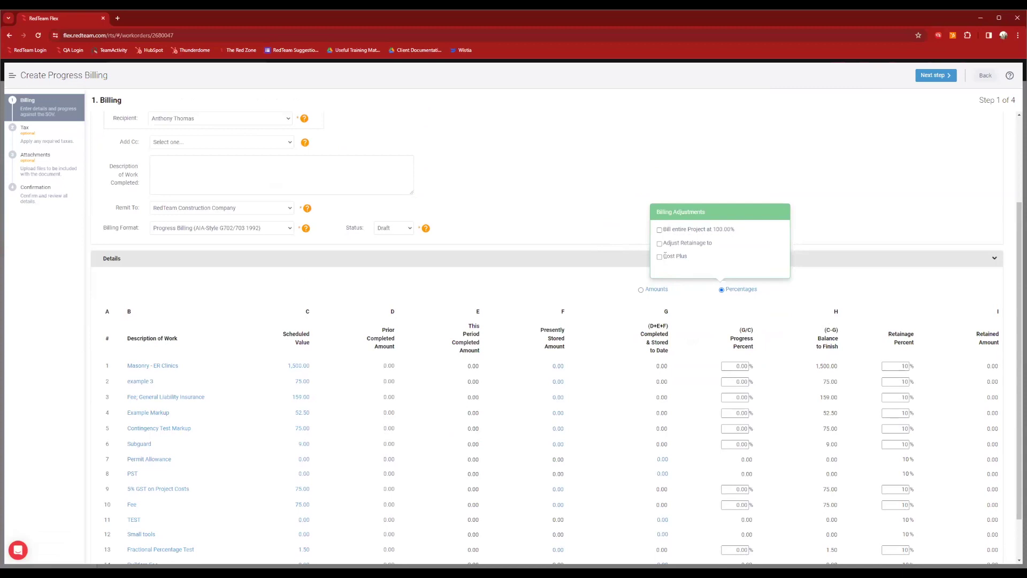
scroll(704, 318, "down", 1)
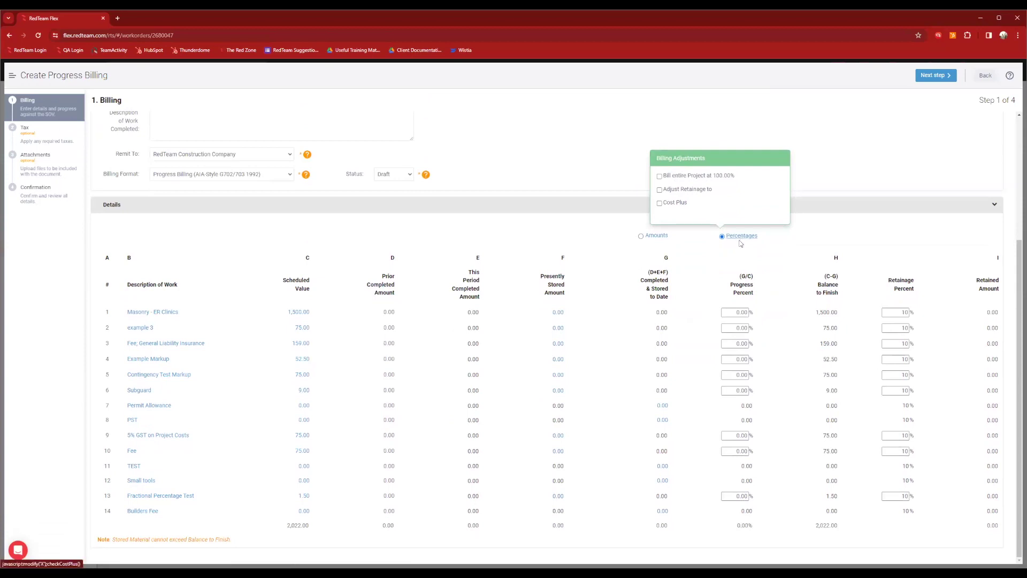
left_click(644, 237)
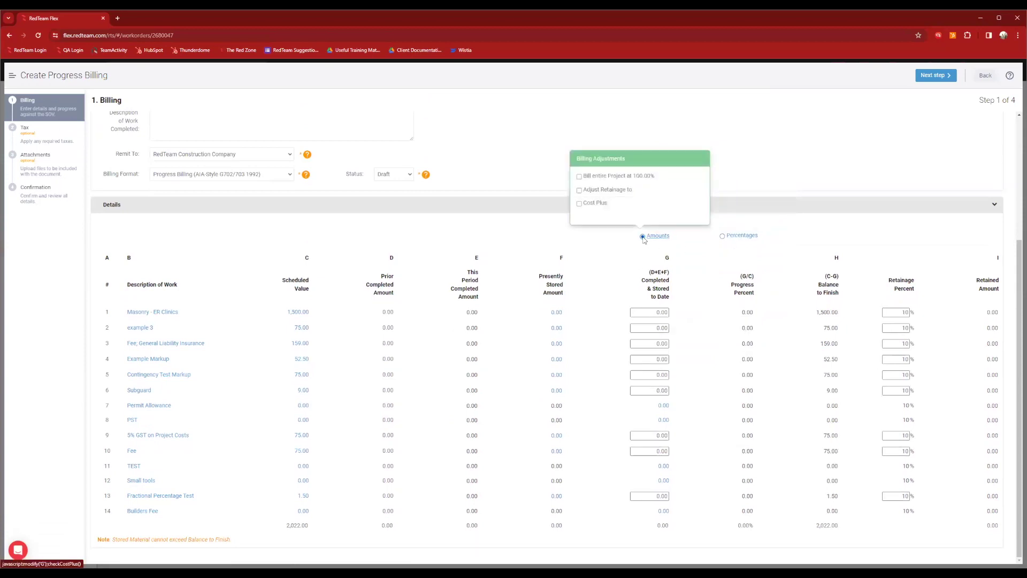
left_click(722, 236)
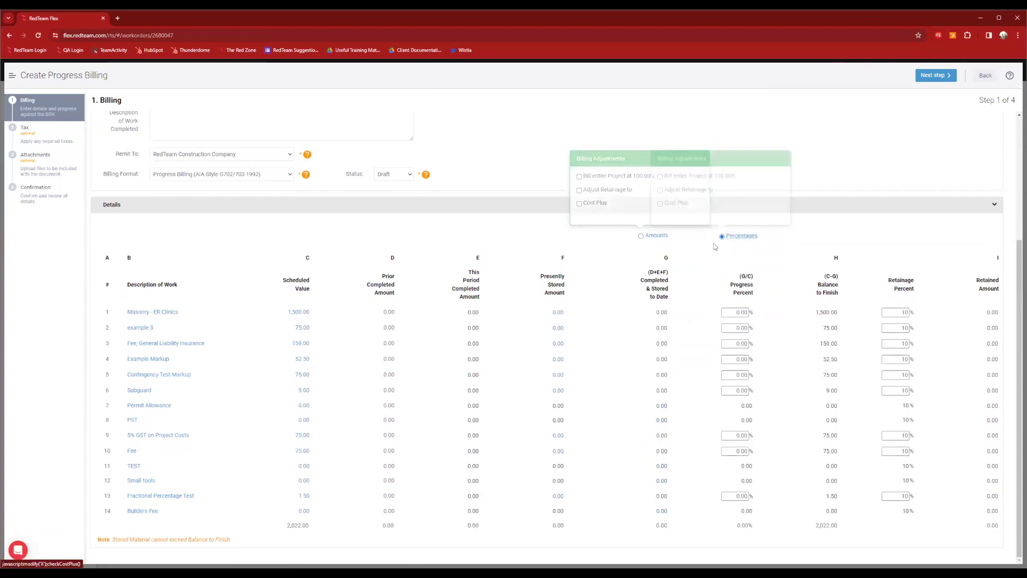
Step: Enter progress by amount and set the completed and stored to date value of Masonry - ER Clinics to 500
left_click(666, 237)
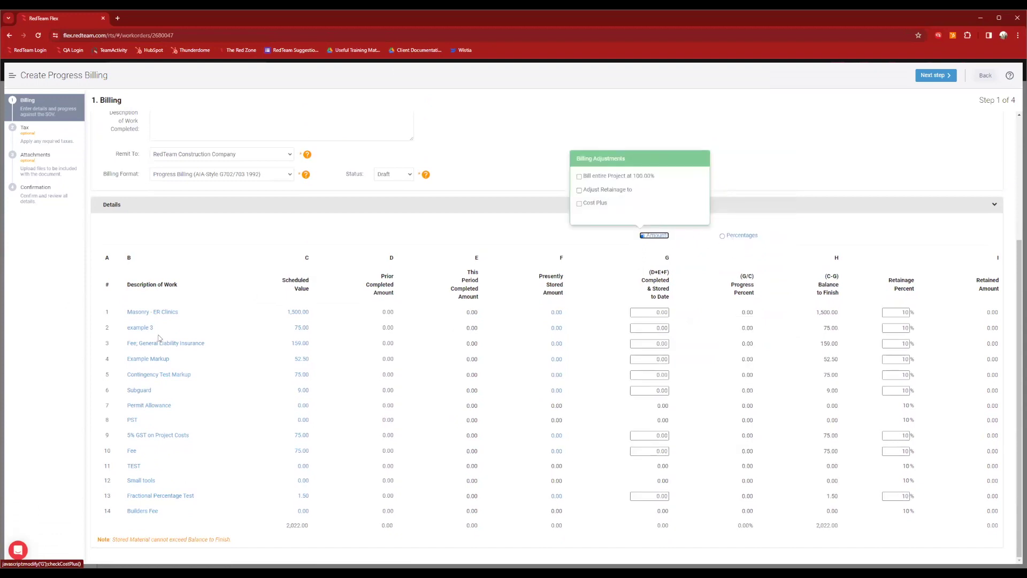
left_click(656, 313)
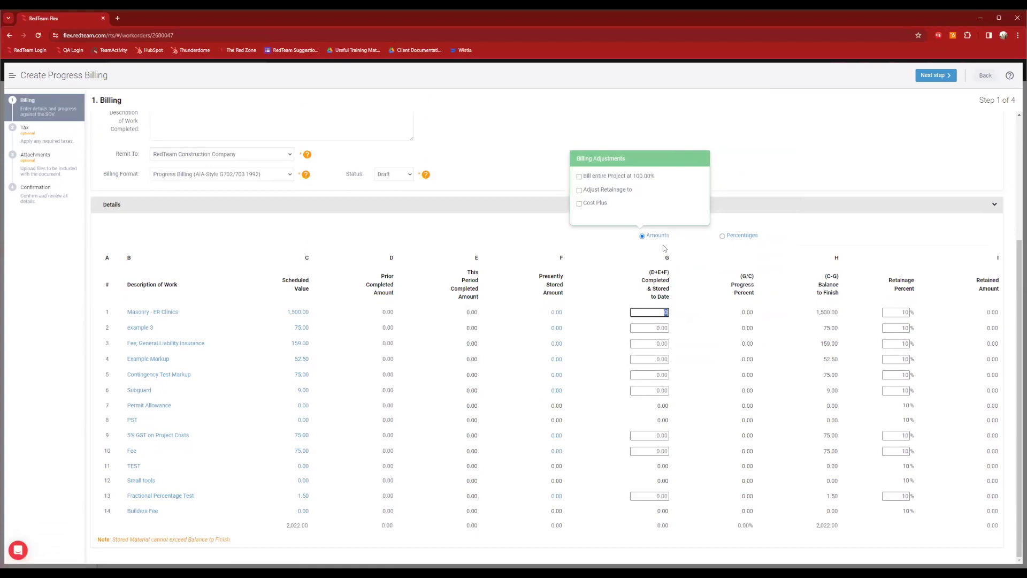
type("500")
left_click(694, 275)
Step: Switch progress entry to percentages and set the progress percent of the Example Markup line to 10%
left_click(724, 236)
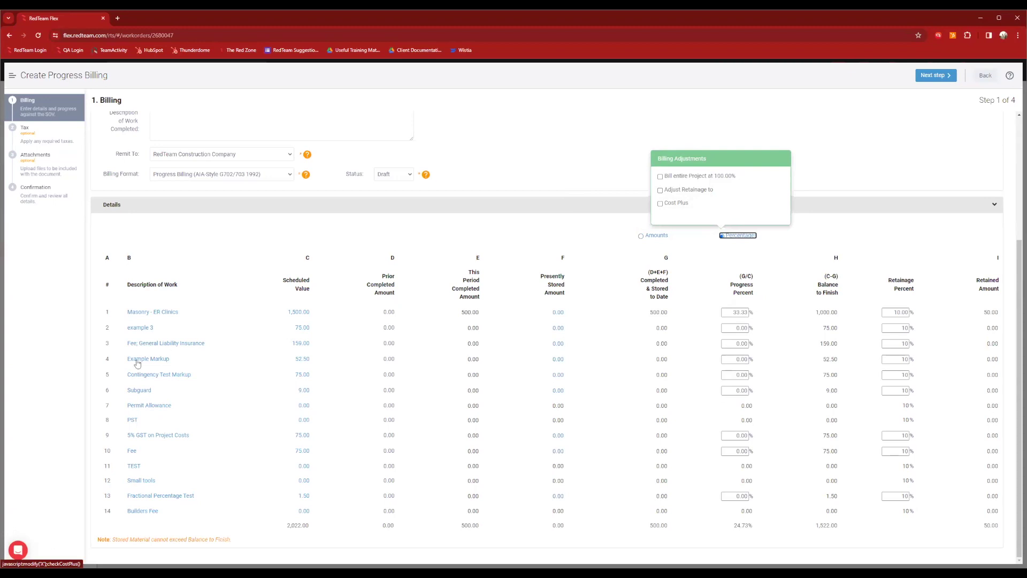
left_click(743, 359)
type("10")
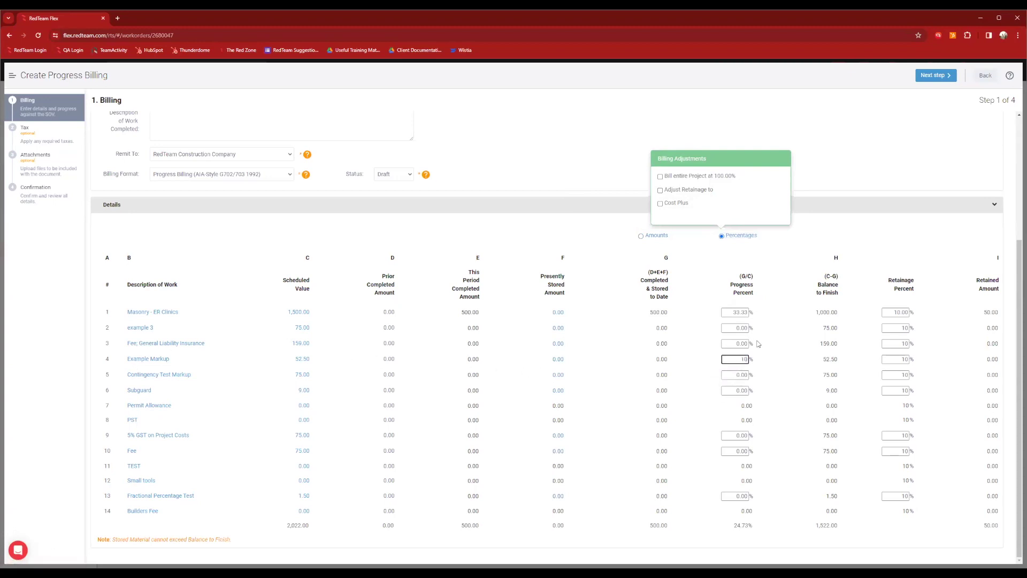
left_click(791, 359)
left_click(741, 235)
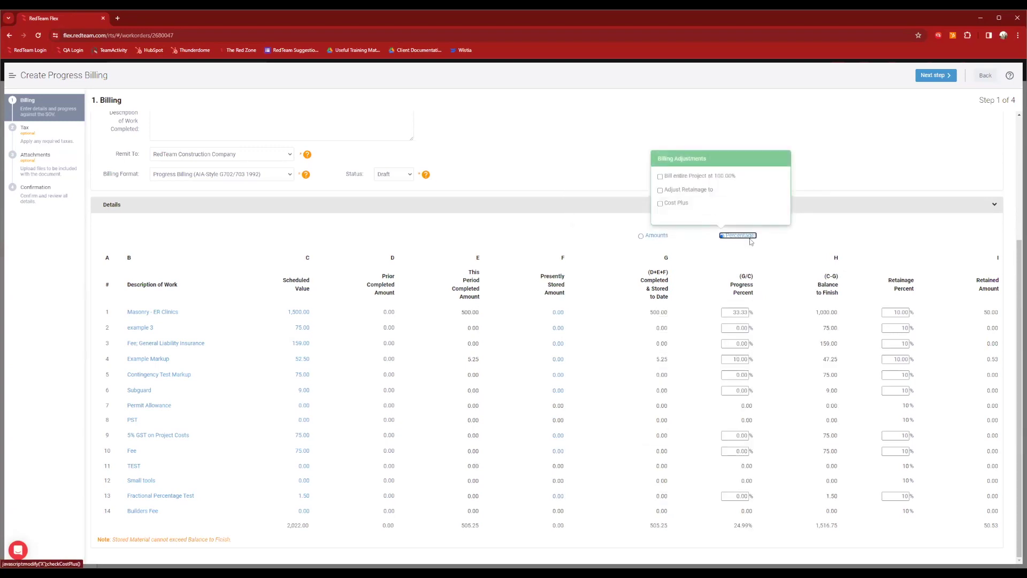
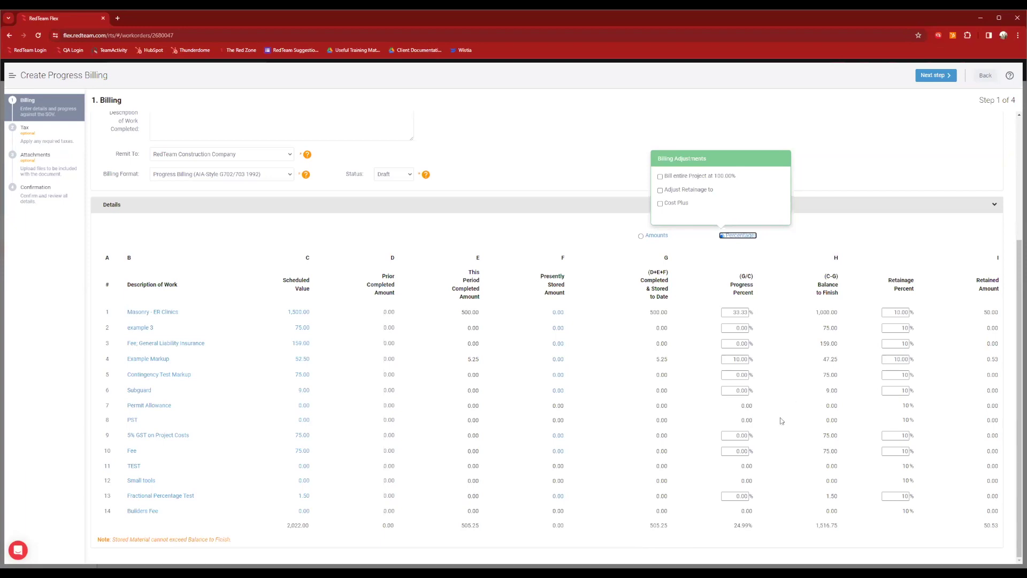
scroll(784, 444, "up", 3)
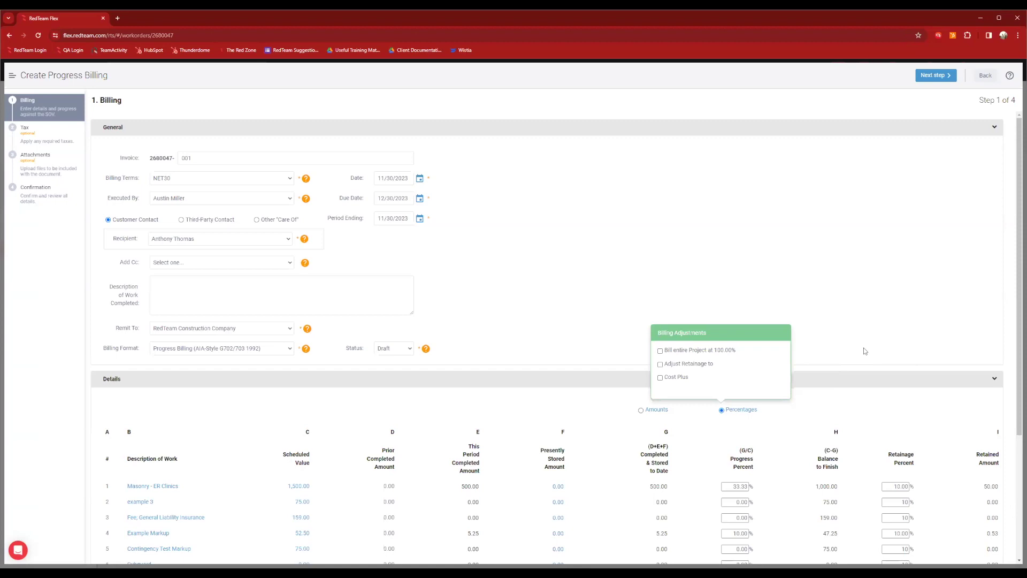
scroll(865, 351, "down", 1)
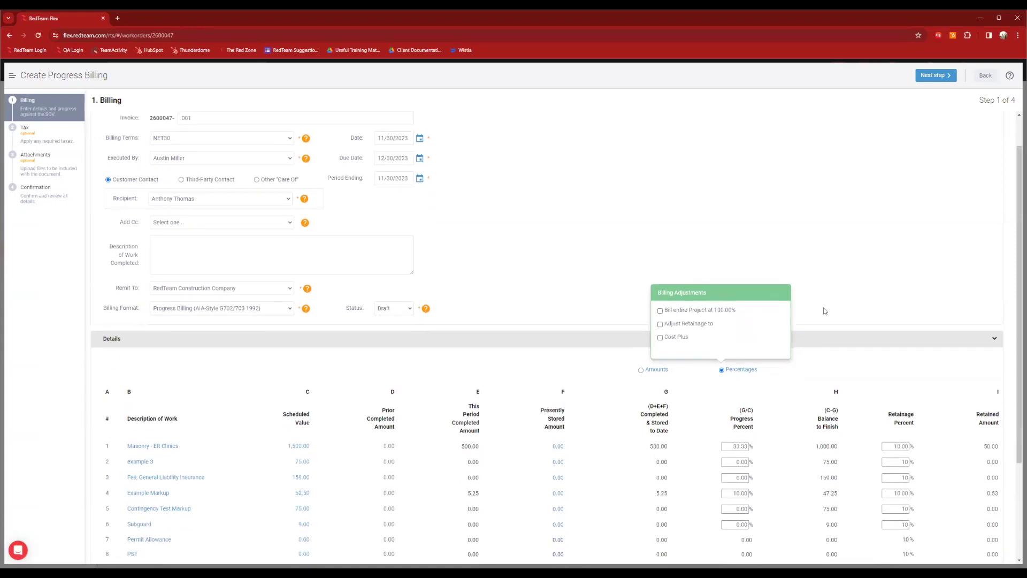
Step: Save the draft progress billing with No Tax and no attachments, completing the remaining form steps and closing the confirmation
scroll(825, 310, "up", 1)
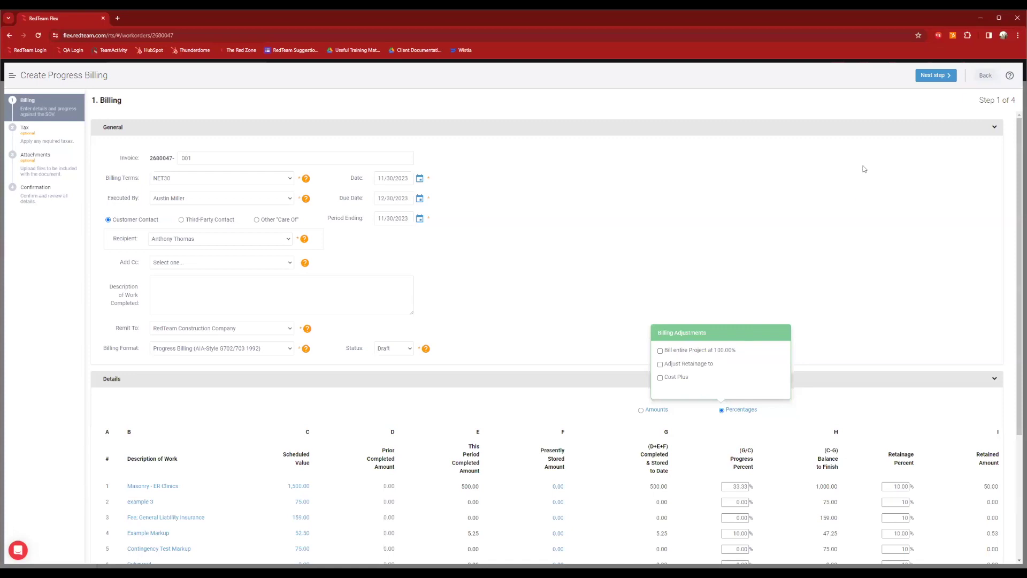
left_click(931, 79)
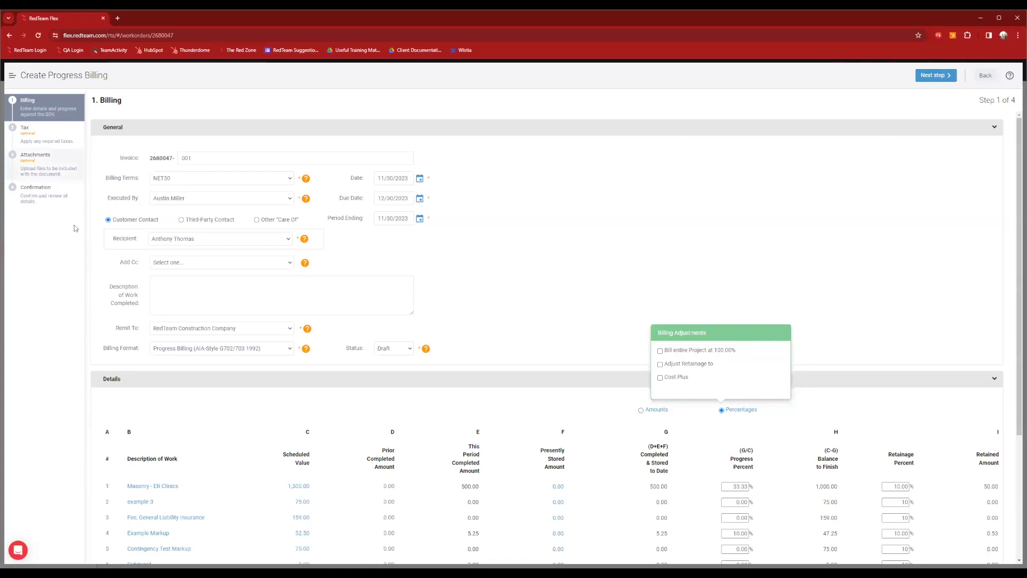
left_click(933, 78)
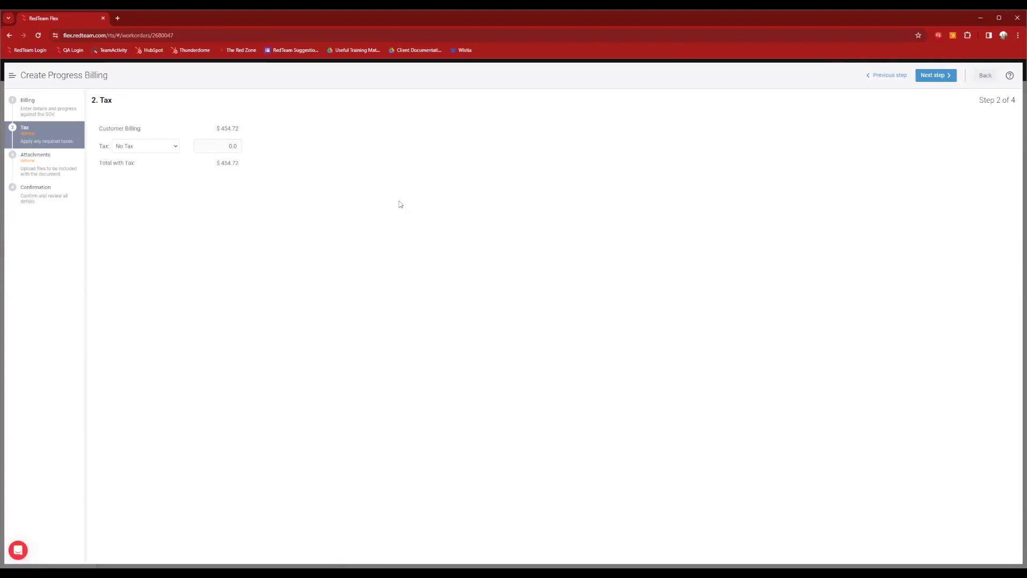
left_click(934, 79)
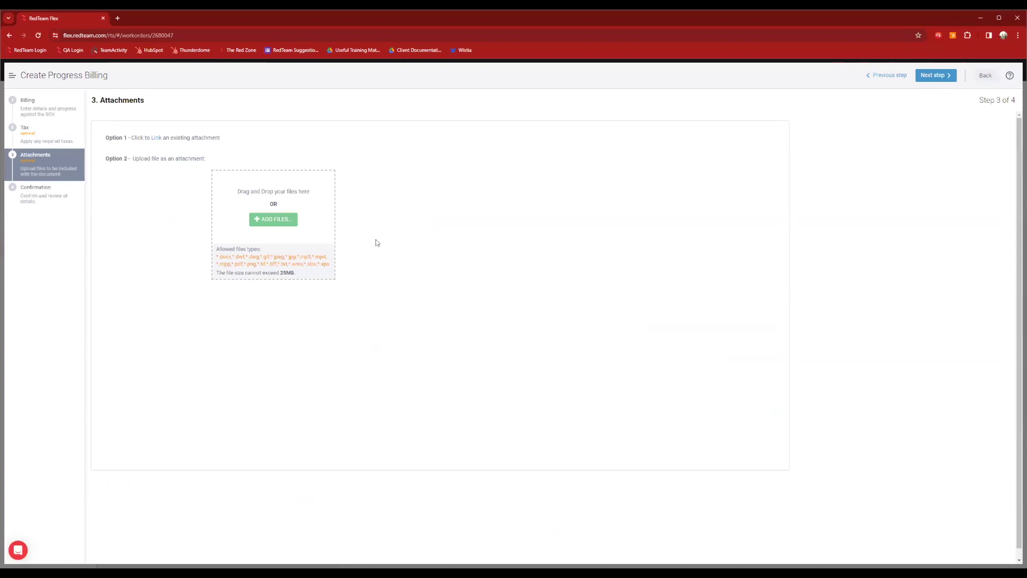
left_click(938, 77)
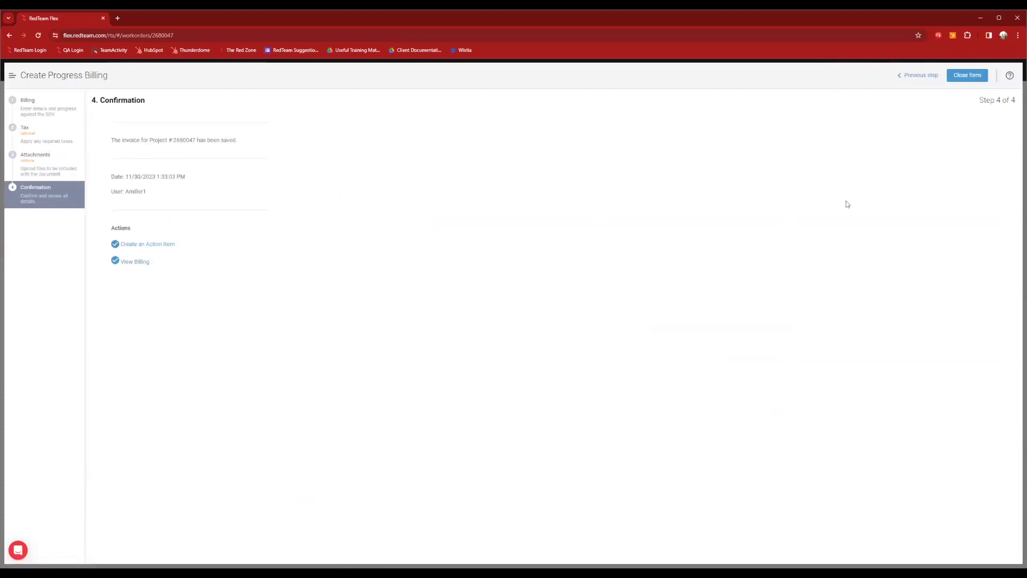
left_click(962, 77)
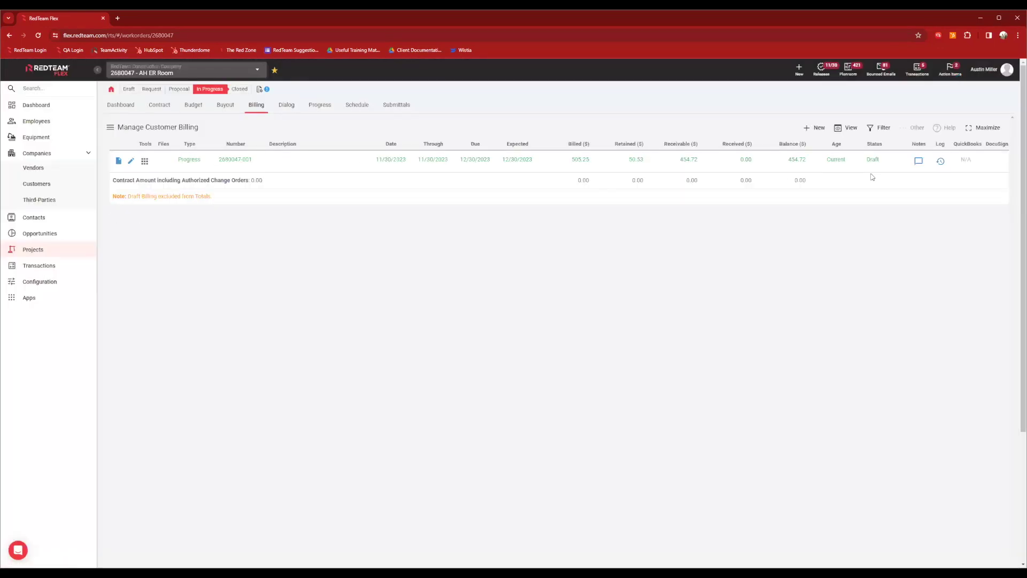
Step: Inspect the footer text of the Progress Billing (AIA-Style G702/703 1992) format in the customer billing configuration, and leave it without saving
left_click(63, 289)
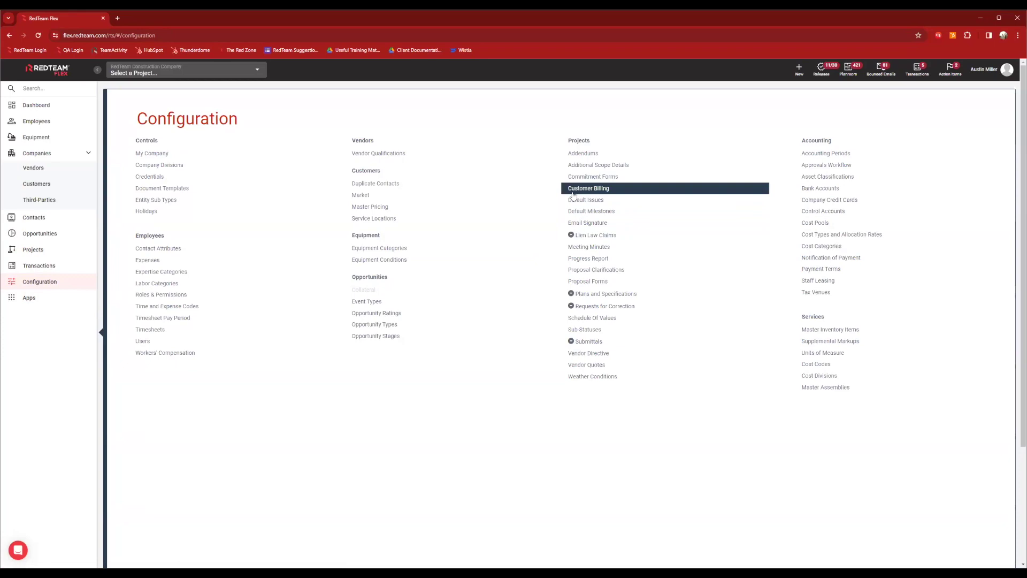
left_click(610, 191)
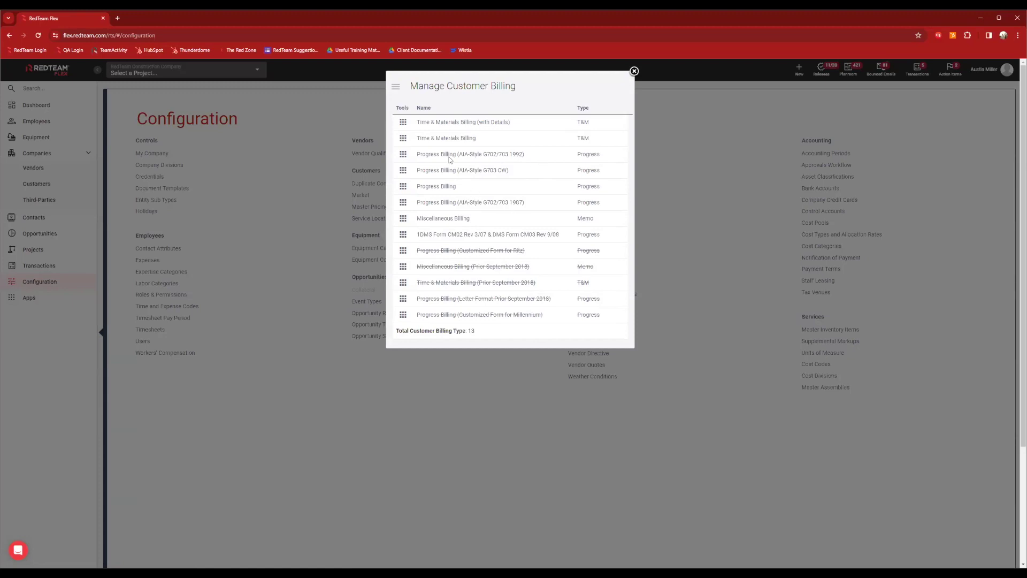
left_click(403, 156)
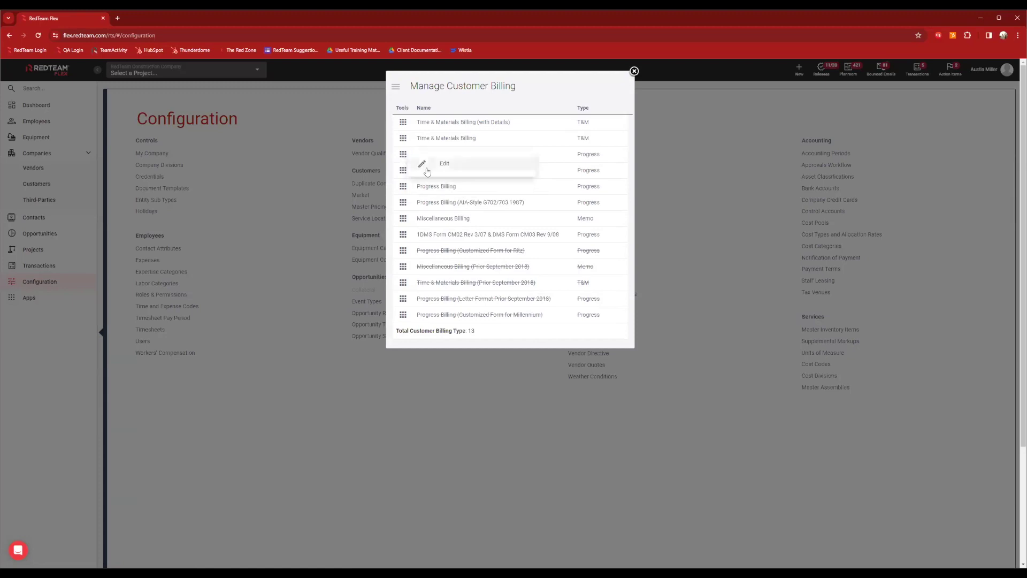
left_click(444, 164)
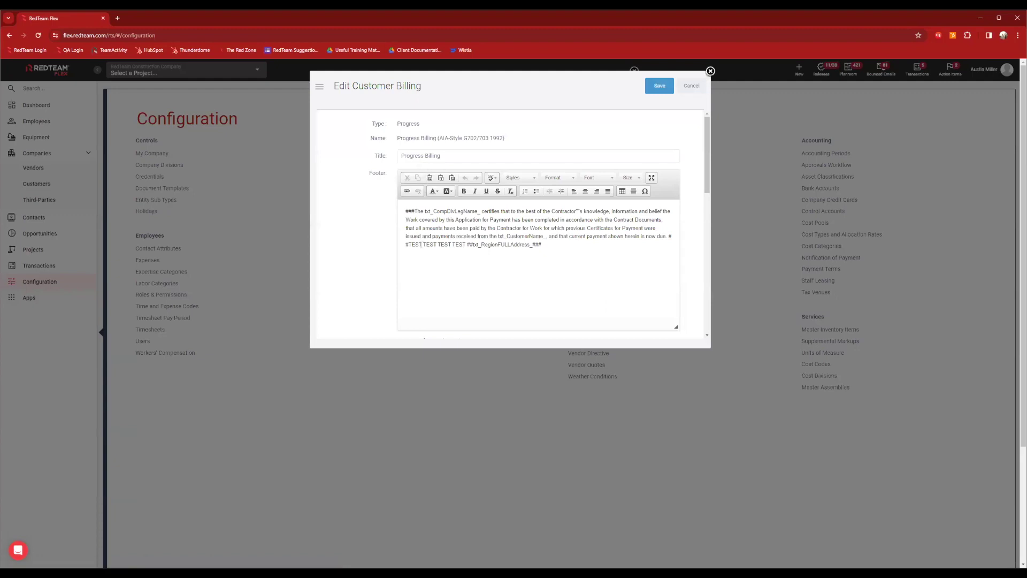
left_click(566, 241)
left_click(690, 87)
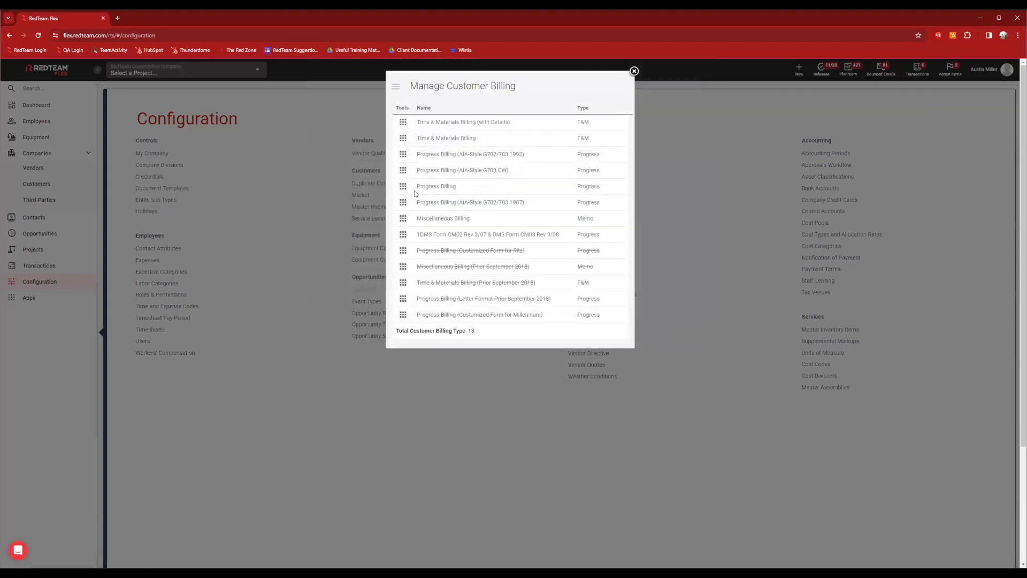
Step: Examine the preamble, footer and available data fields of the plain Progress Billing format, and close the customer billing configuration without saving
left_click(403, 193)
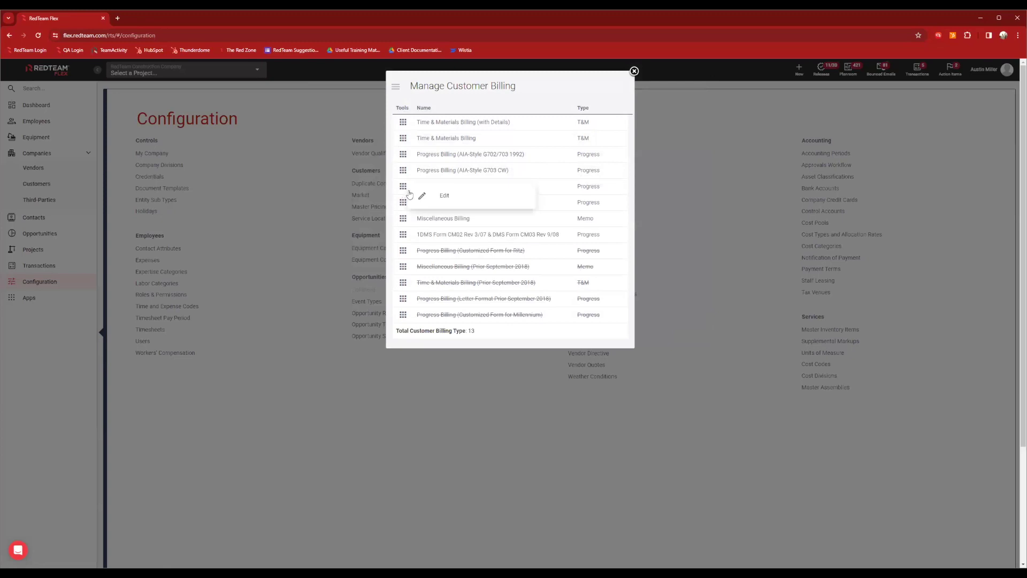
left_click(446, 198)
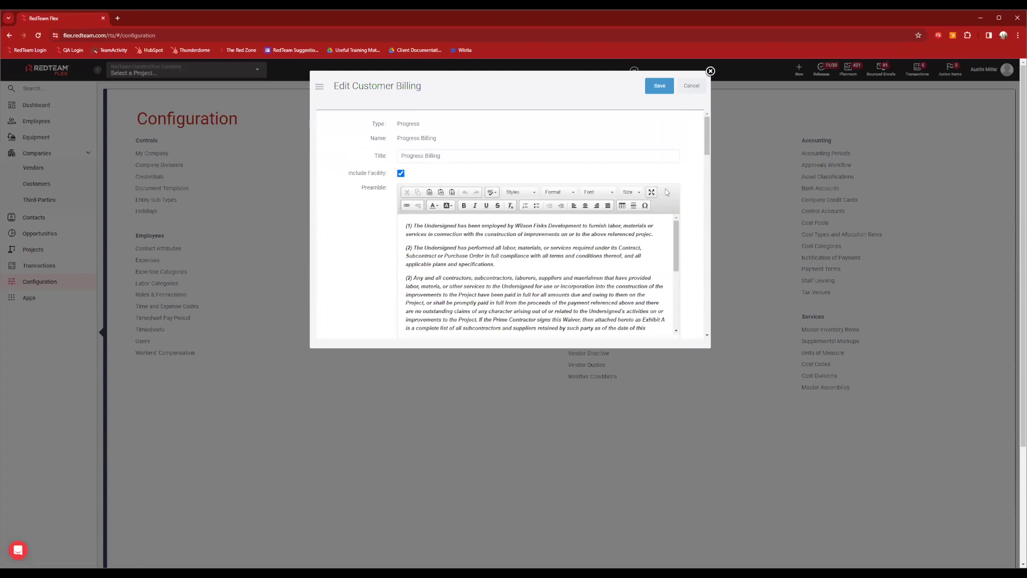
scroll(355, 257, "down", 10)
scroll(359, 248, "down", 10)
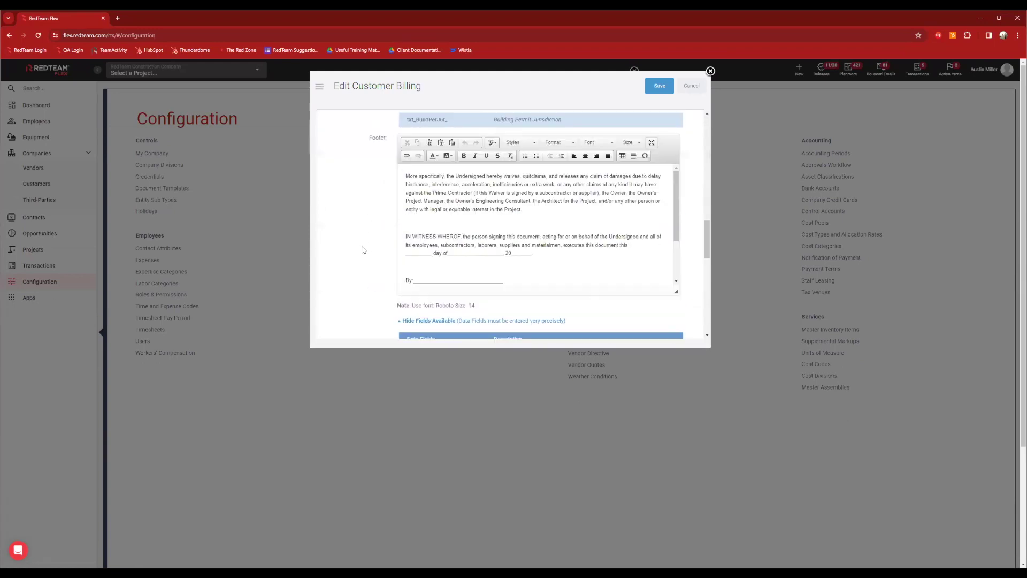
scroll(510, 214, "down", 2)
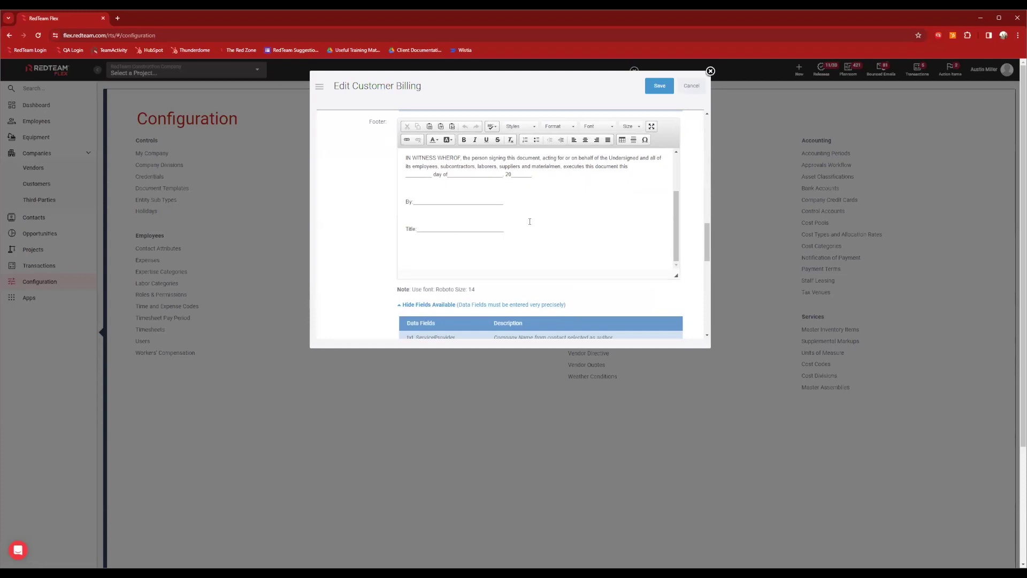
scroll(374, 250, "down", 10)
scroll(374, 251, "up", 12)
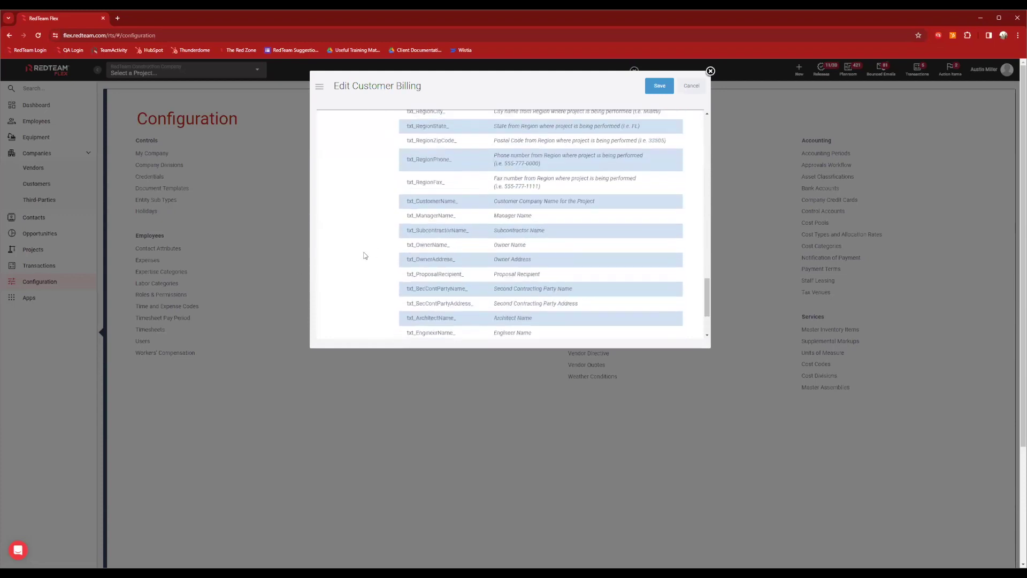
scroll(485, 236, "up", 1)
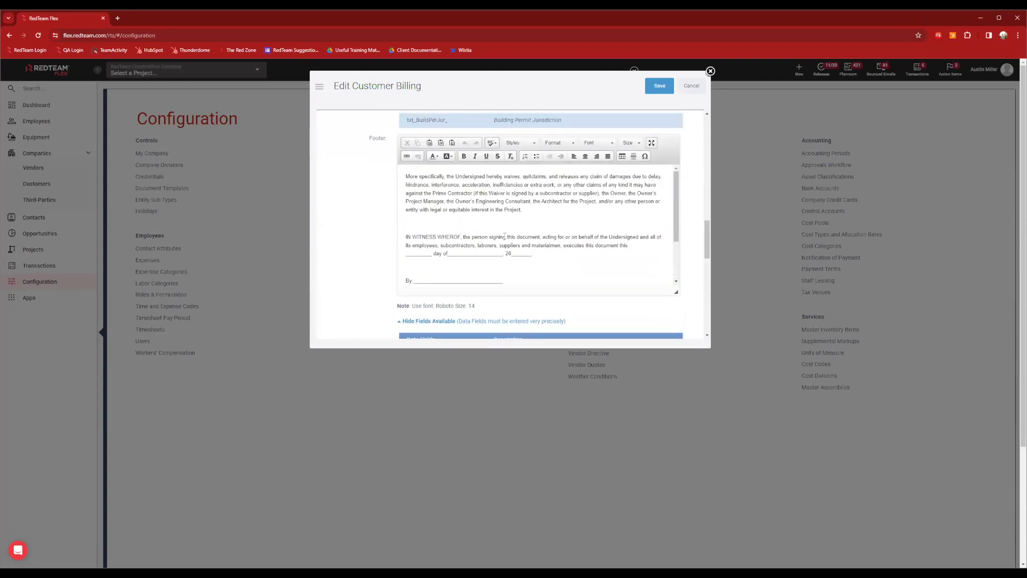
scroll(470, 224, "down", 1)
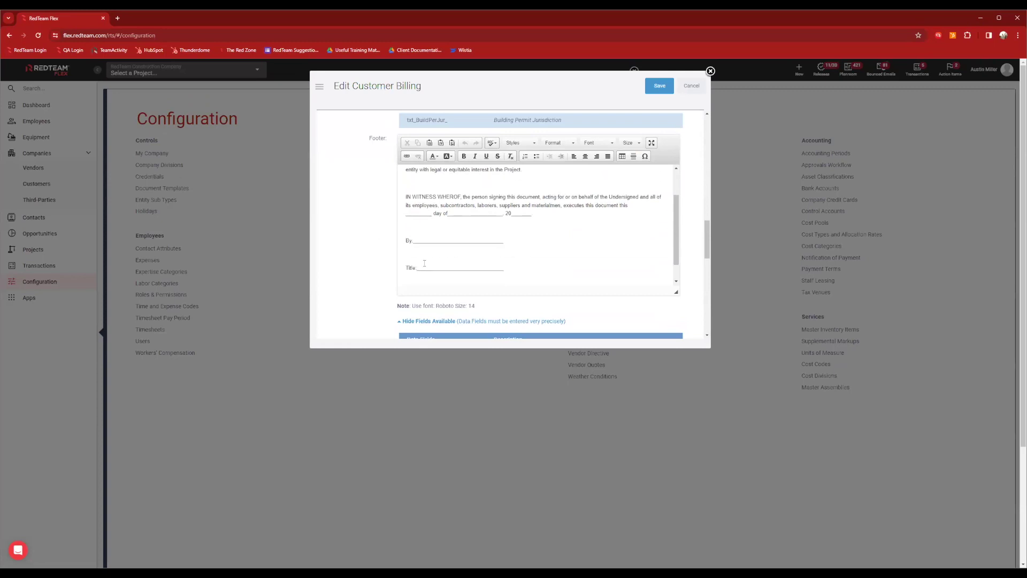
scroll(337, 261, "up", 10)
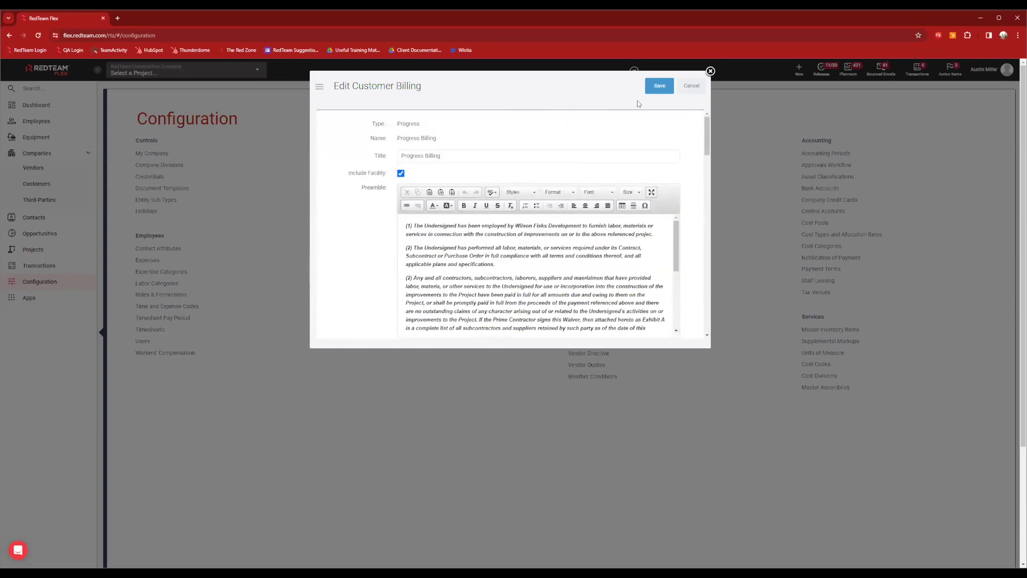
left_click(692, 86)
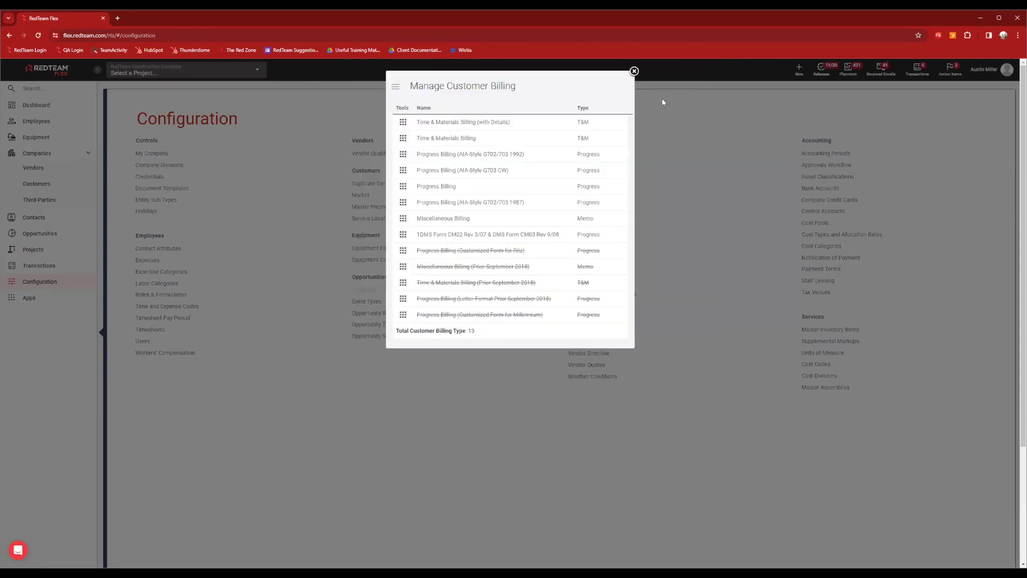
left_click(635, 72)
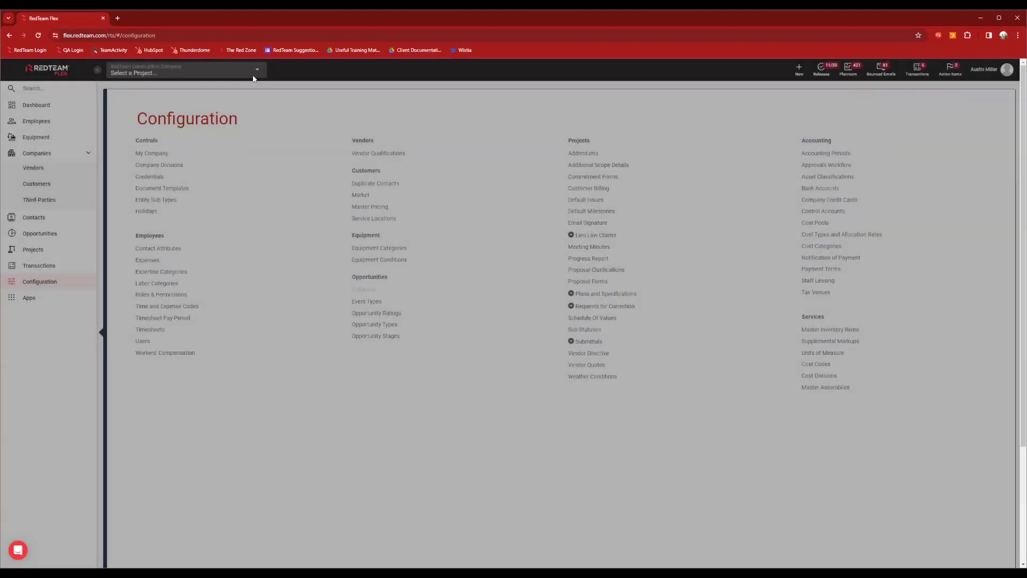
Step: Return to the AH ER Room project's customer billings and commit the draft progress billing
left_click(255, 75)
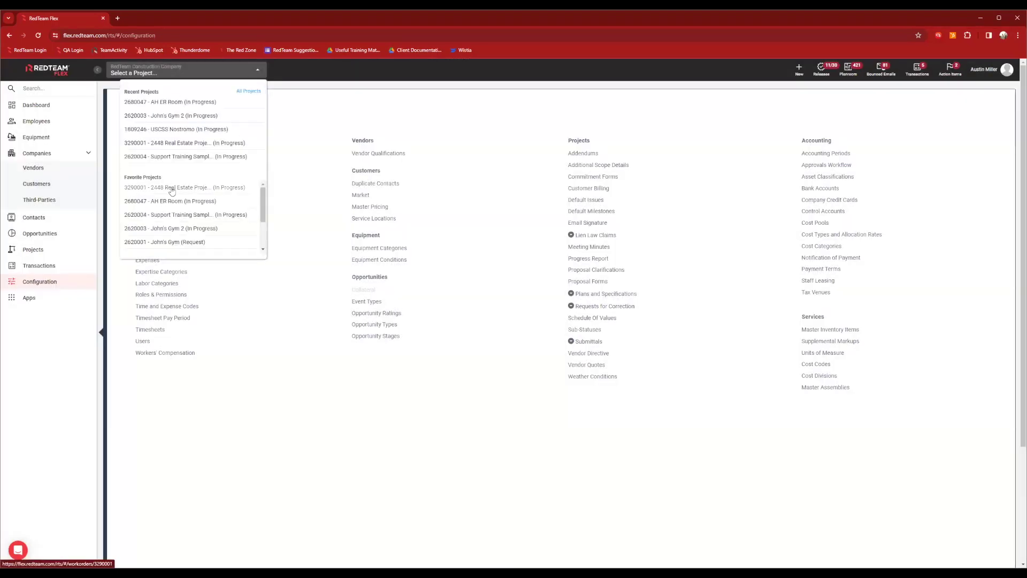
left_click(176, 108)
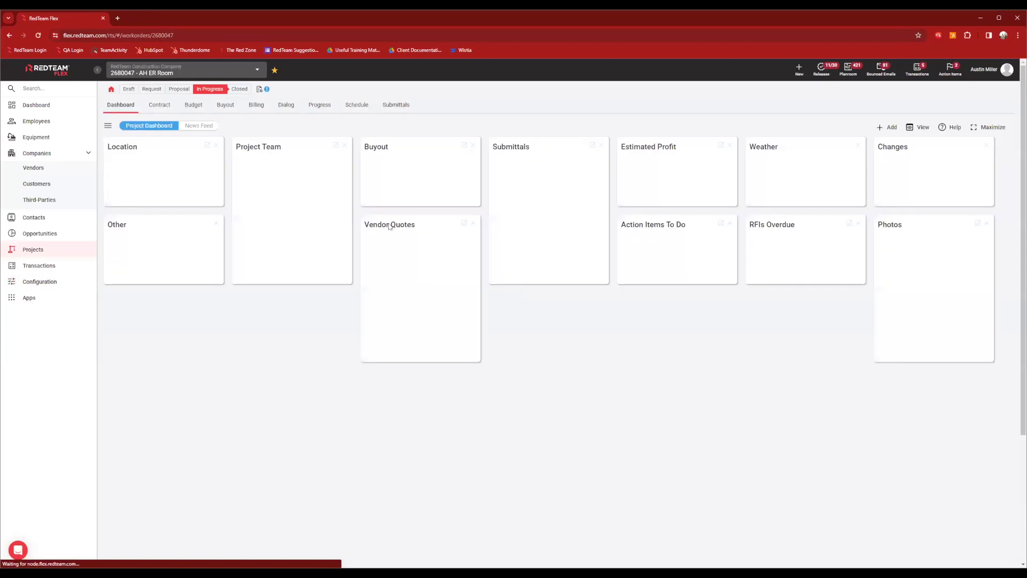
left_click(259, 106)
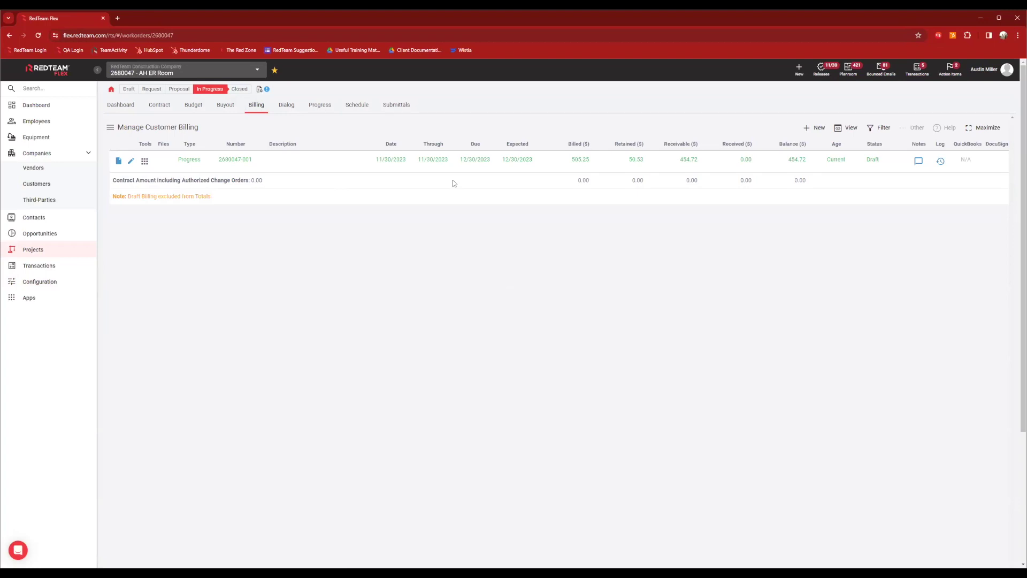
left_click(145, 163)
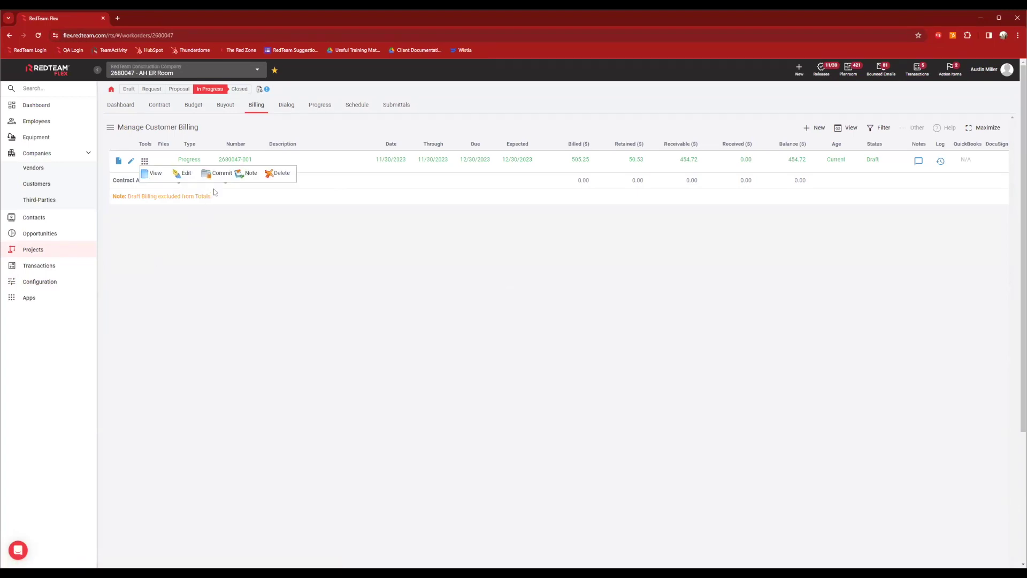
left_click(221, 173)
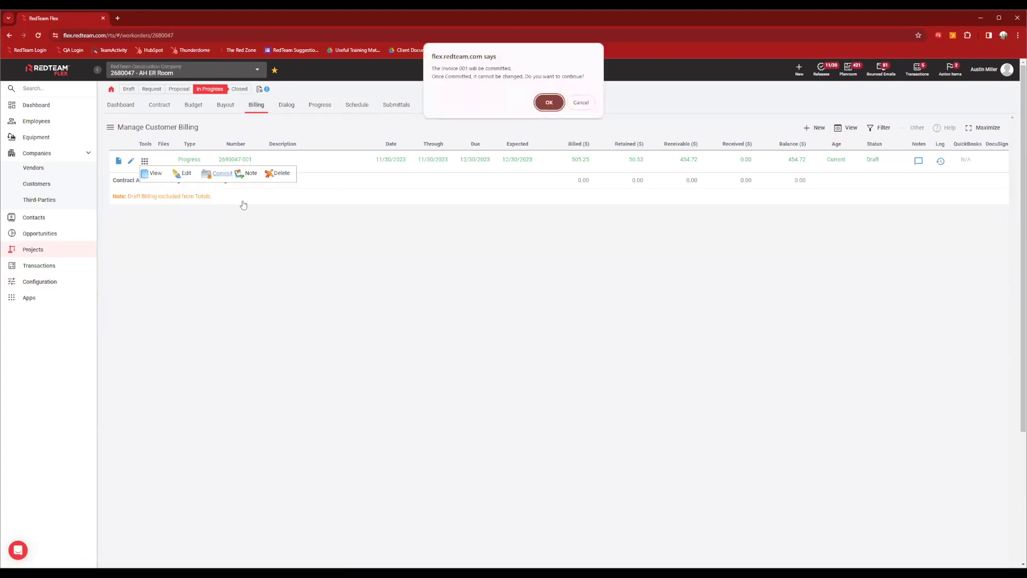
left_click(549, 103)
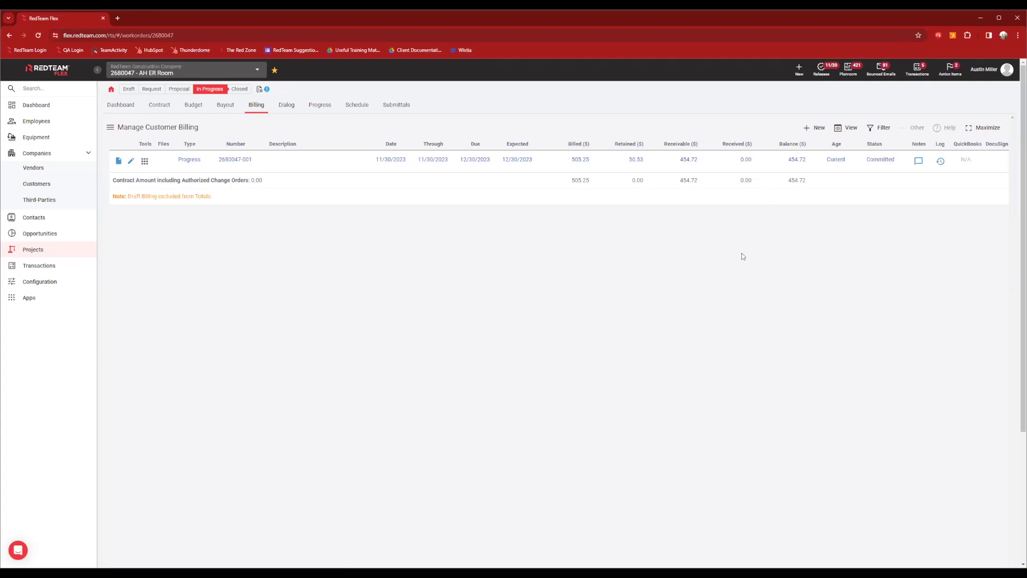
Step: Check the actions available for the committed billing, and review its payment application, continuation sheet and change order detail in the document view
left_click(145, 161)
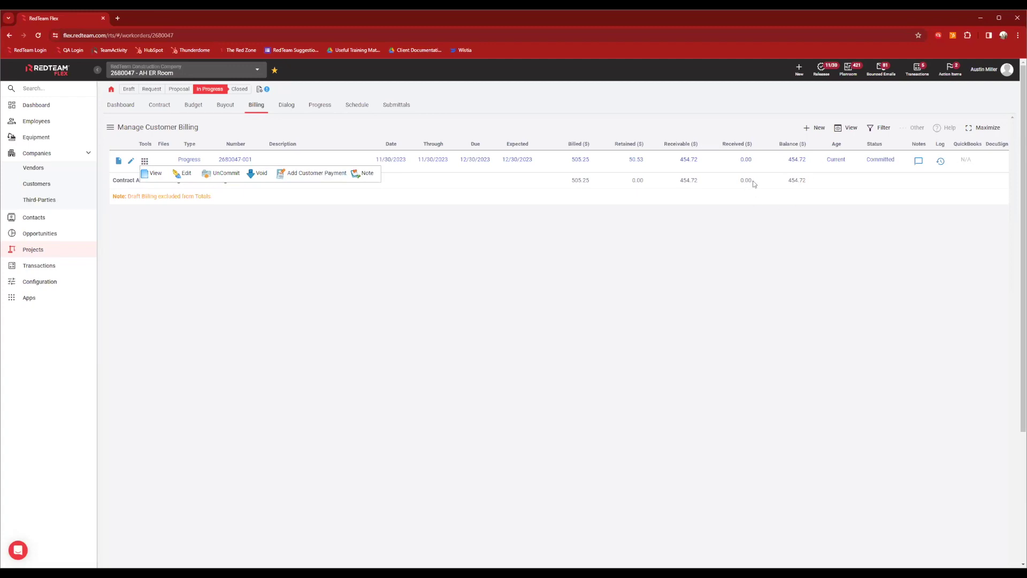
left_click(503, 221)
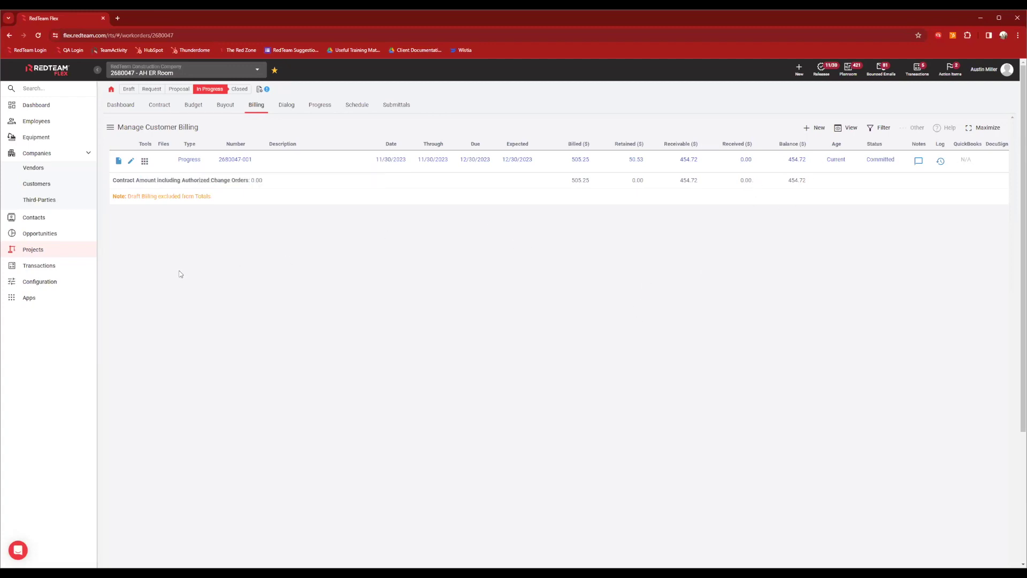
left_click(119, 161)
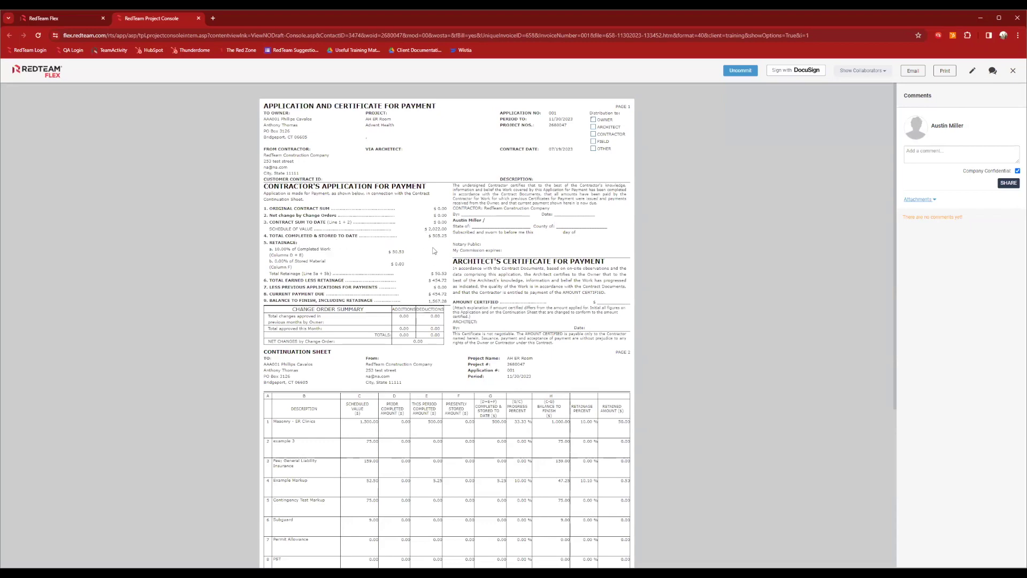
scroll(426, 253, "down", 2)
scroll(426, 253, "down", 3)
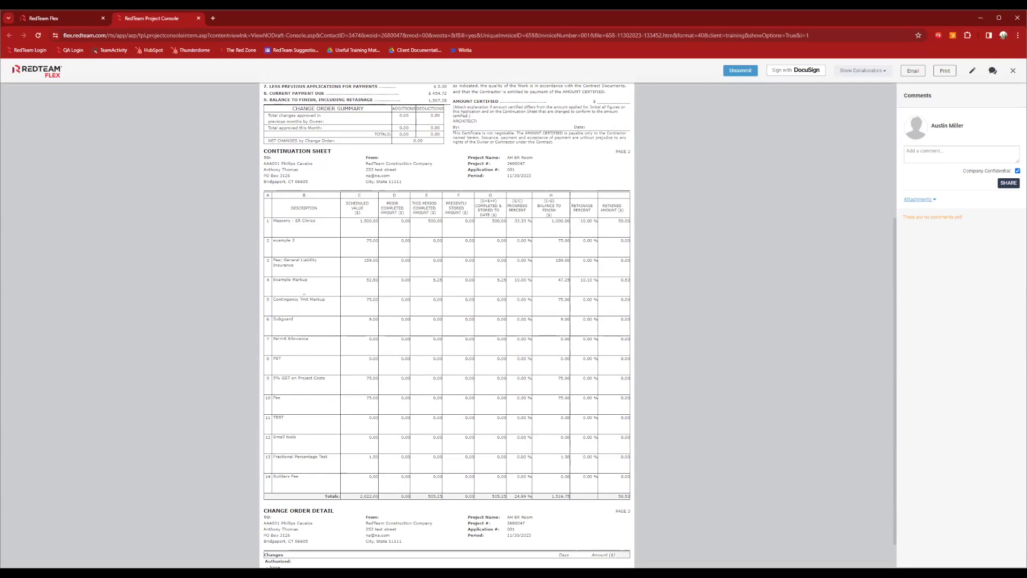
scroll(476, 260, "down", 1)
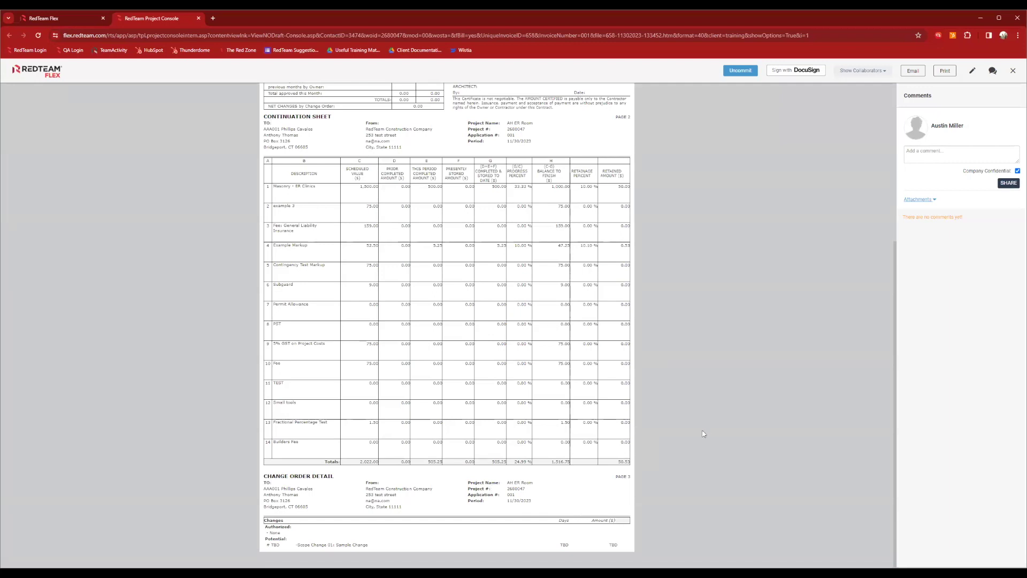
scroll(711, 426, "up", 1)
scroll(712, 424, "up", 4)
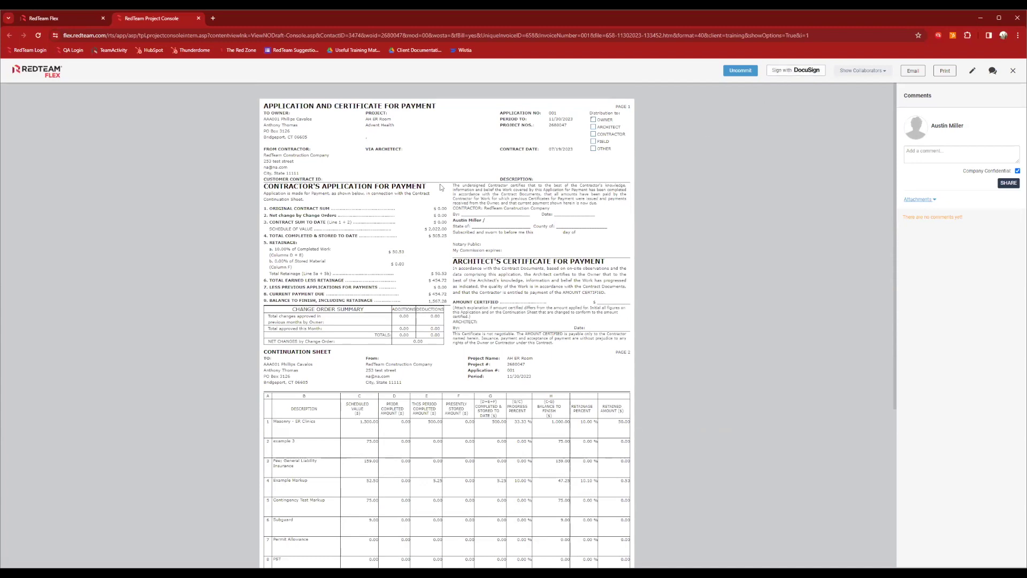
left_click(198, 18)
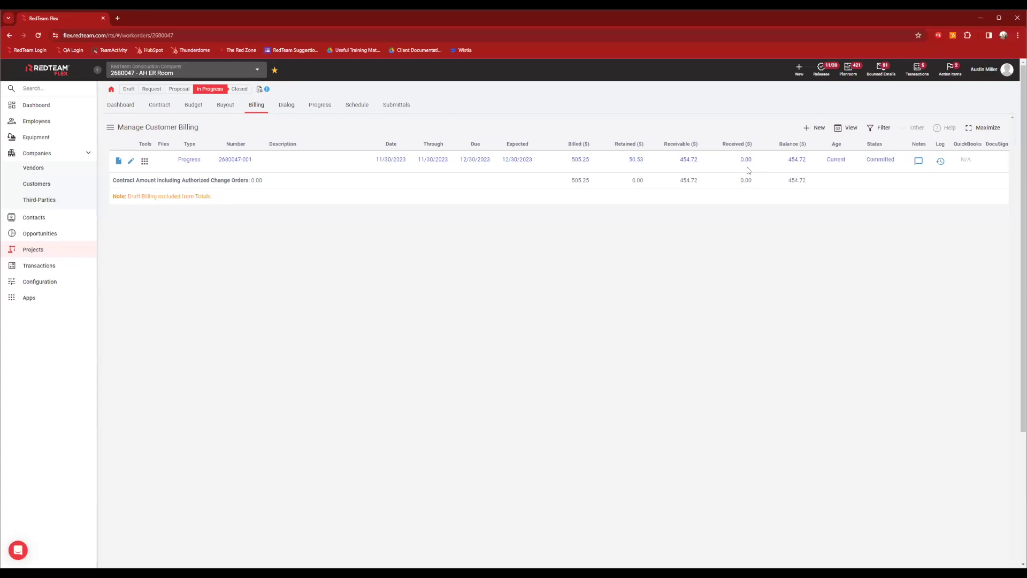
Step: Open the list of alternative views for the project's customer billing
left_click(838, 130)
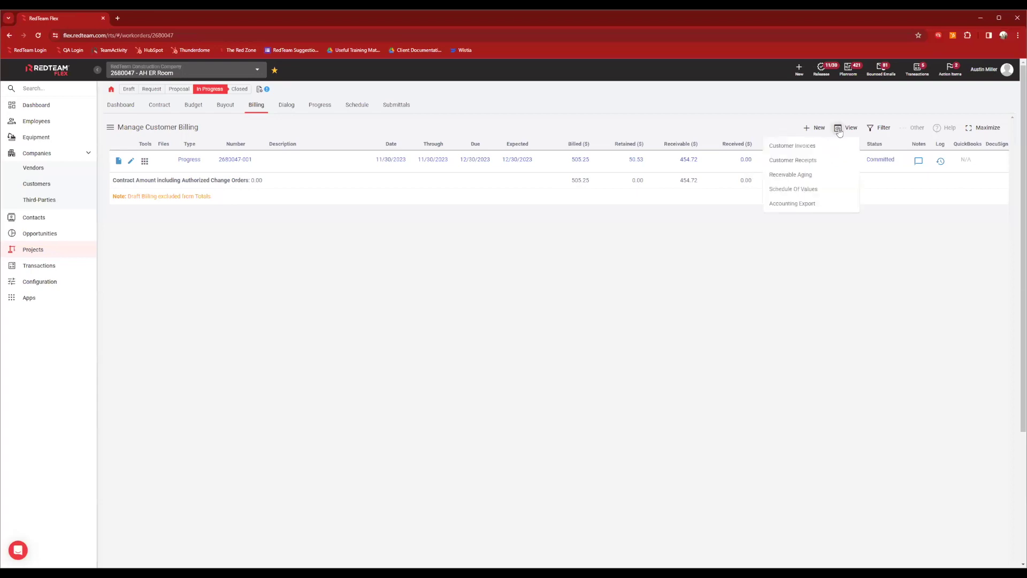